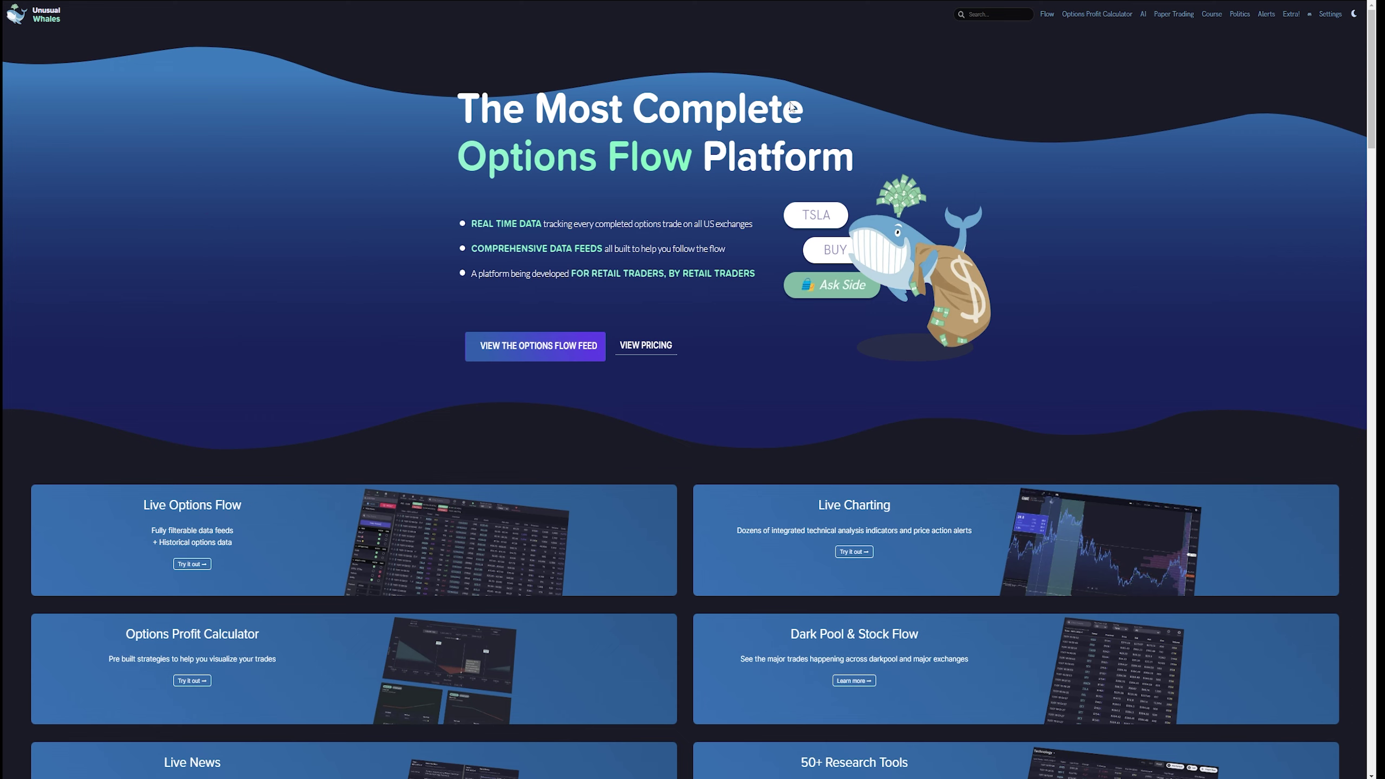
Open the live options flow feed showing AMD call and put trades
click(1047, 14)
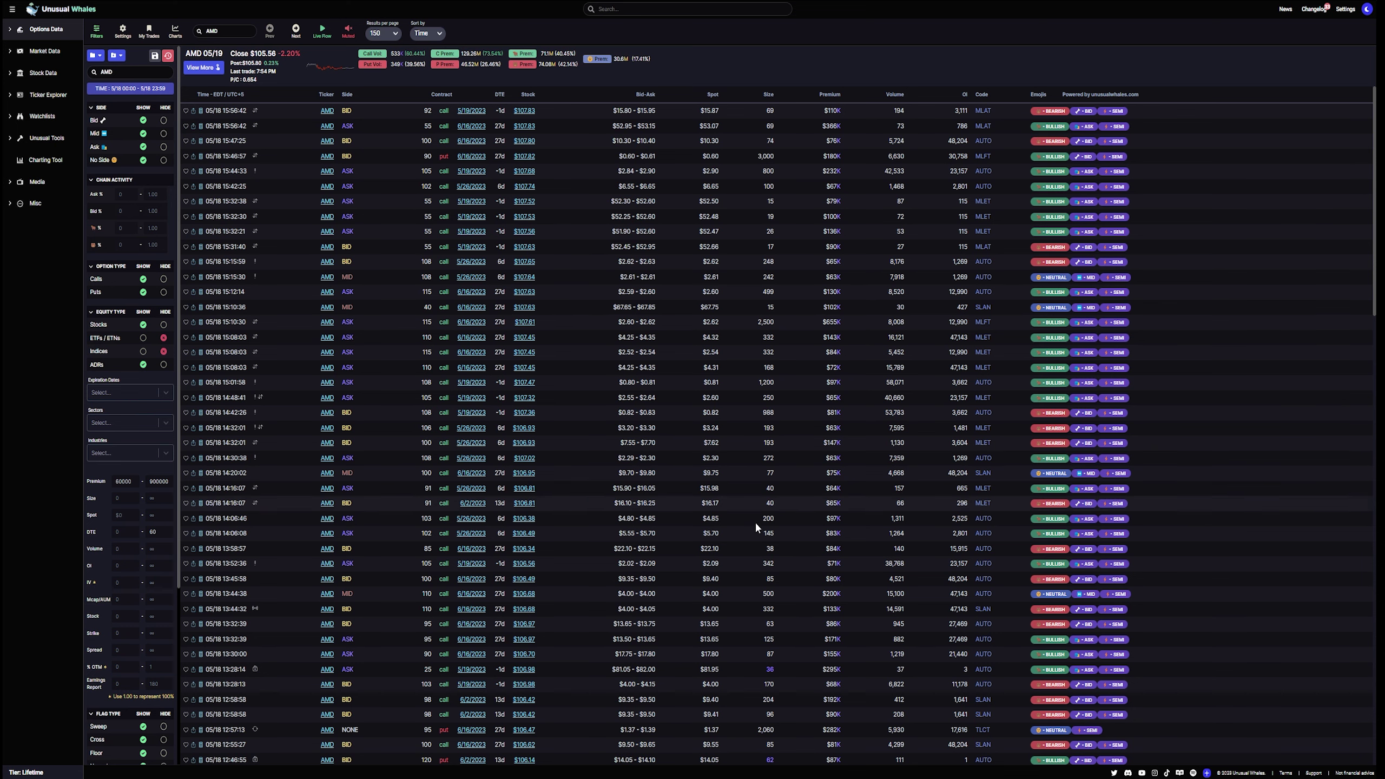
Delete the 60000 Premium min value so small-premium AMD trades appear
double_click(134, 480)
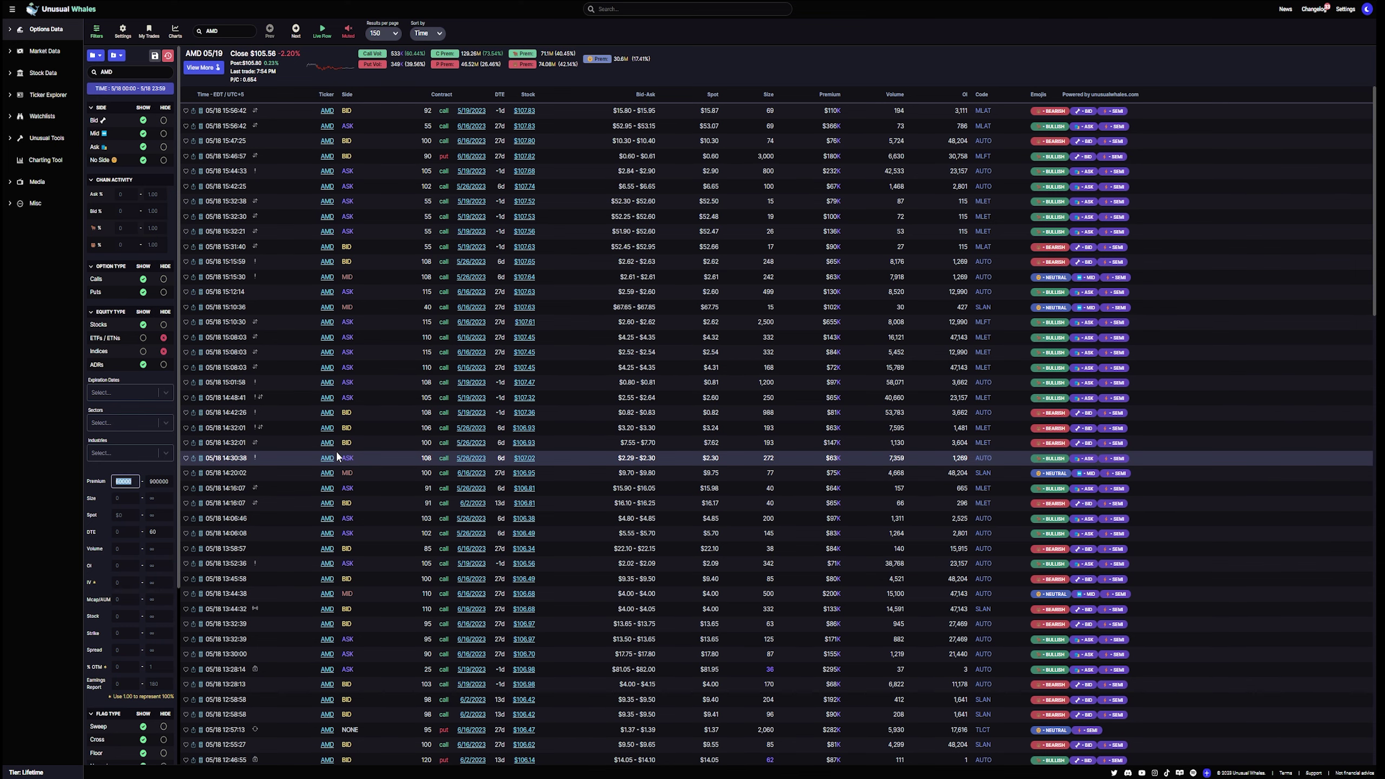
key(BackSpace)
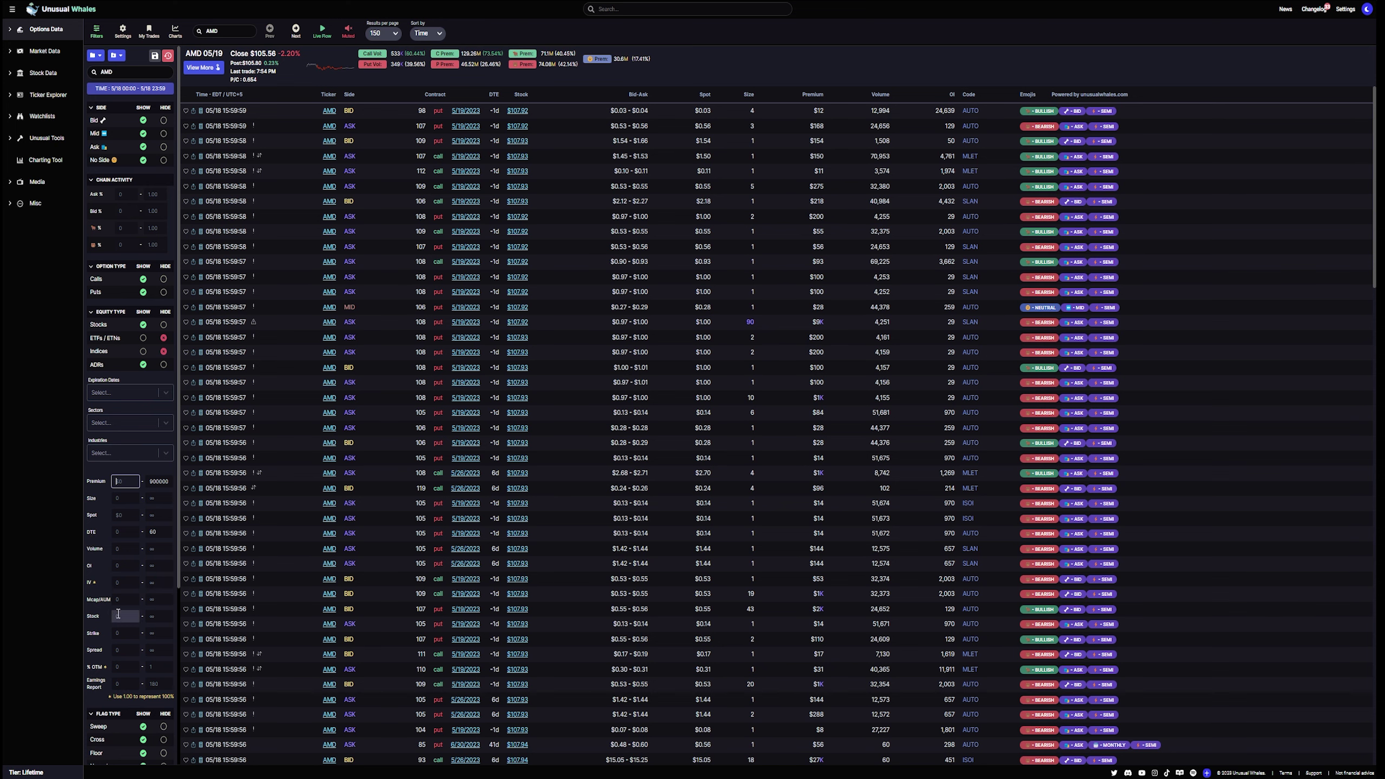
scroll(114, 625, down, 4)
scroll(116, 631, up, 4)
Open Hottest Contracts for 5/19/2023 and read the column header tooltips
click(7, 34)
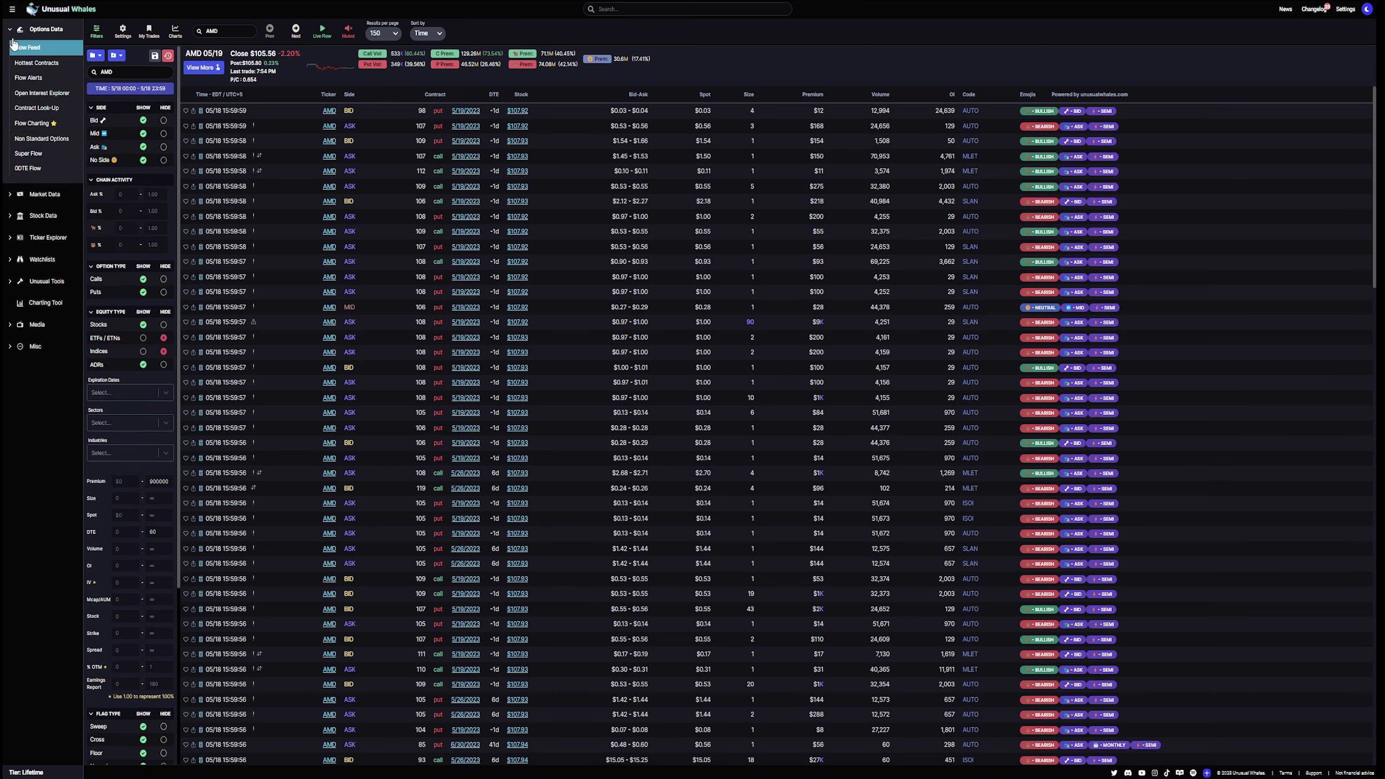
click(34, 63)
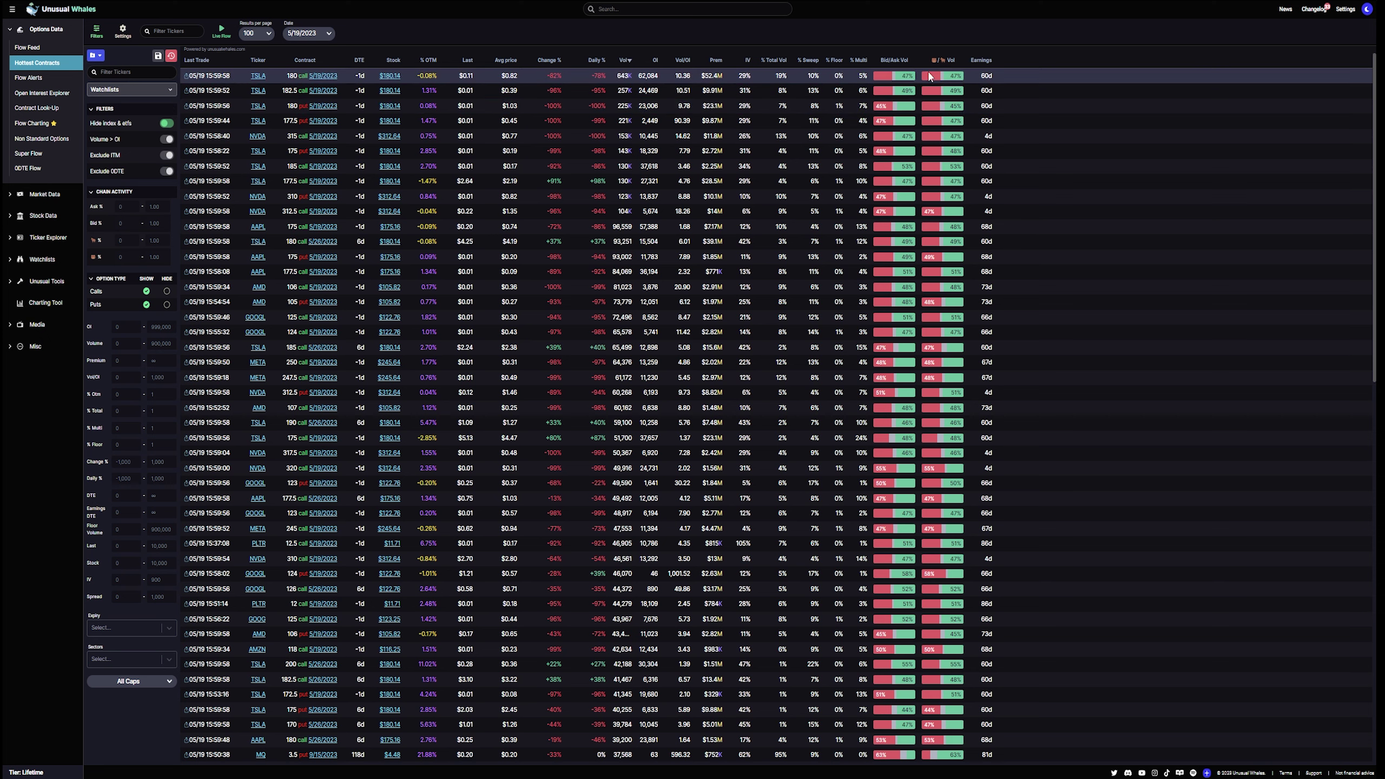
mouse_move(953, 64)
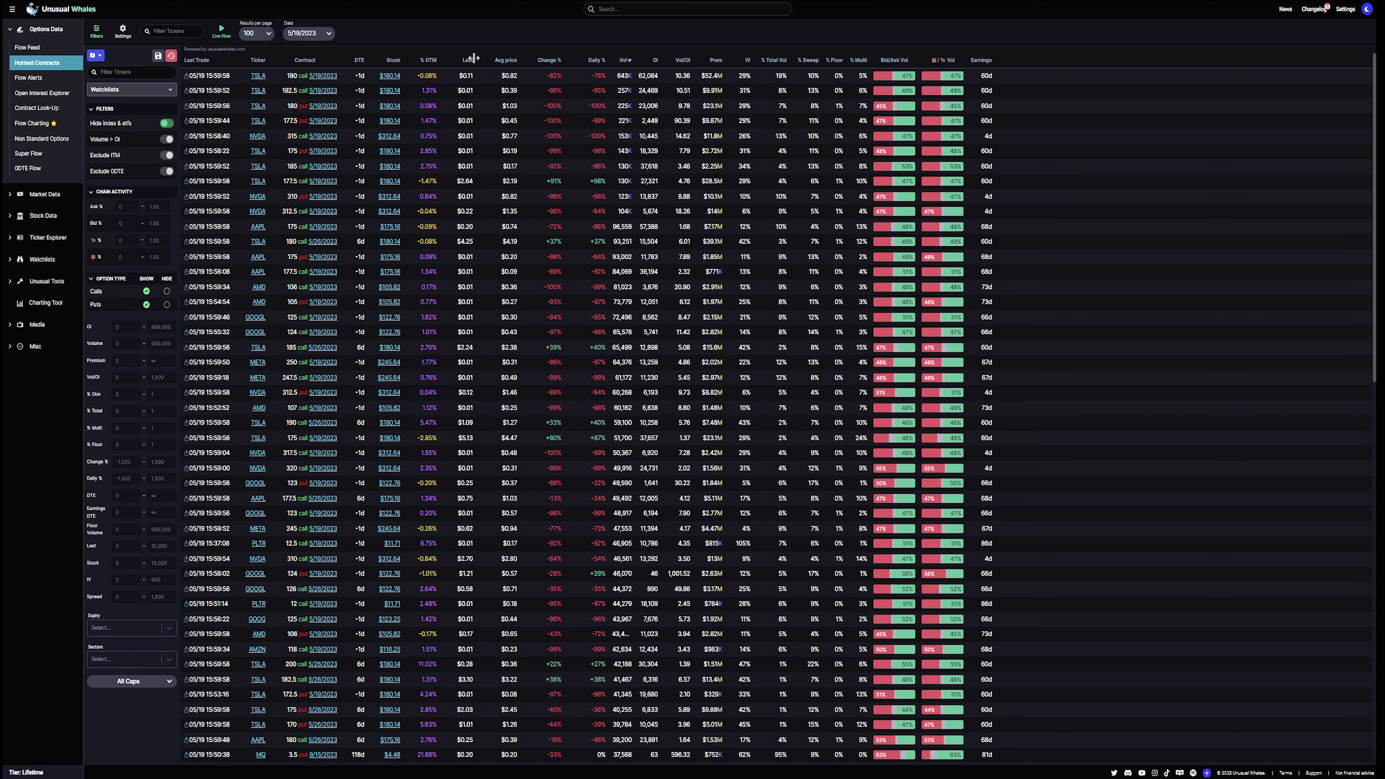
mouse_move(471, 64)
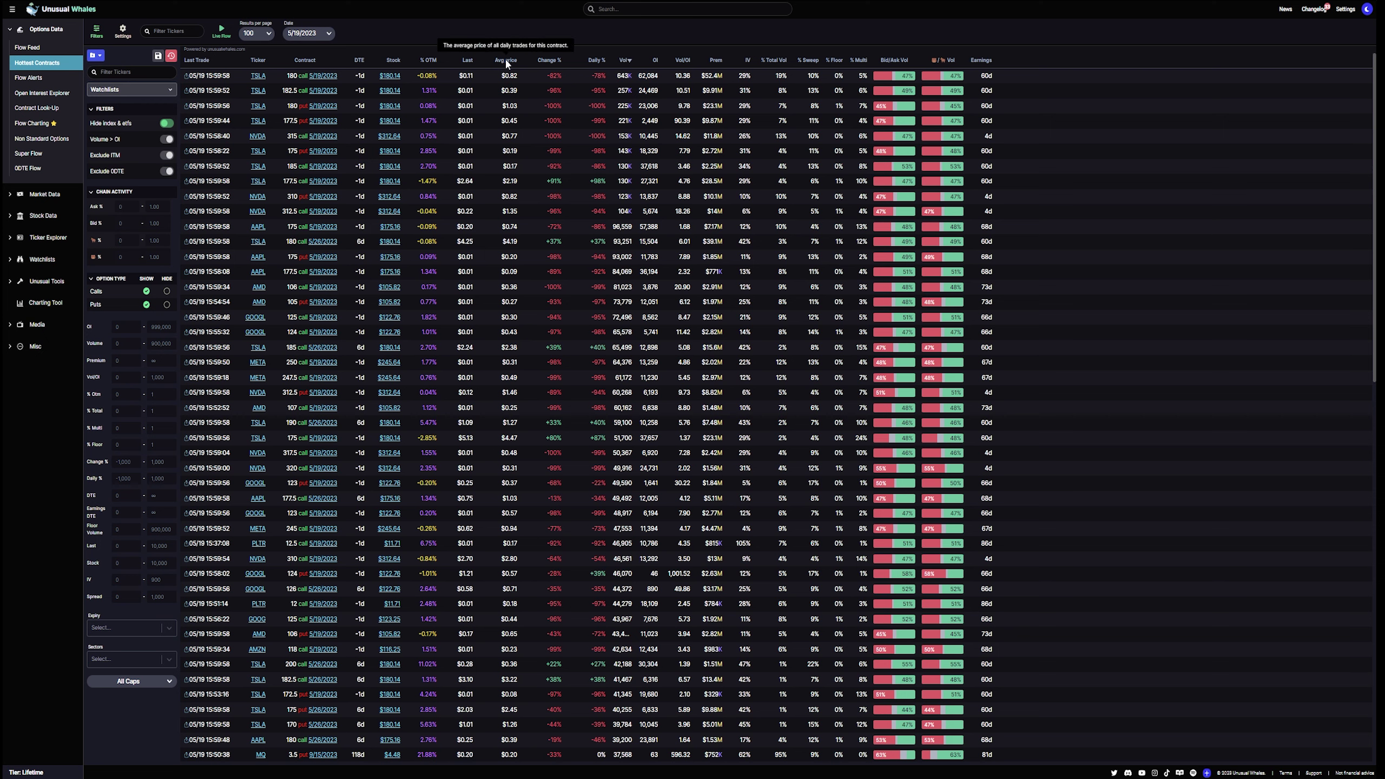
mouse_move(558, 64)
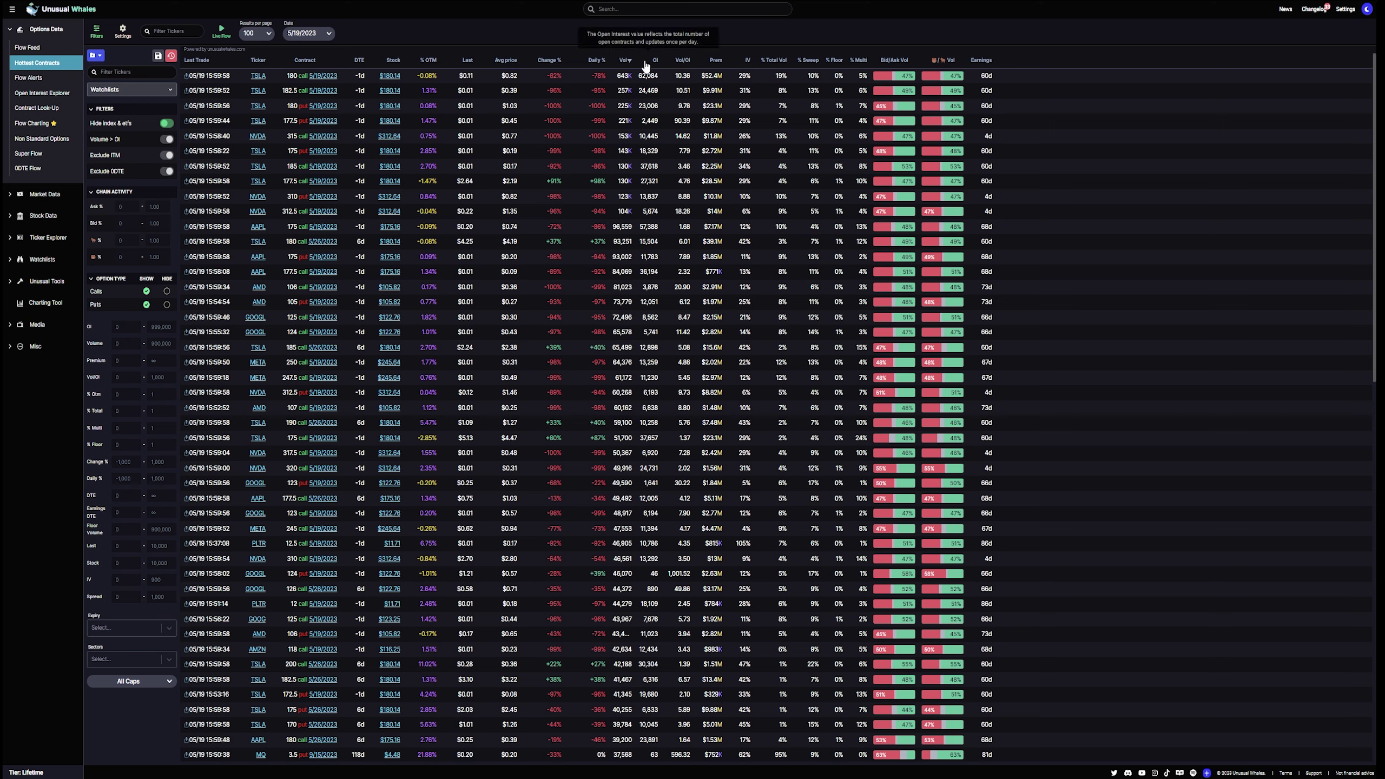
mouse_move(652, 65)
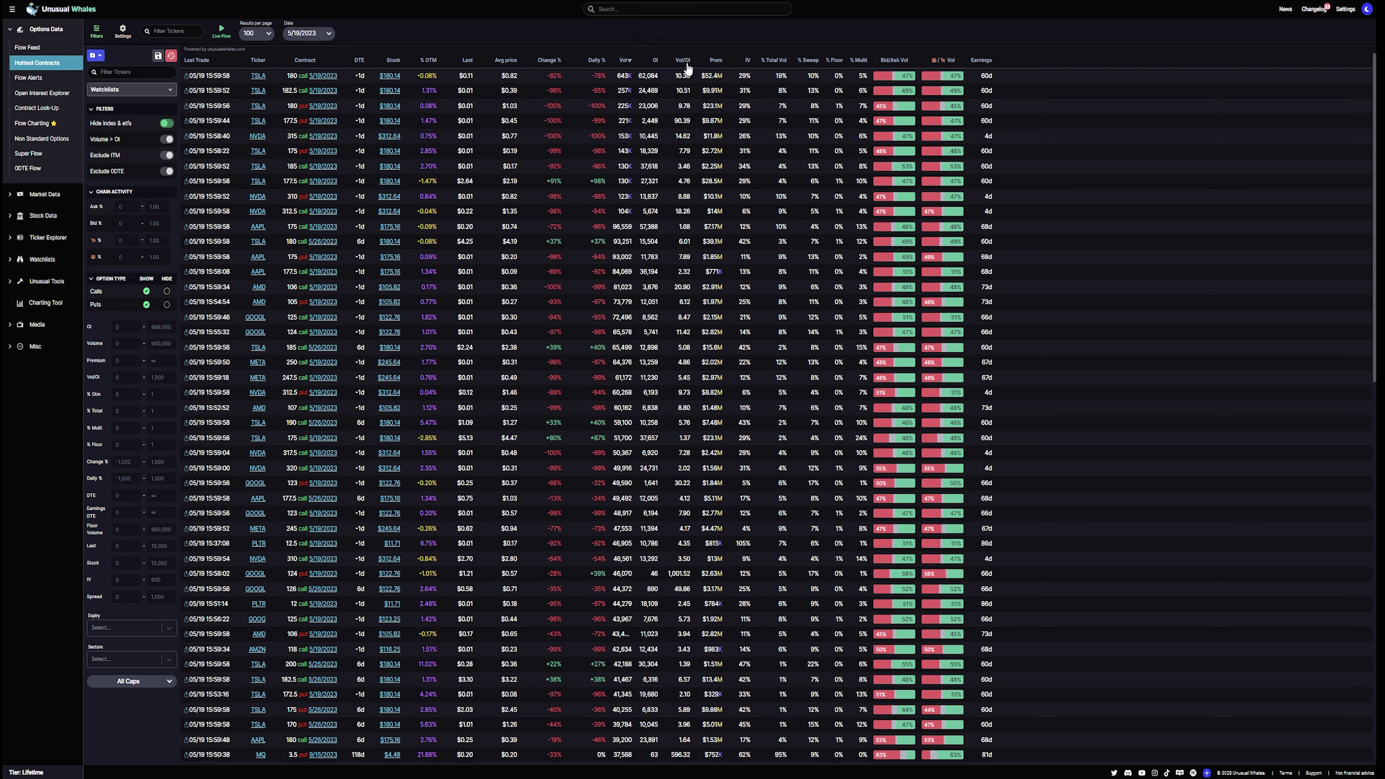
mouse_move(700, 62)
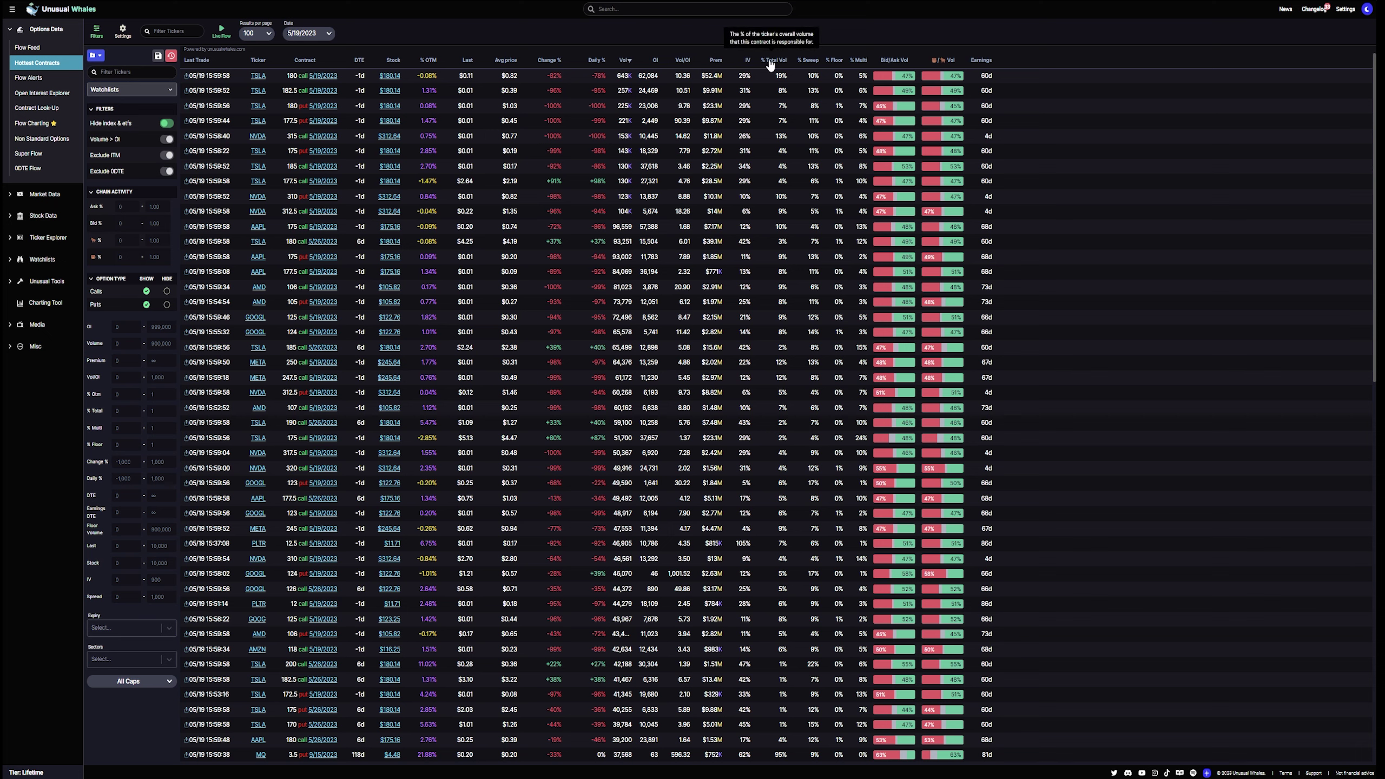
mouse_move(840, 66)
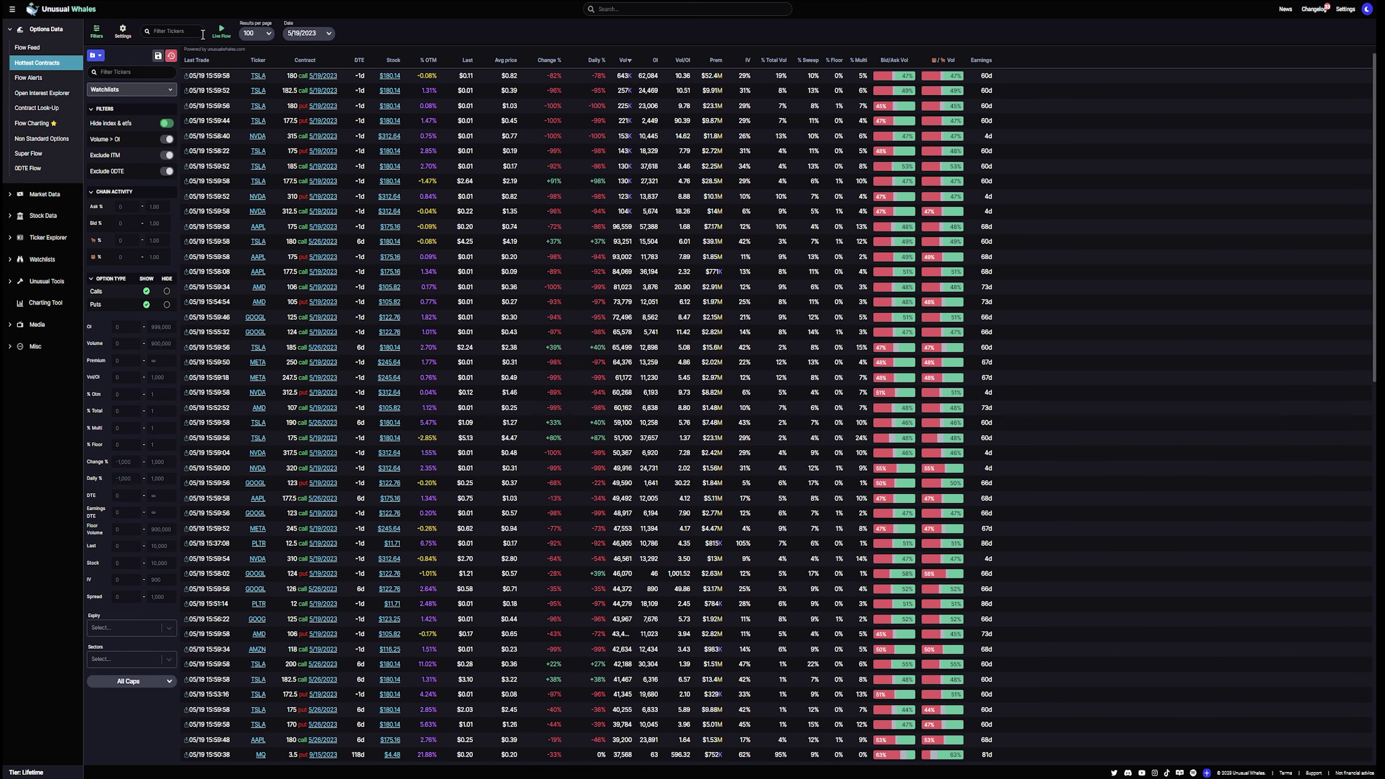
View the Flow Alerts table, then the Open Interest Explorer's Chain OI Change table
click(28, 77)
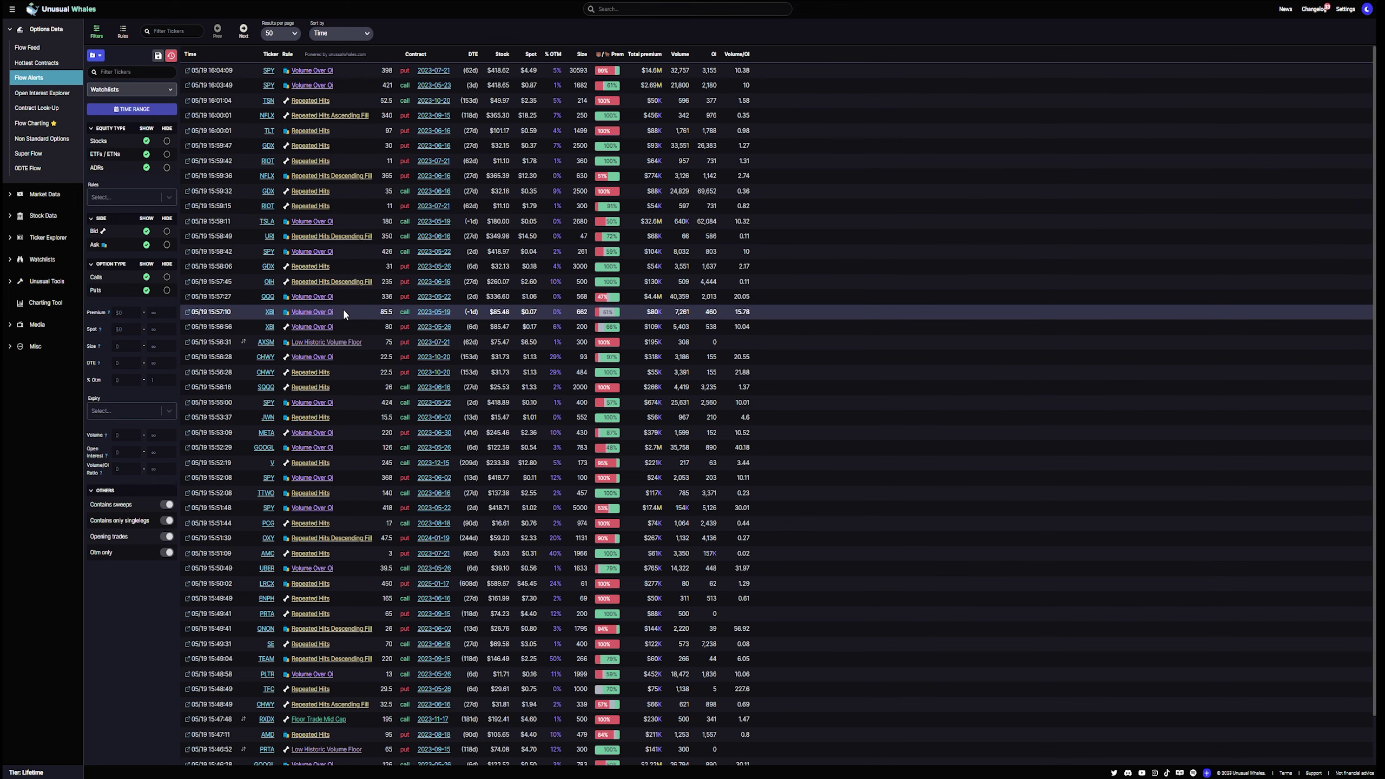
click(52, 97)
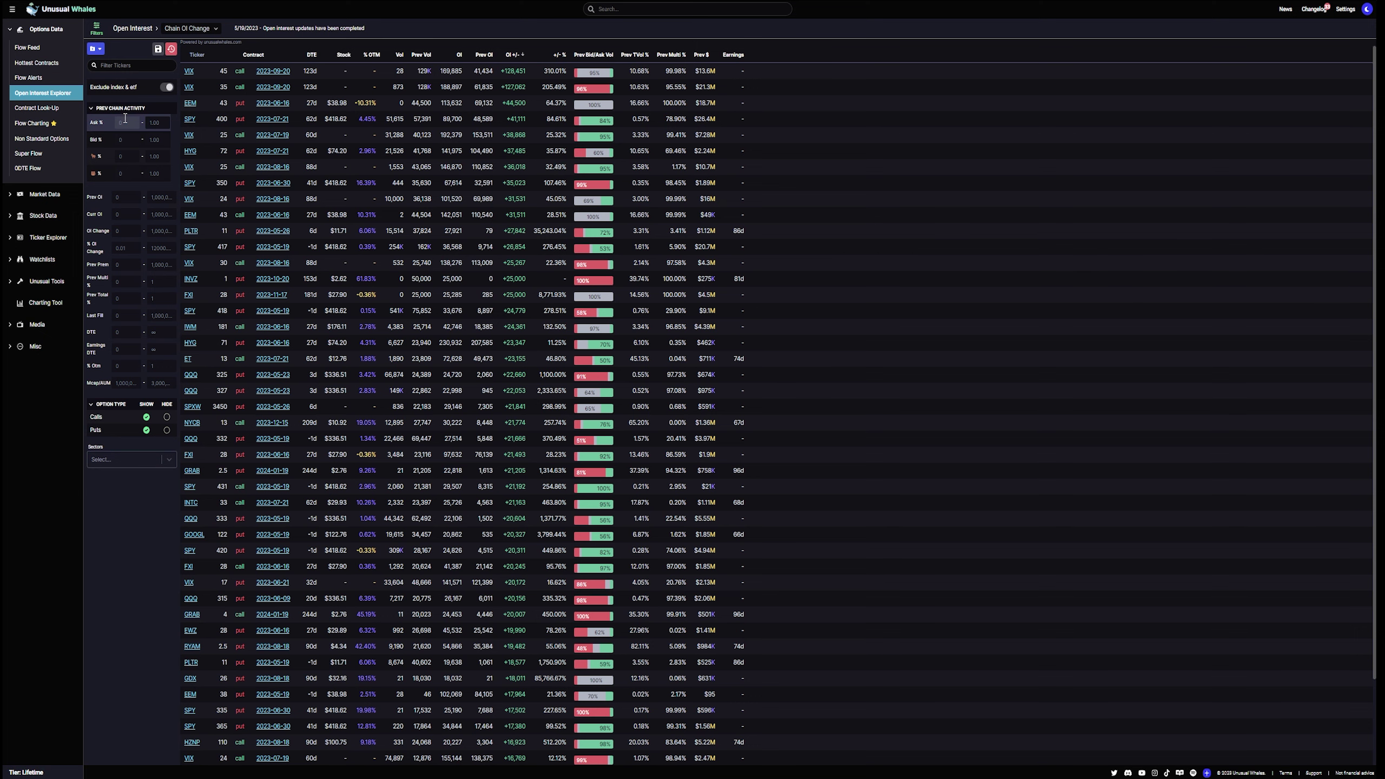
Search AAPL chains and show volume and open interest for the $175.00 5/19/2023 call
click(37, 108)
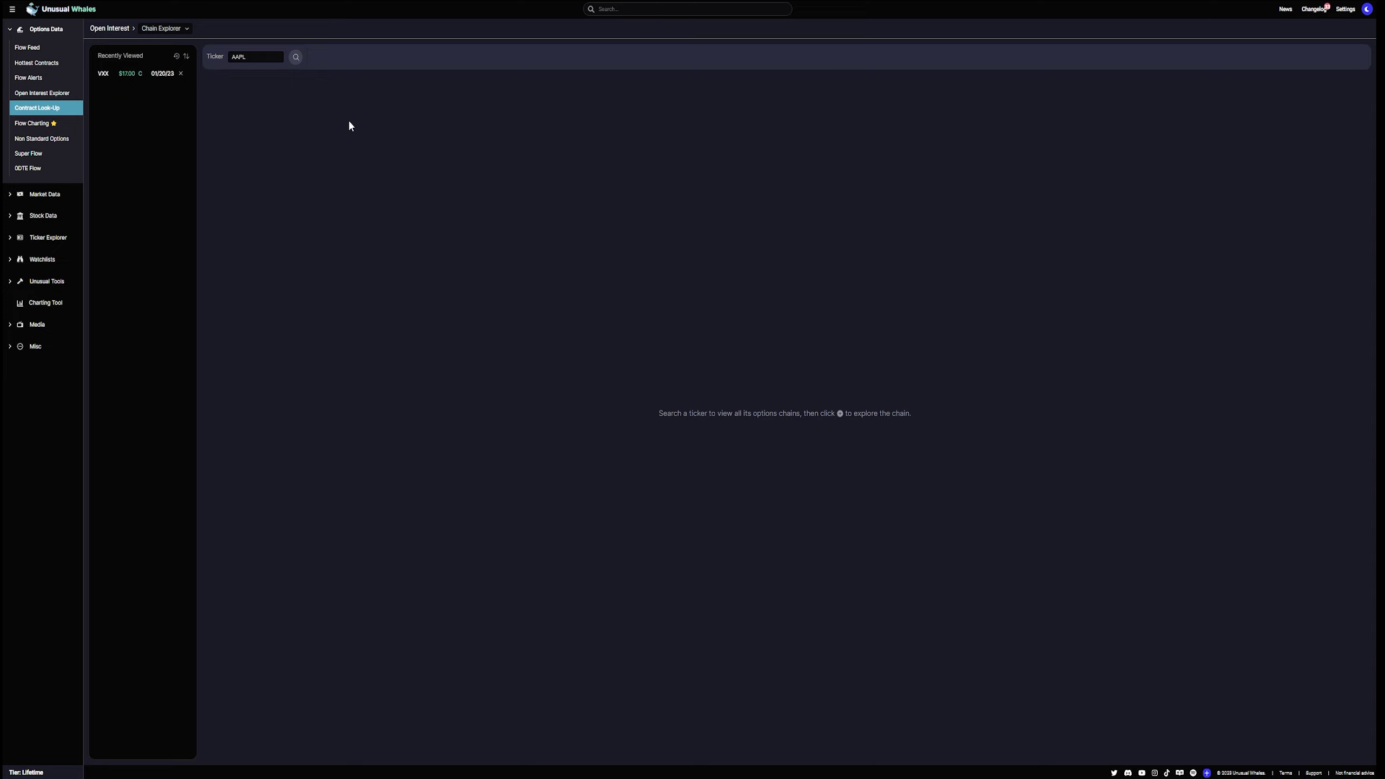
click(295, 57)
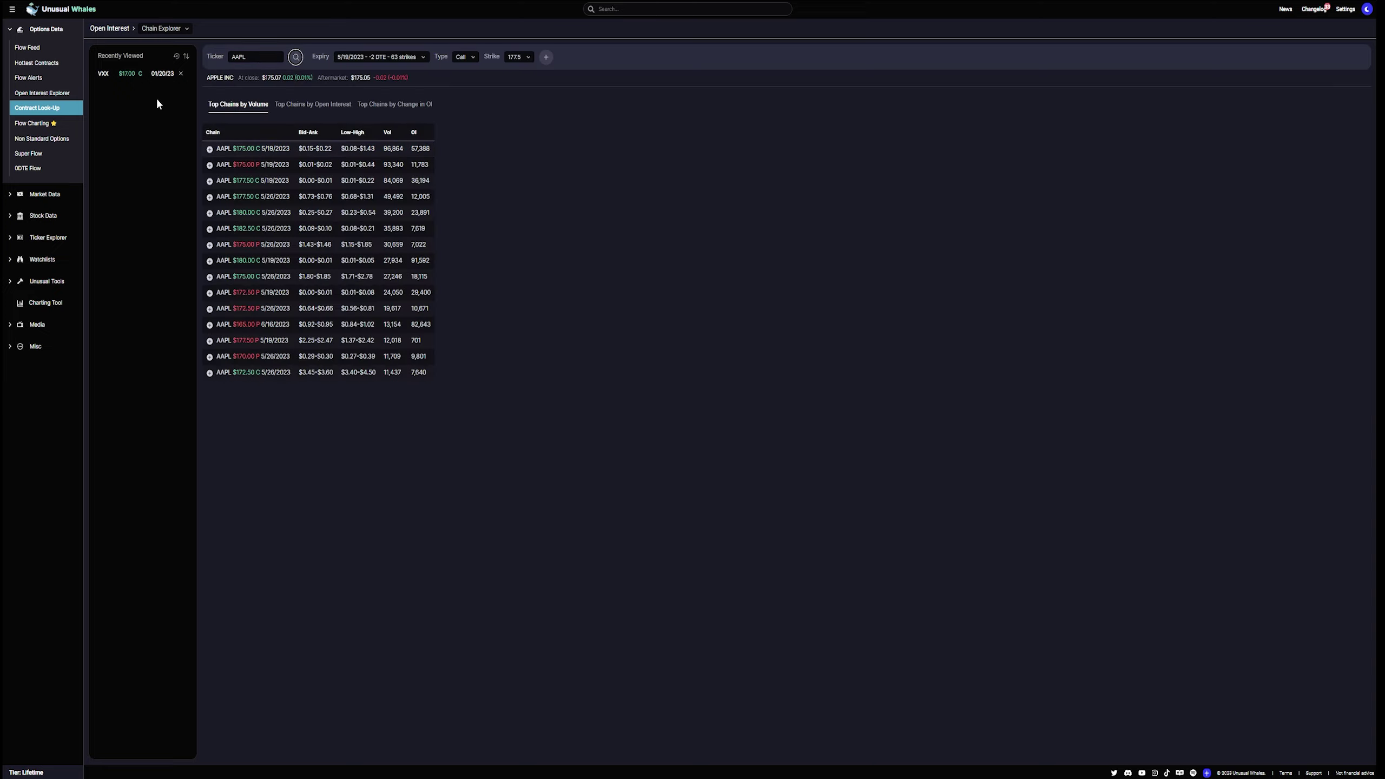
click(208, 147)
click(125, 77)
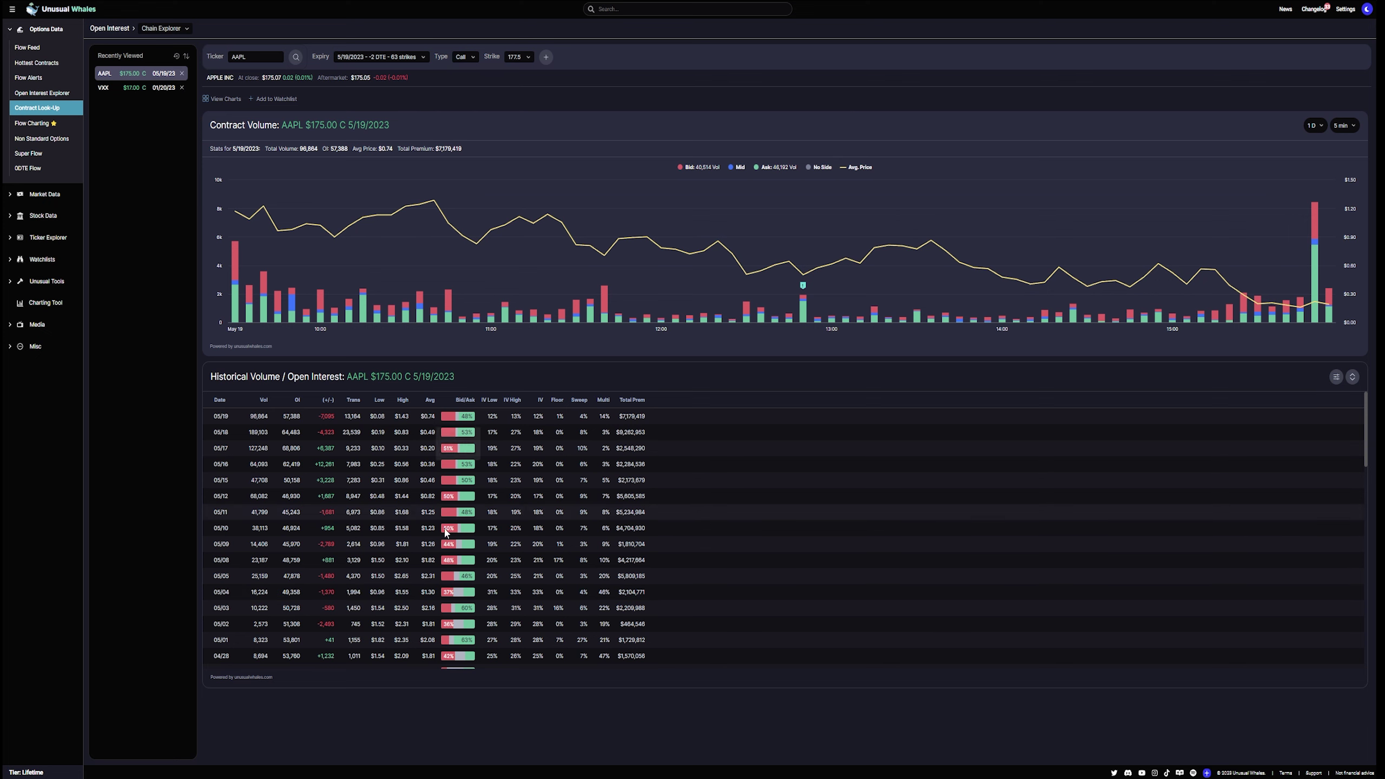
mouse_move(446, 594)
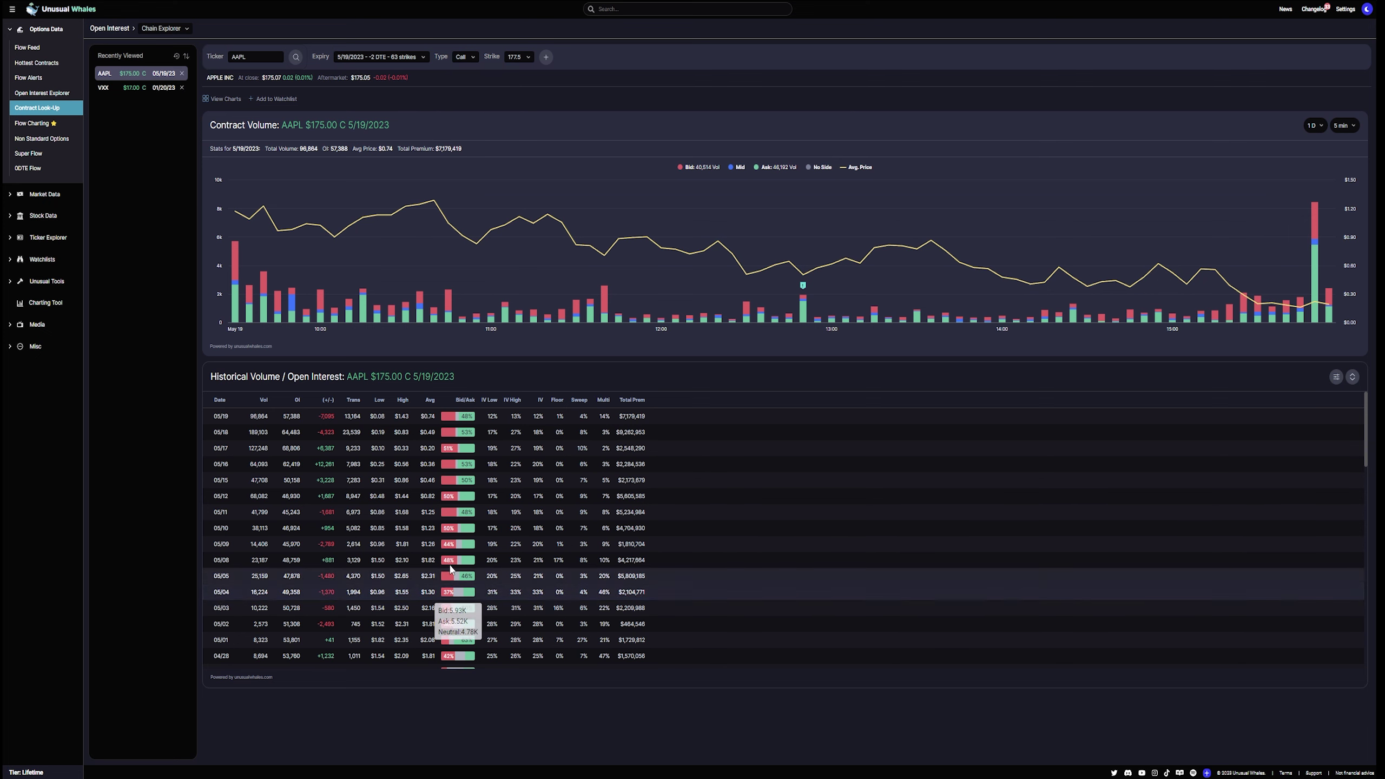
mouse_move(461, 469)
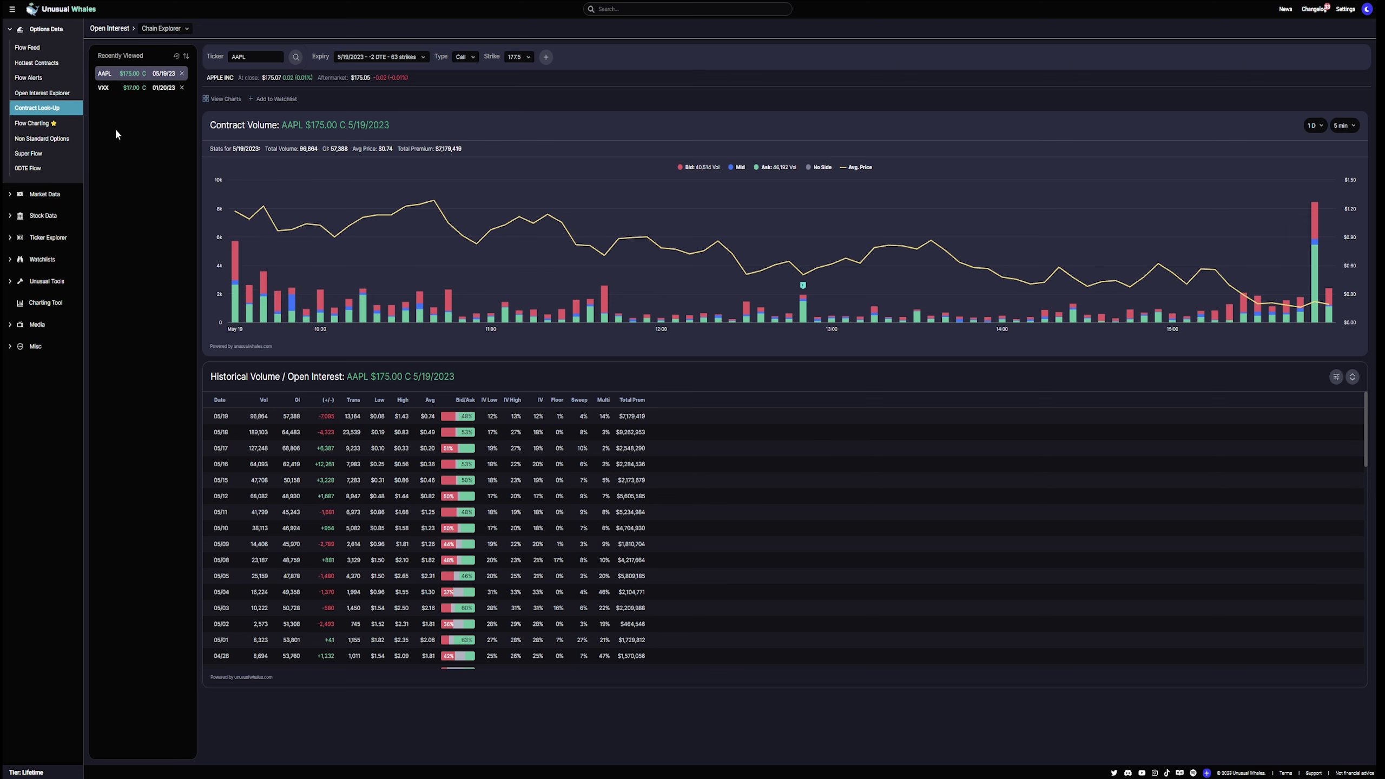
Check the Expiry, Type and Strike dropdown choices, leaving the strike at 177.5
click(380, 56)
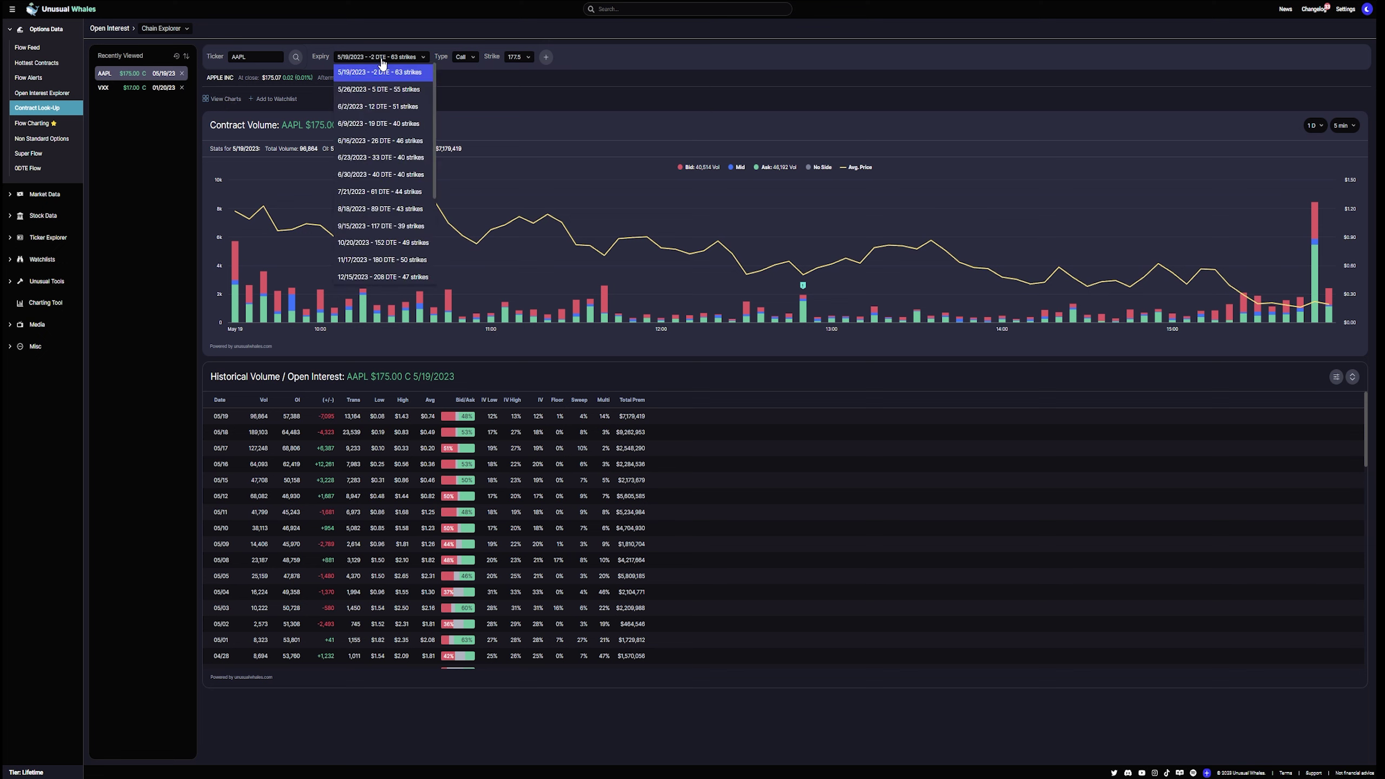
click(260, 55)
click(375, 57)
click(460, 59)
click(461, 71)
click(528, 58)
scroll(518, 184, up, 8)
click(611, 109)
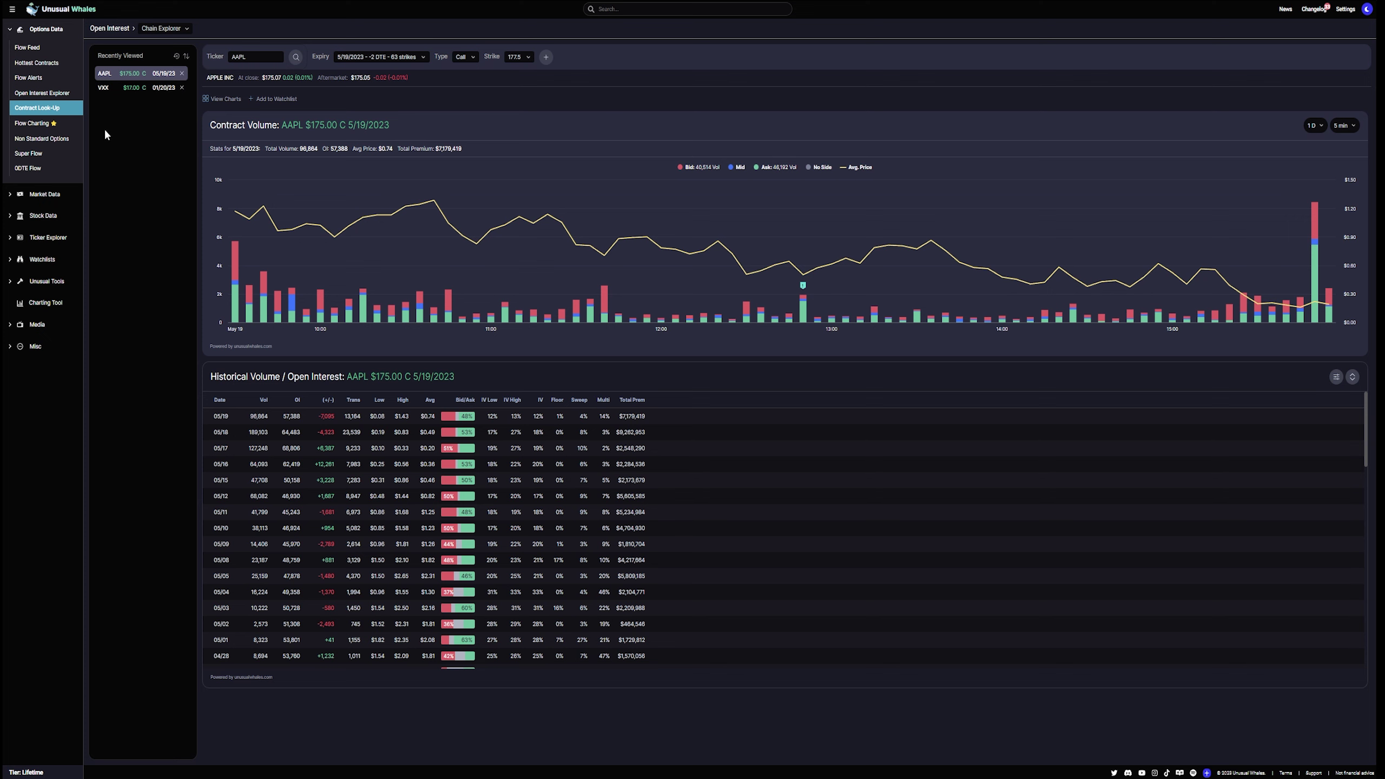
Open SPY Flow Charting, then the Non Standard Option Deliveries list of 678 tickers
click(36, 125)
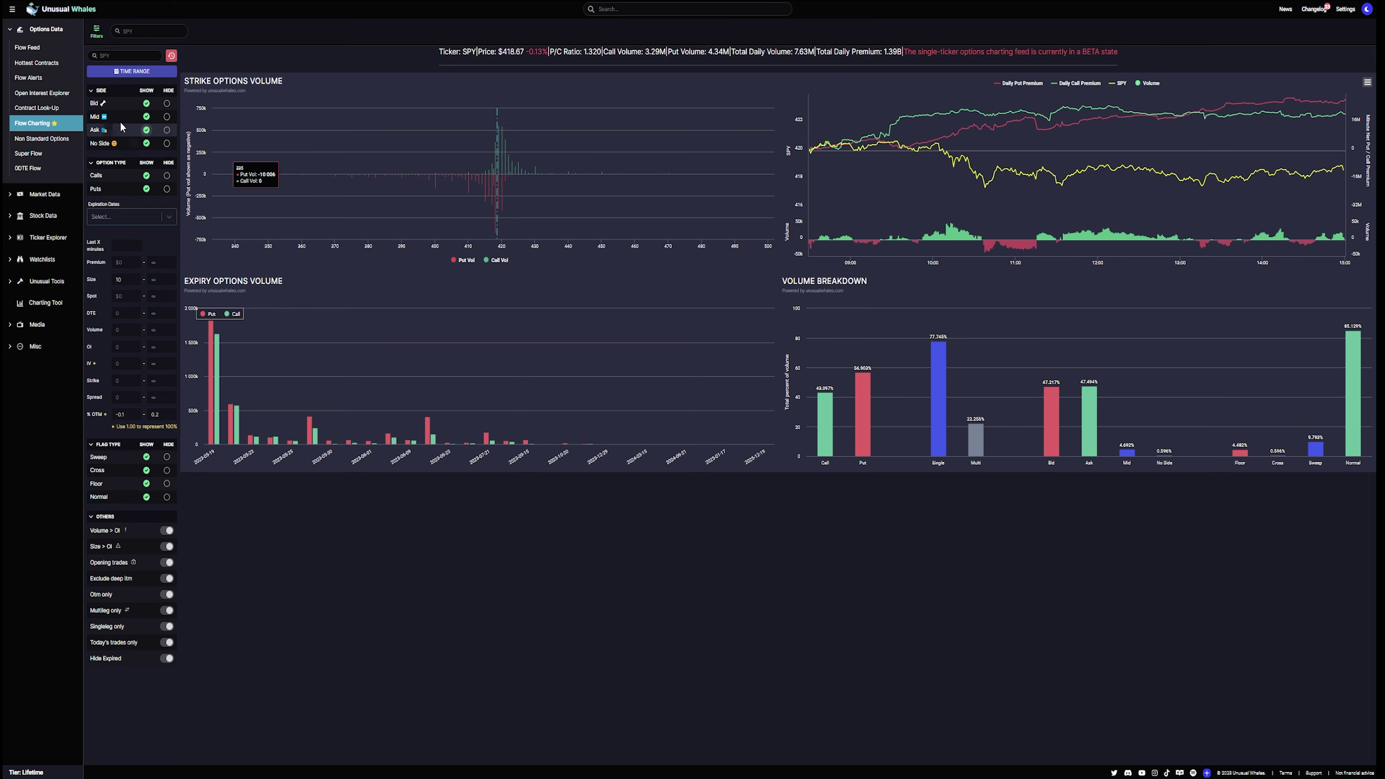
click(41, 138)
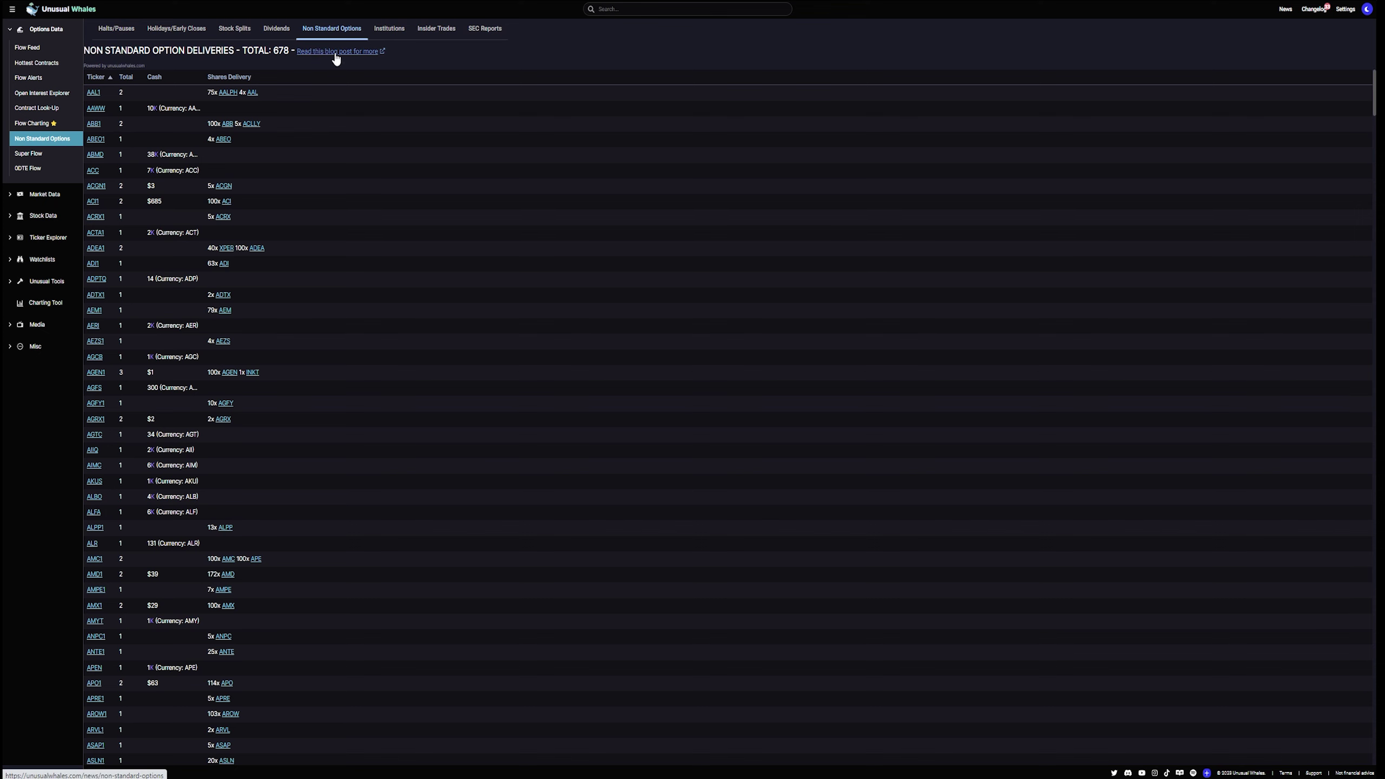
Open Super Flow with the SPY chart on the right, then AMD's 0DTE Flow volume
click(30, 154)
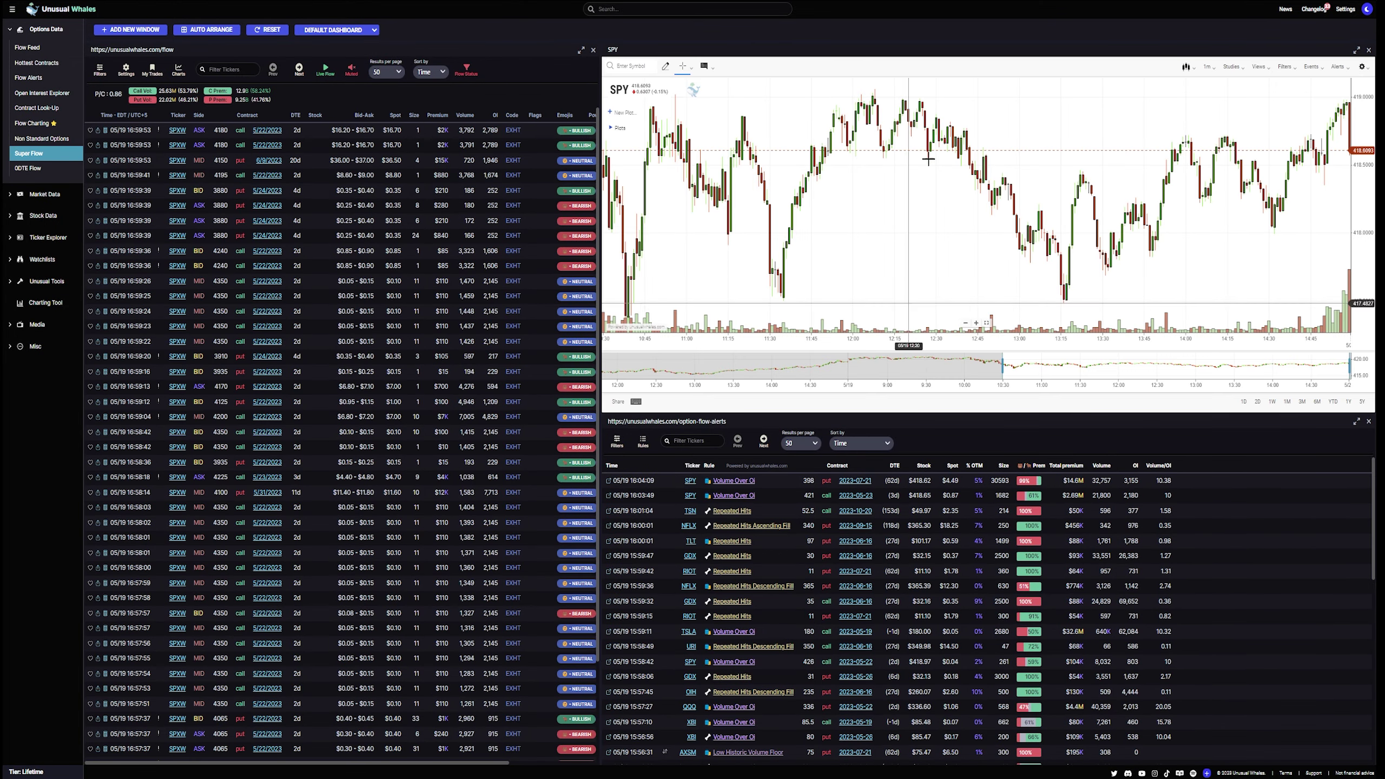
click(1368, 50)
drag(1274, 52, 1135, 61)
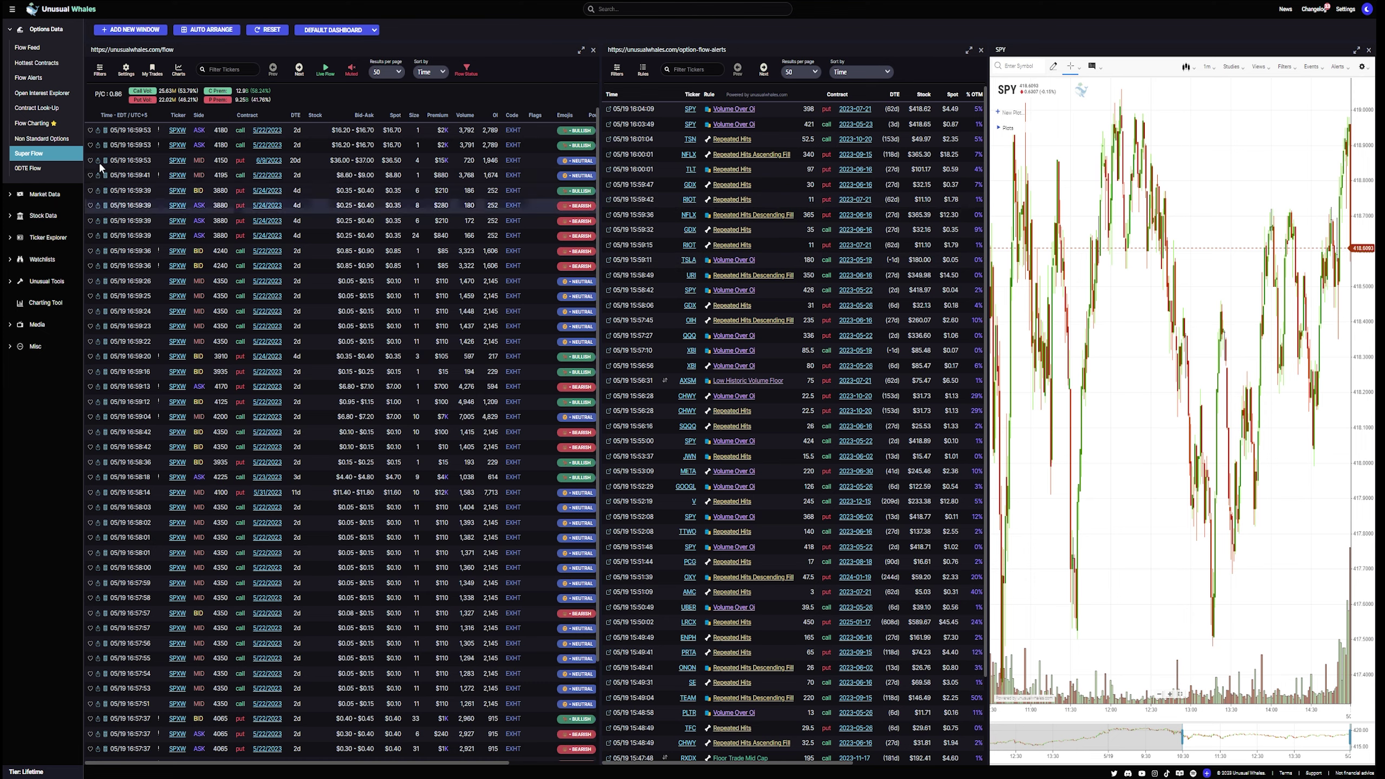
click(30, 168)
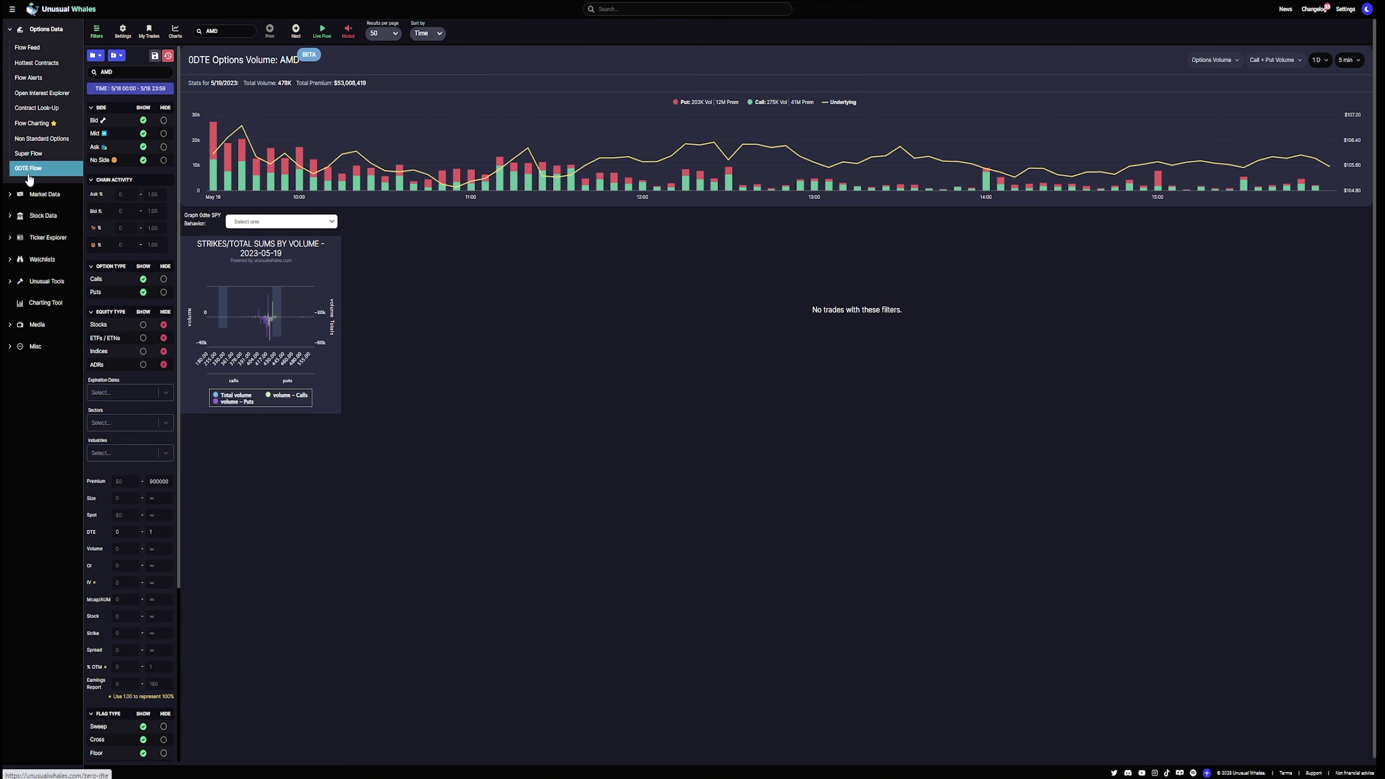
Open Market Overview for 5/19/2023, view the Daily Market Tide guide, and scroll the page
click(12, 197)
click(52, 69)
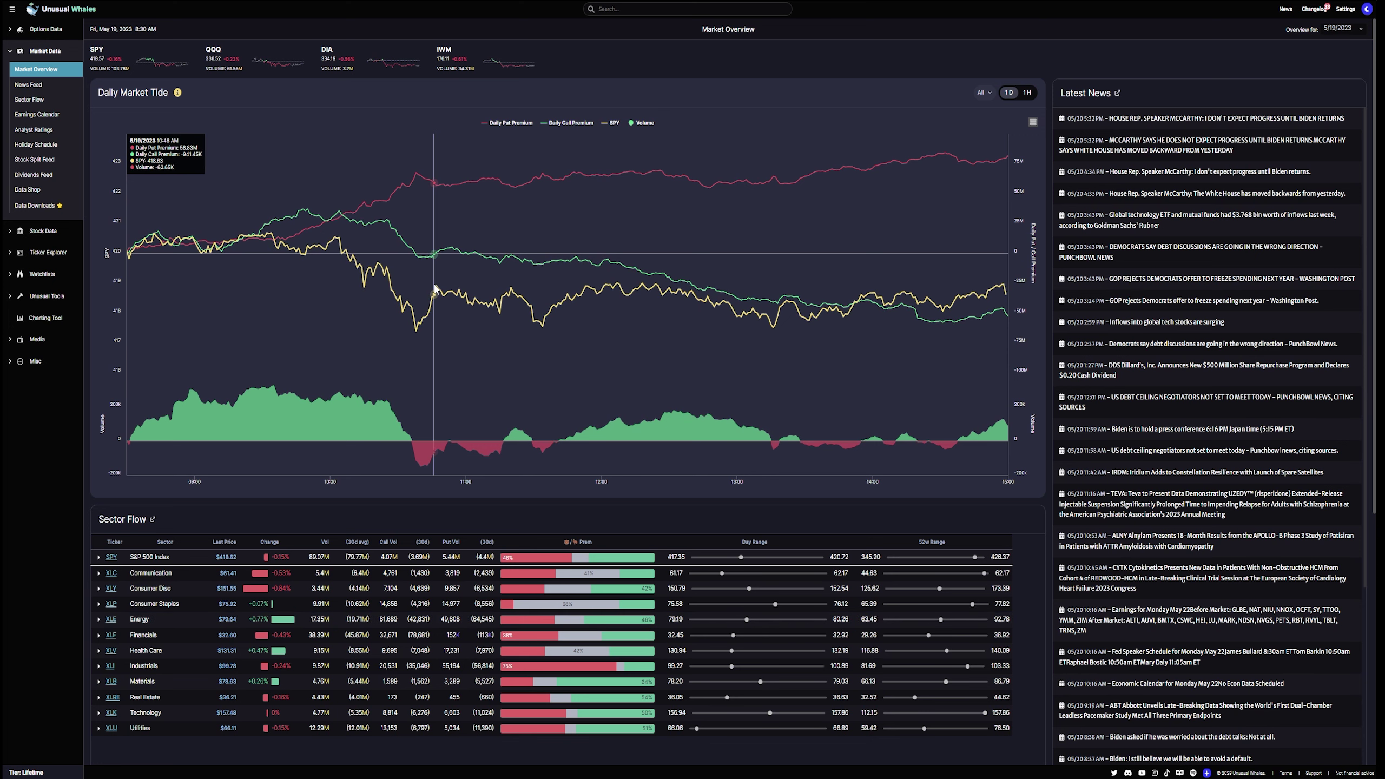
click(178, 93)
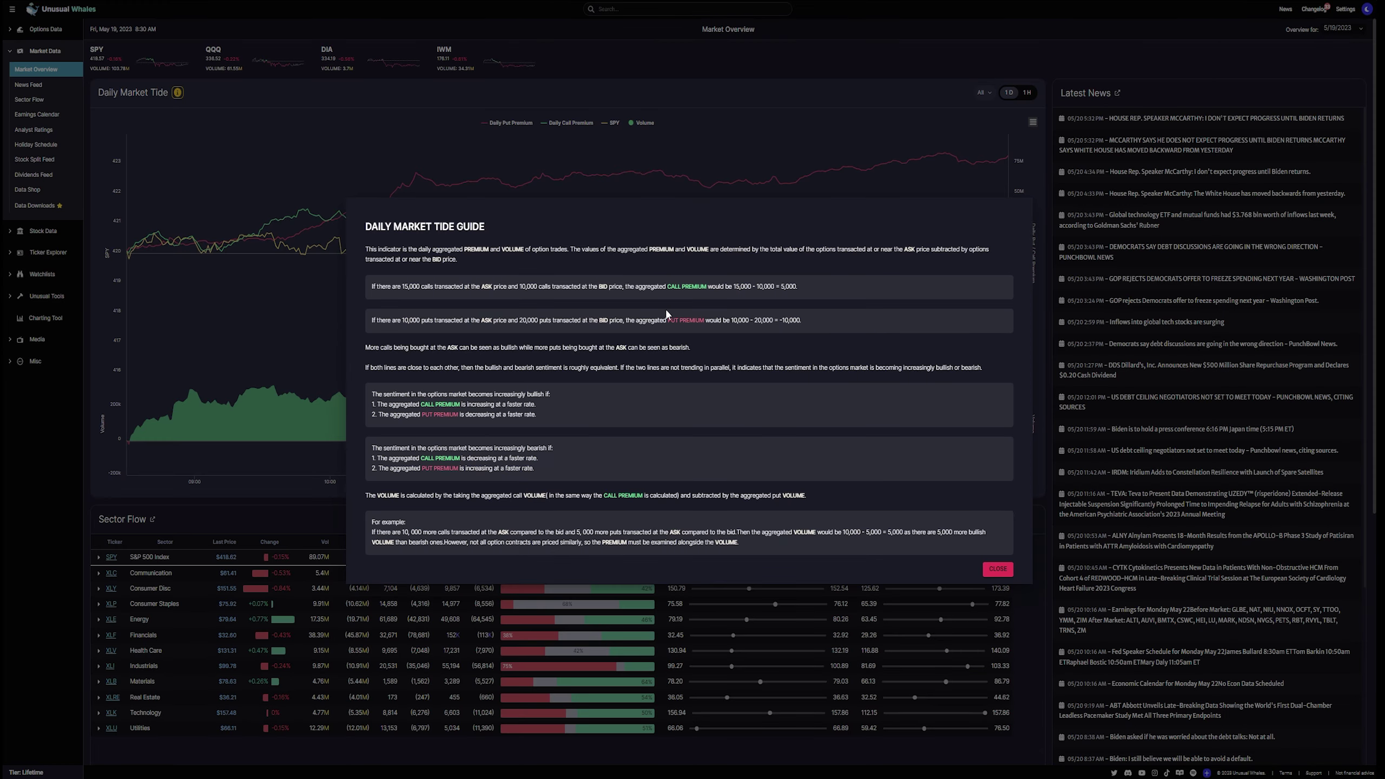
click(689, 176)
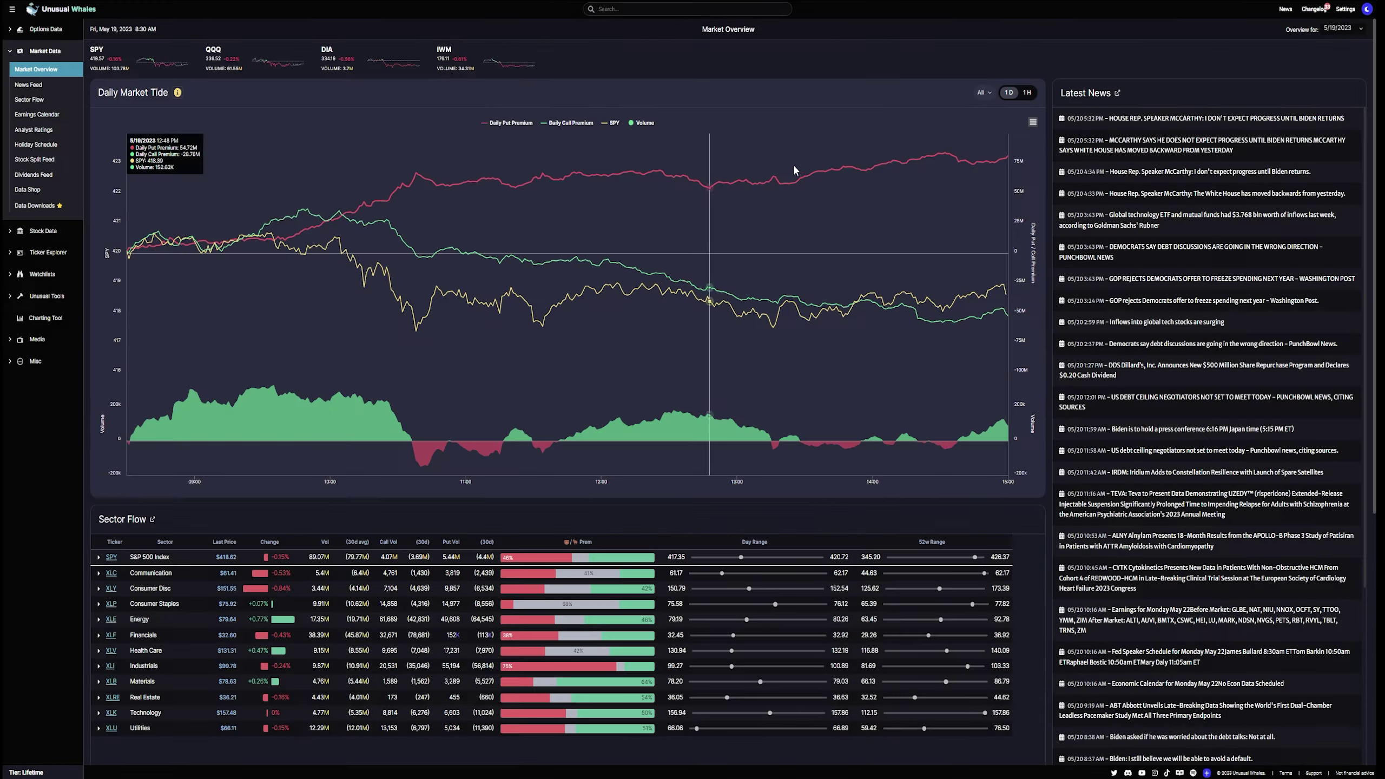
scroll(1122, 274, down, 5)
scroll(1123, 274, up, 5)
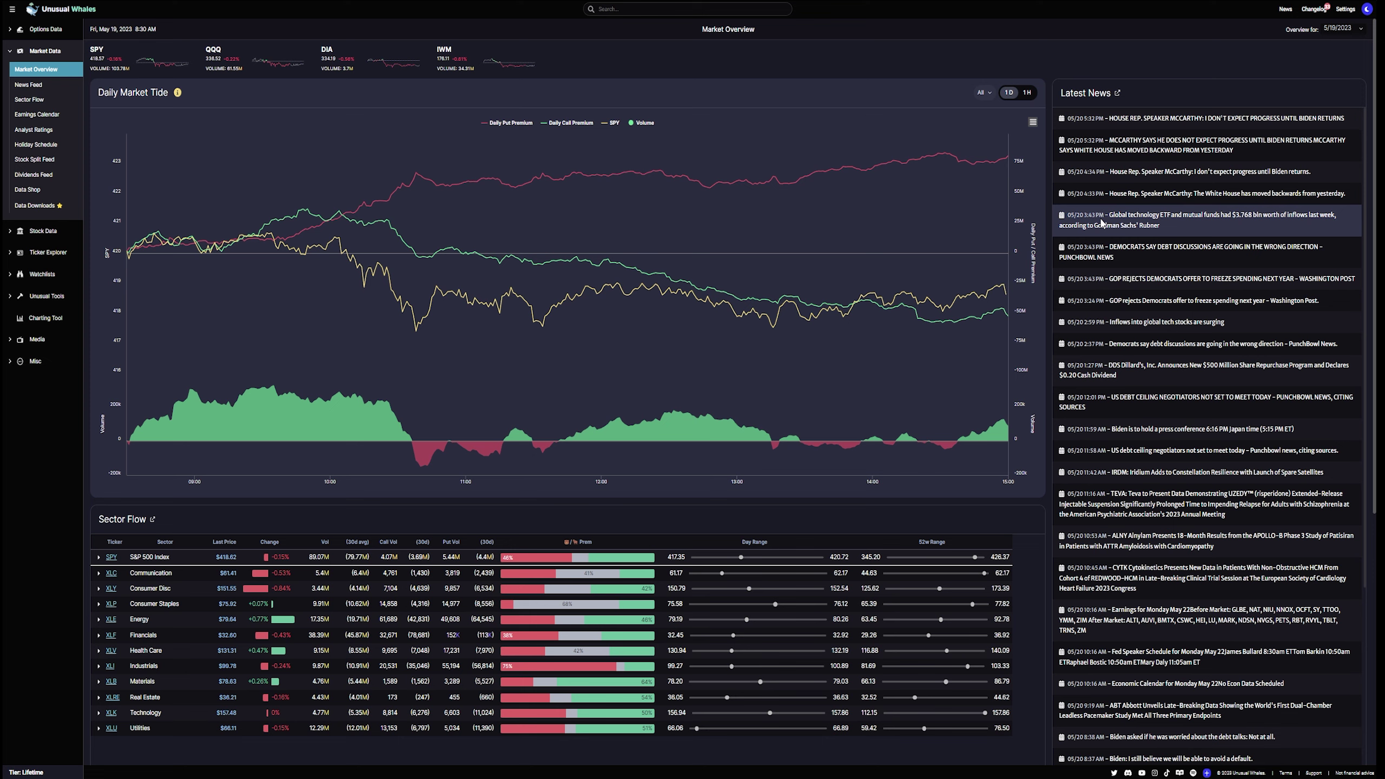
scroll(1133, 276, down, 2)
scroll(1133, 276, up, 2)
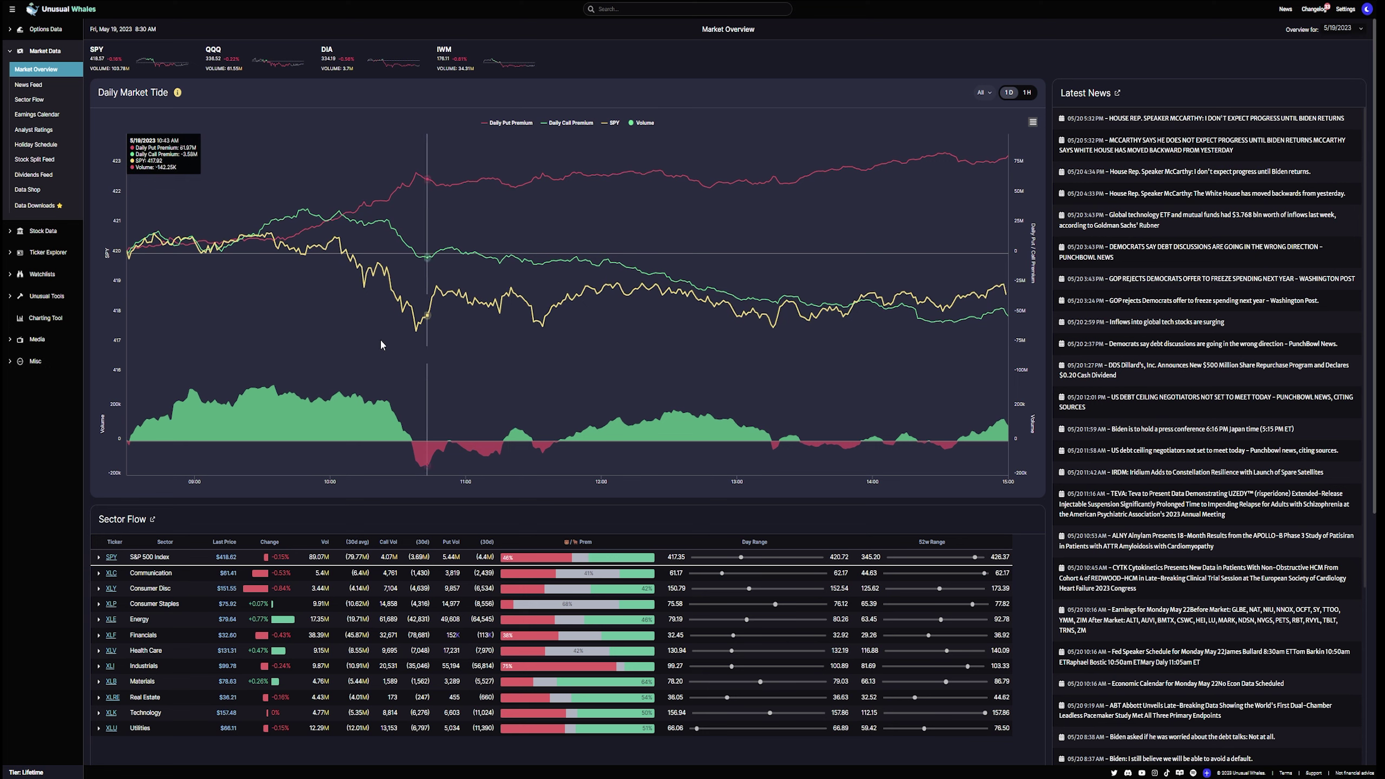
Scroll the News Feed headlines, then move on to the Sector Flow page
click(45, 90)
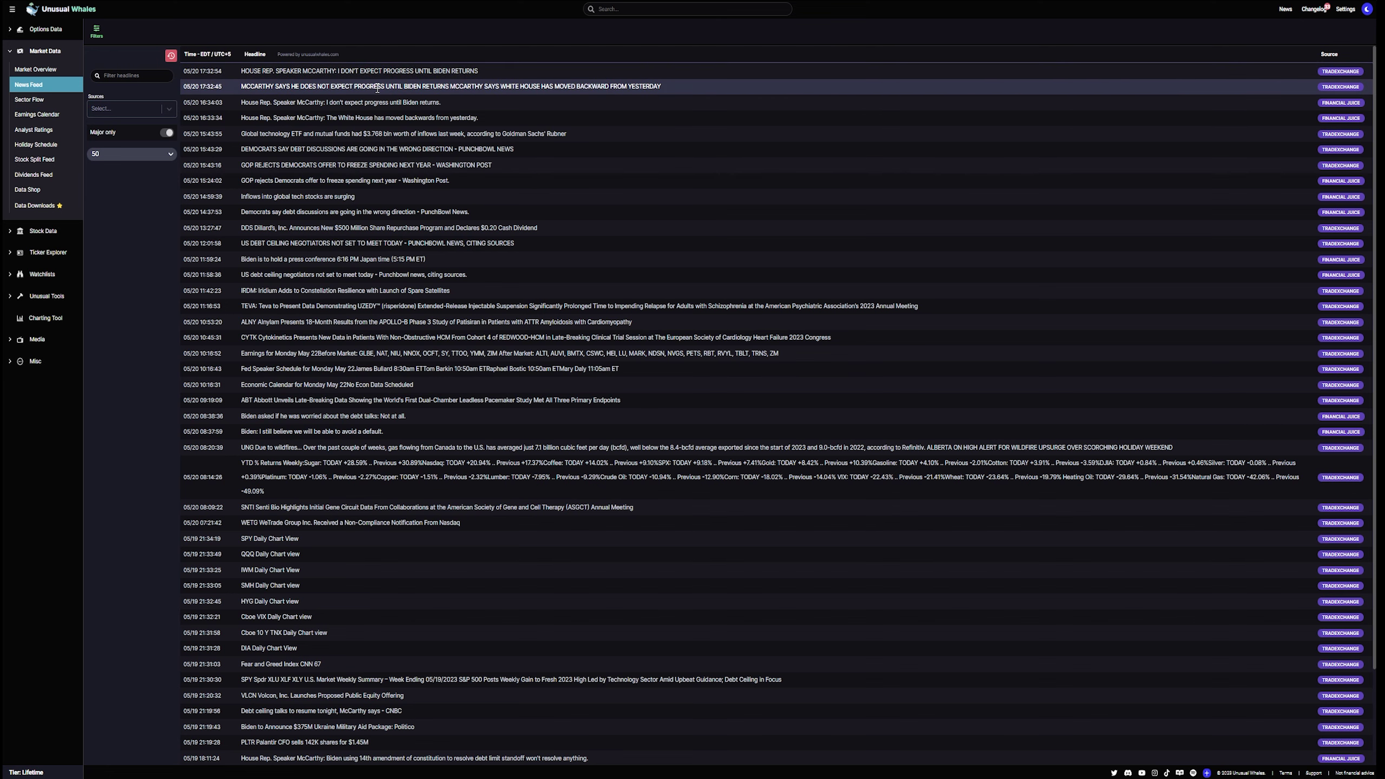
scroll(414, 218, down, 2)
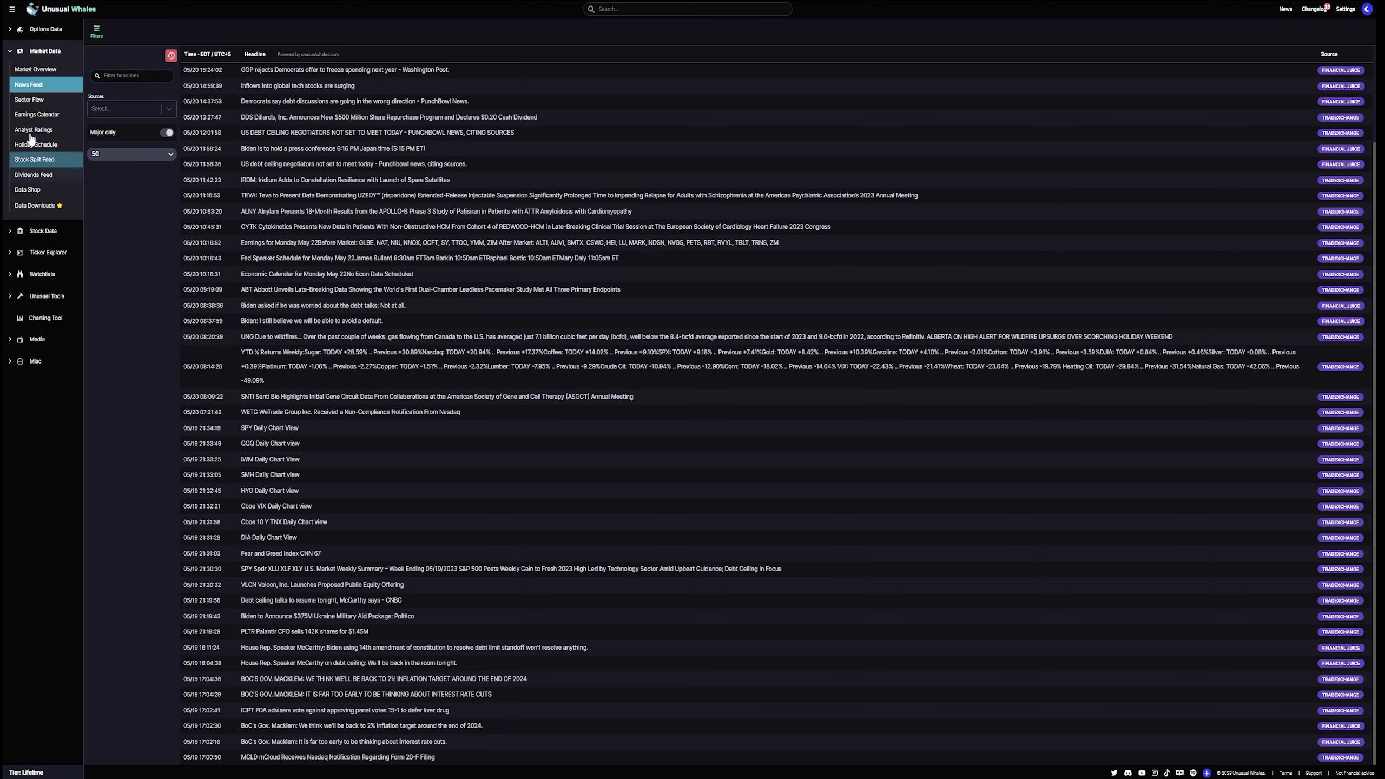
click(32, 102)
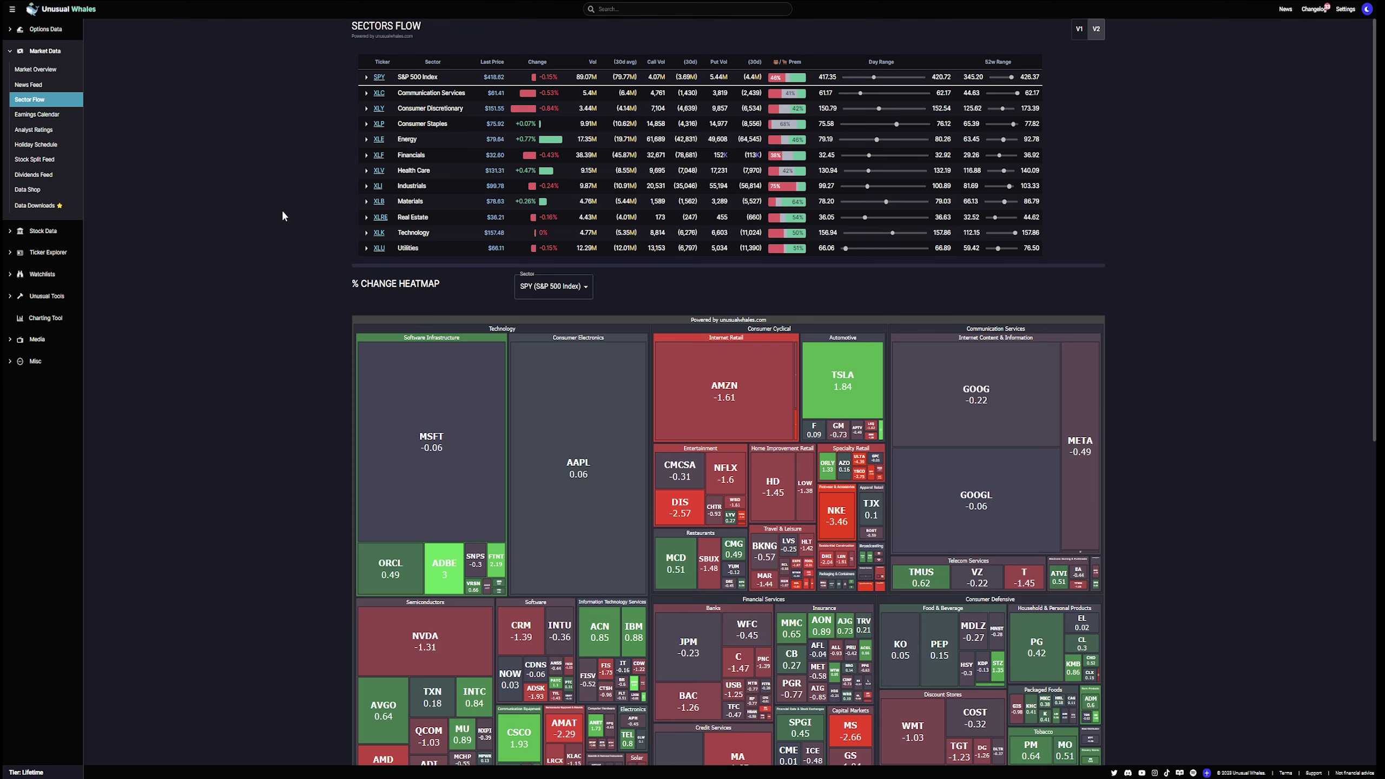
Scroll through the Sectors Flow table and the S&P 500 % Change Heatmap sector list
scroll(283, 224, down, 6)
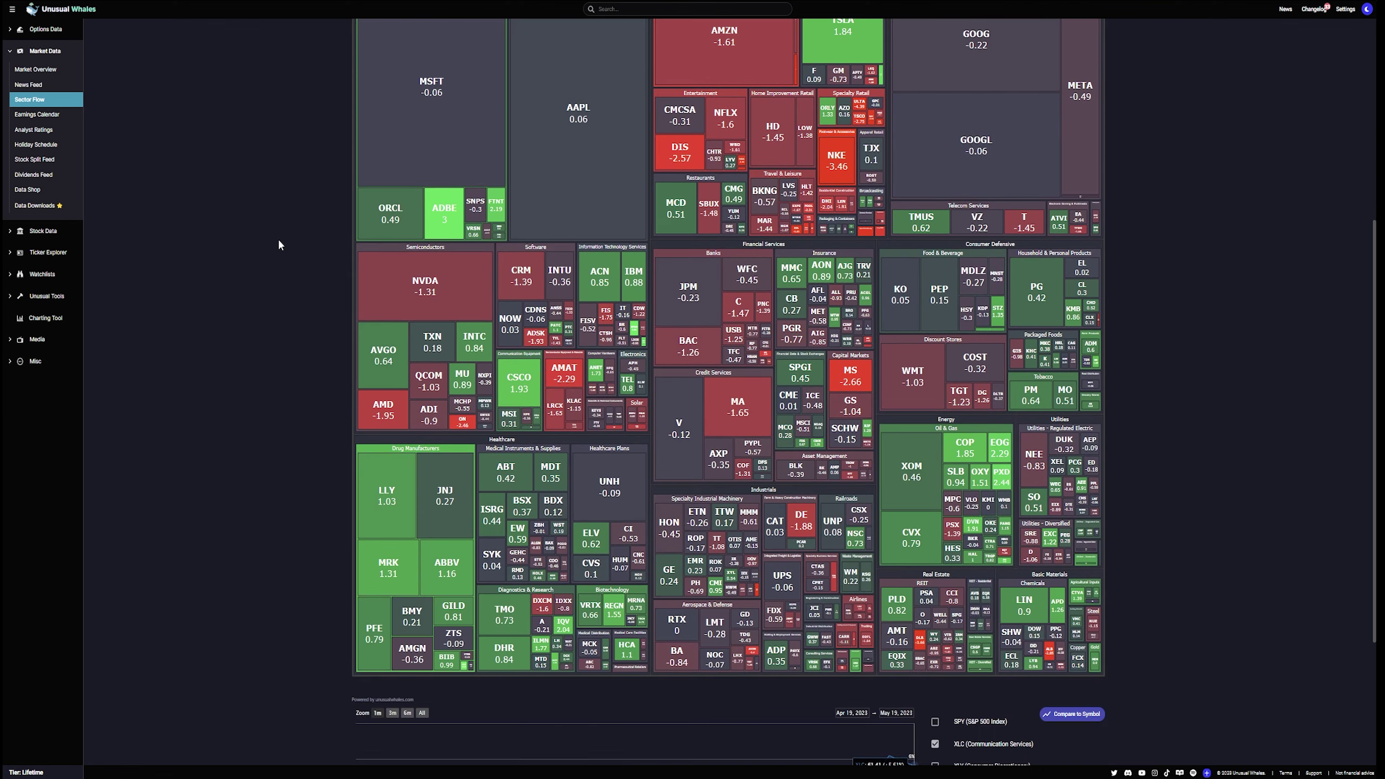
scroll(280, 245, up, 1)
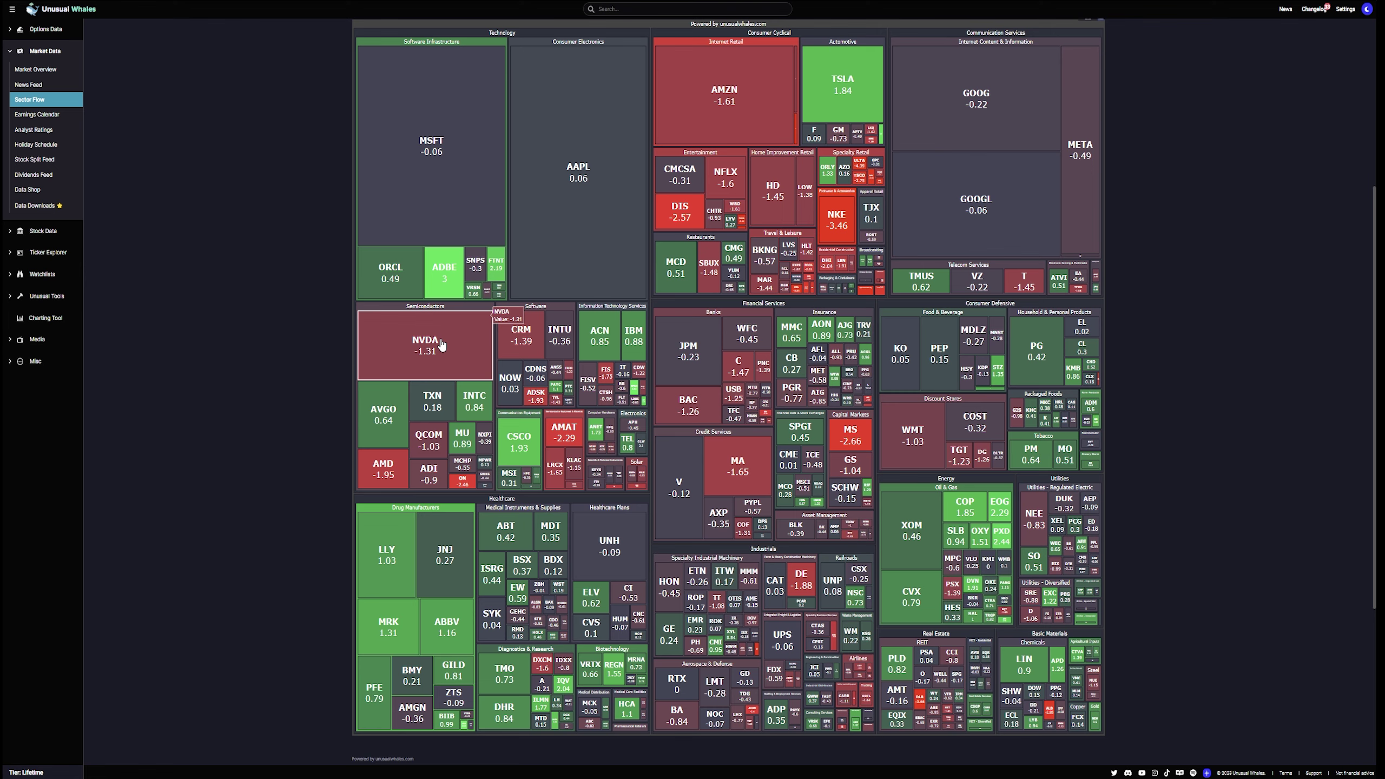
scroll(365, 319, down, 5)
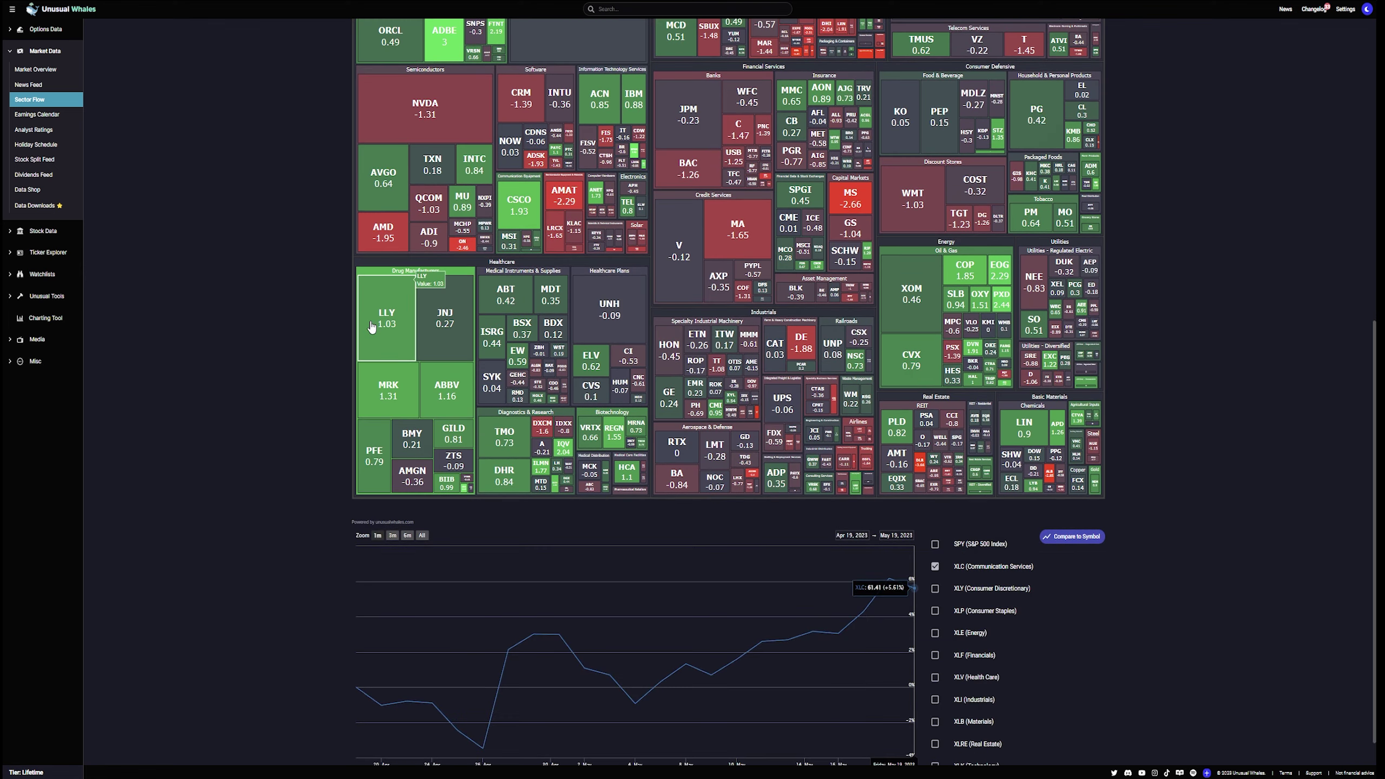
scroll(370, 326, up, 10)
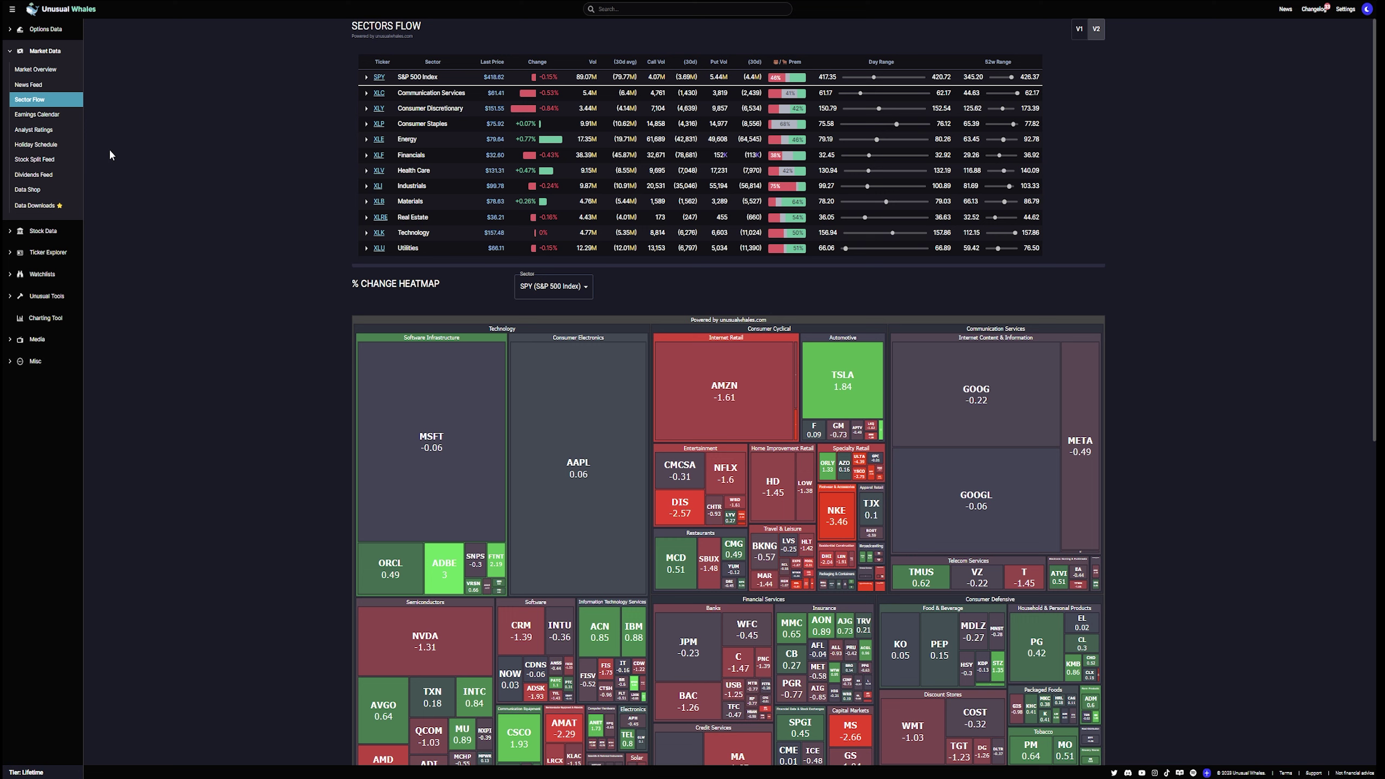
scroll(473, 279, down, 7)
scroll(473, 284, up, 1)
scroll(473, 284, up, 7)
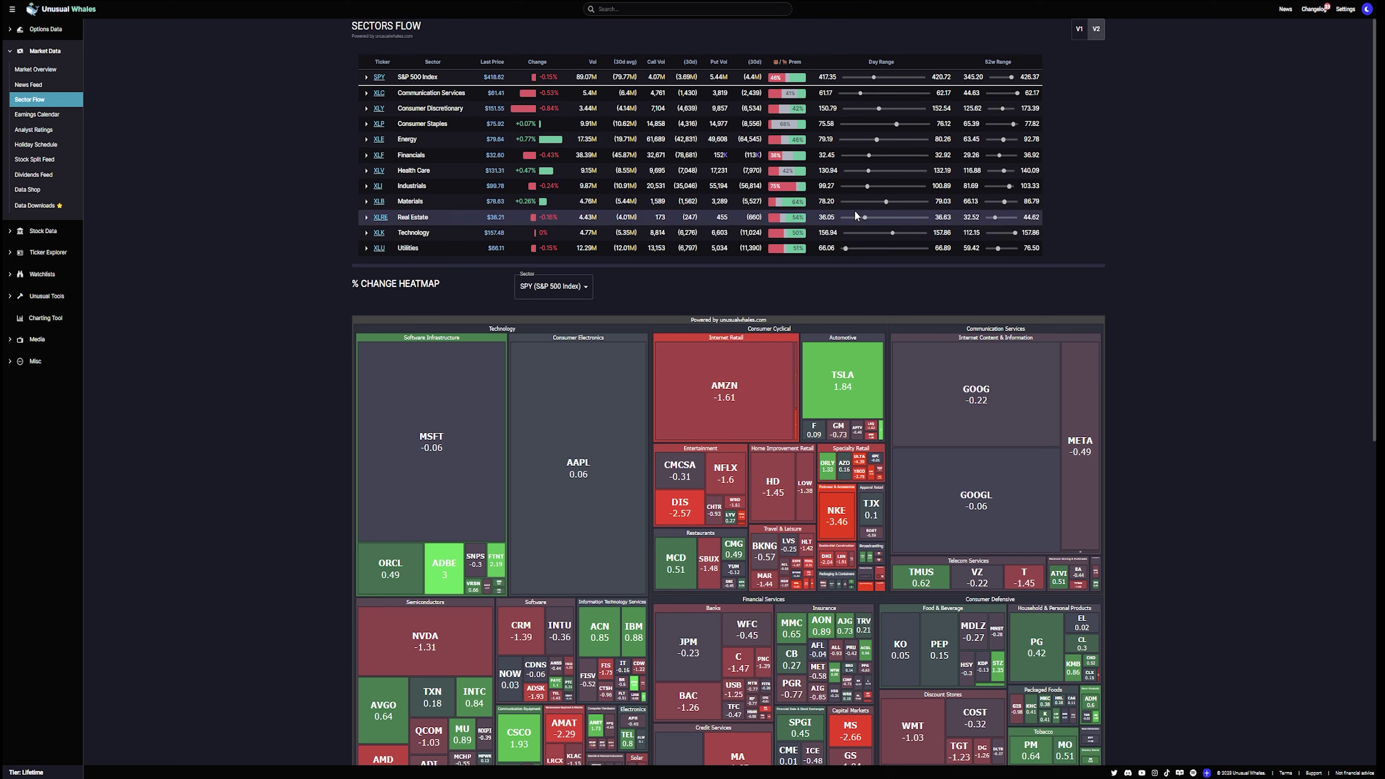
scroll(525, 145, down, 3)
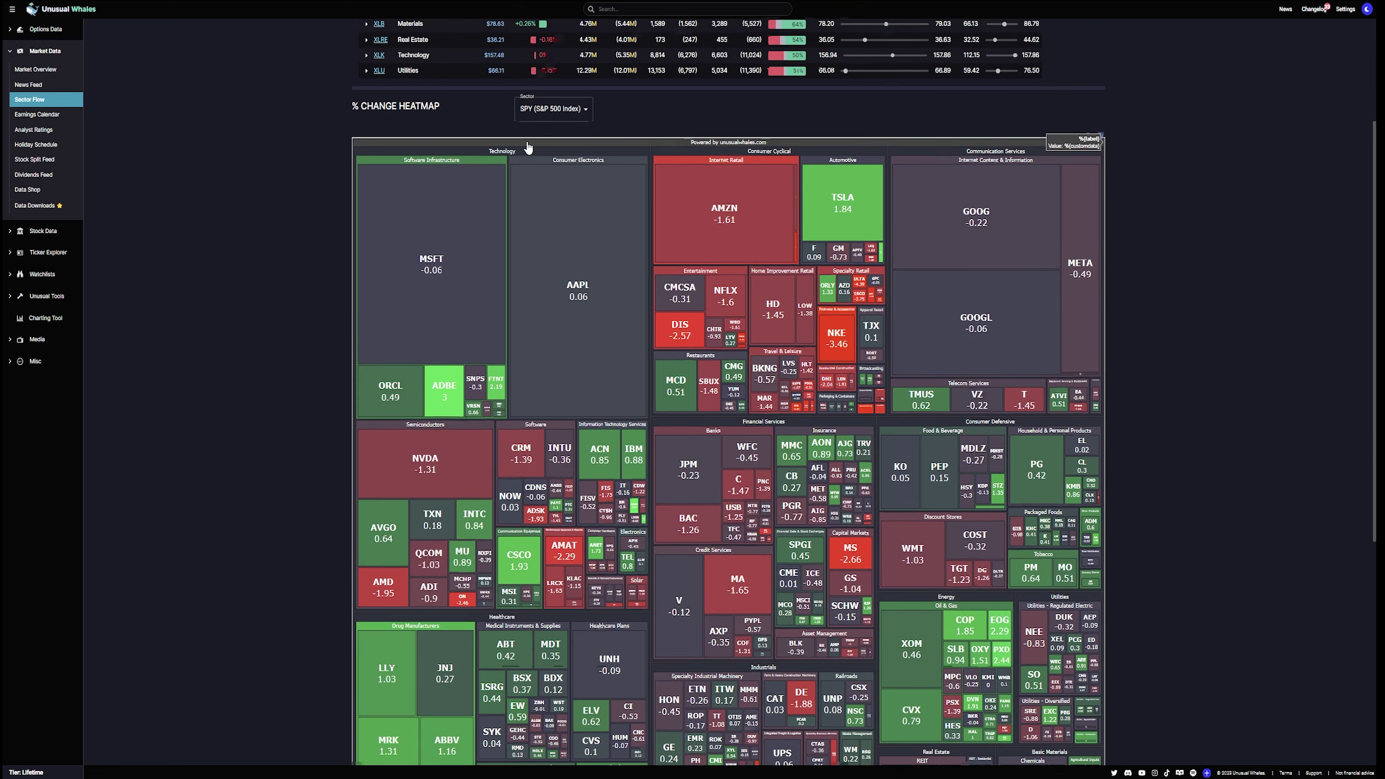
Switch the heatmap to the XLE Energy sector, look it over, then go to the earnings calendar
click(542, 111)
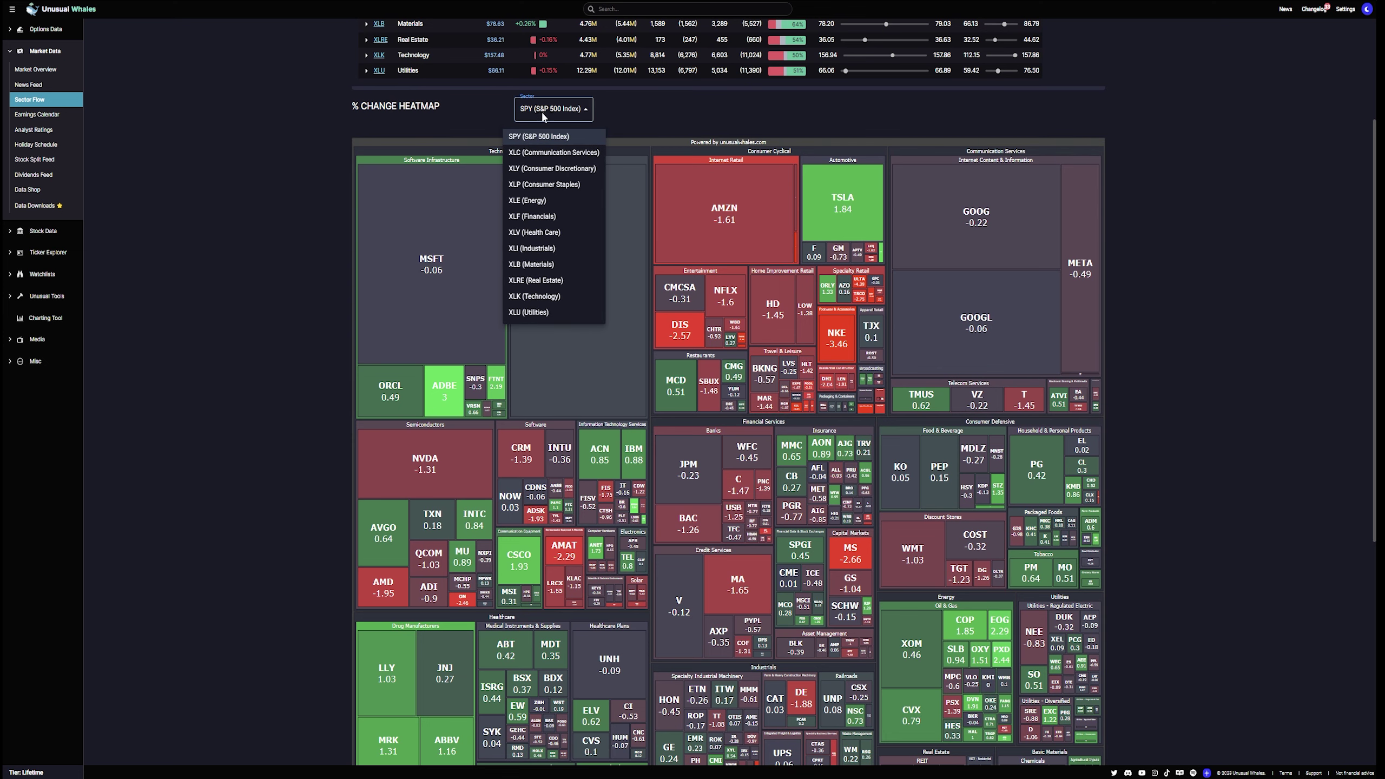
click(528, 201)
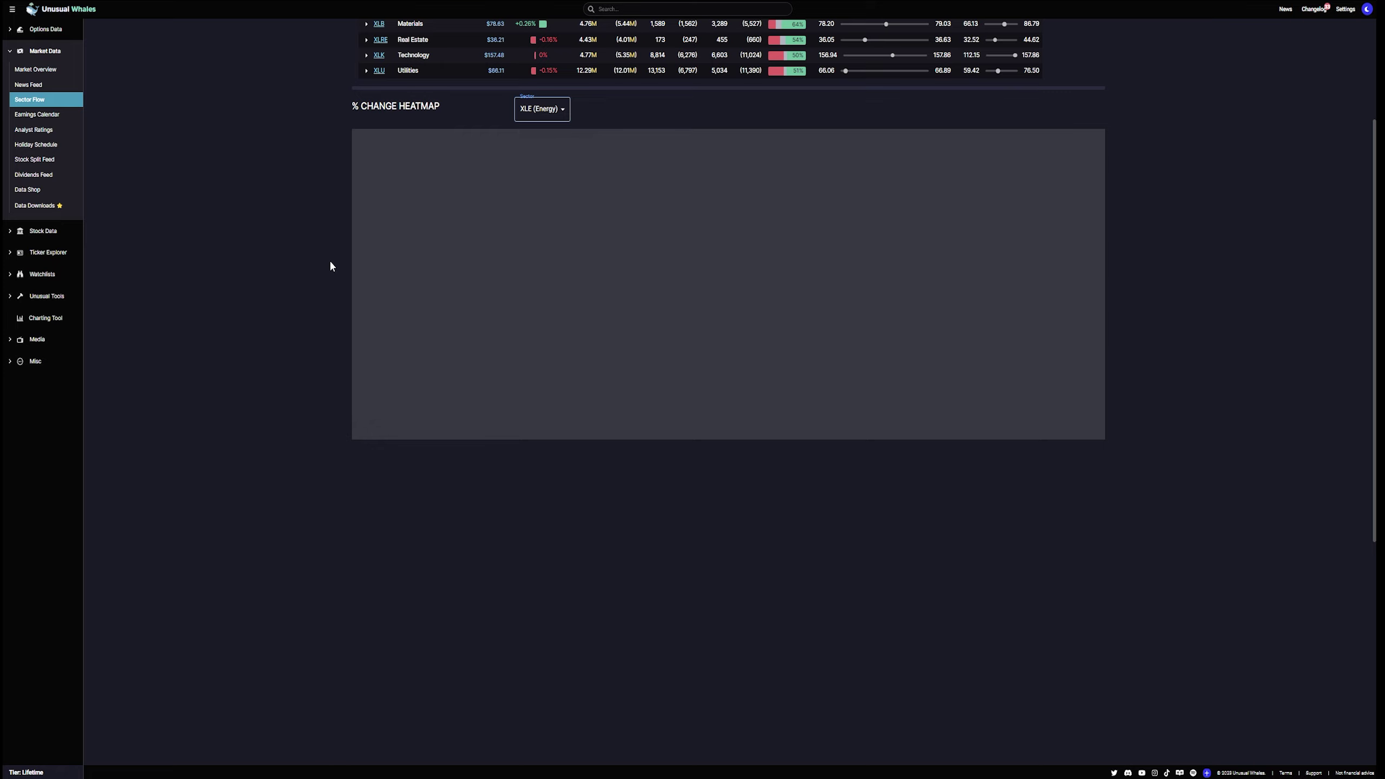
scroll(560, 222, down, 4)
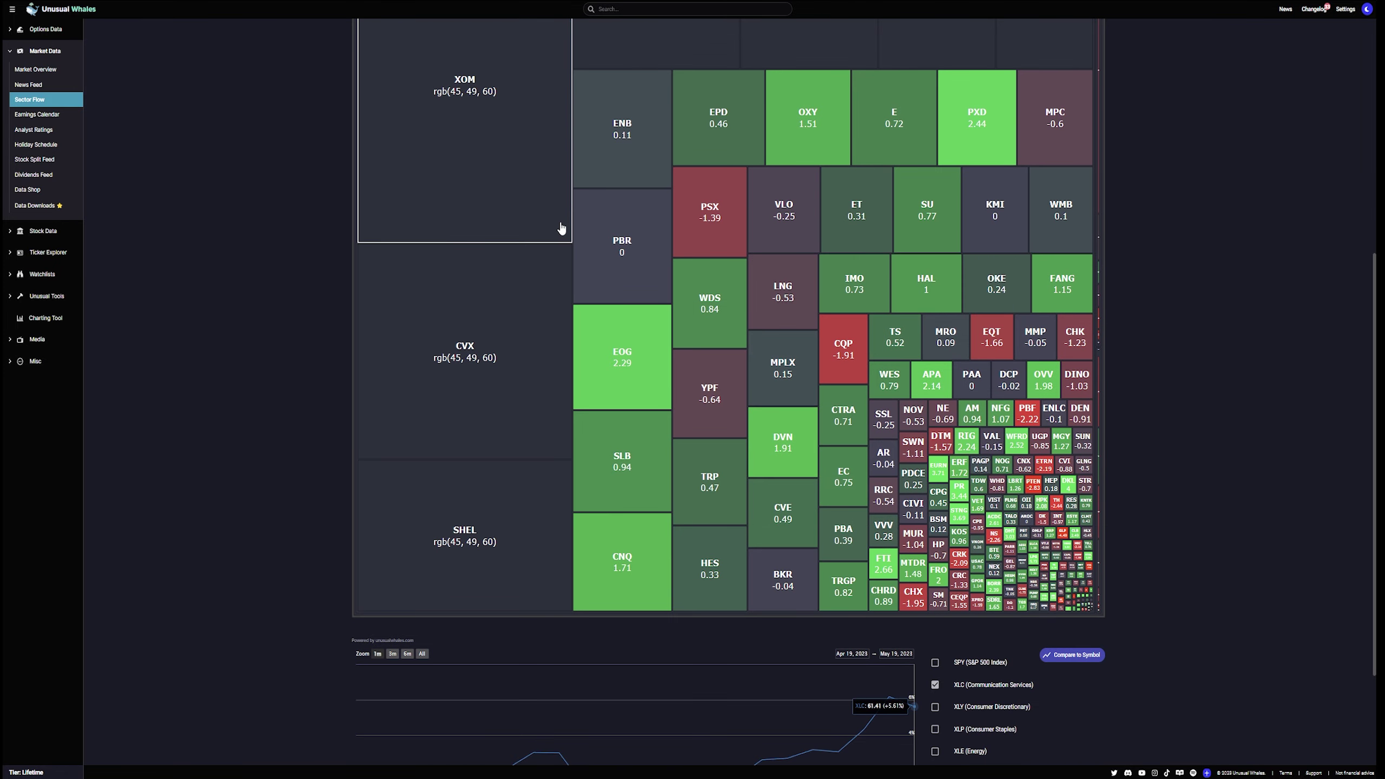
scroll(600, 235, up, 3)
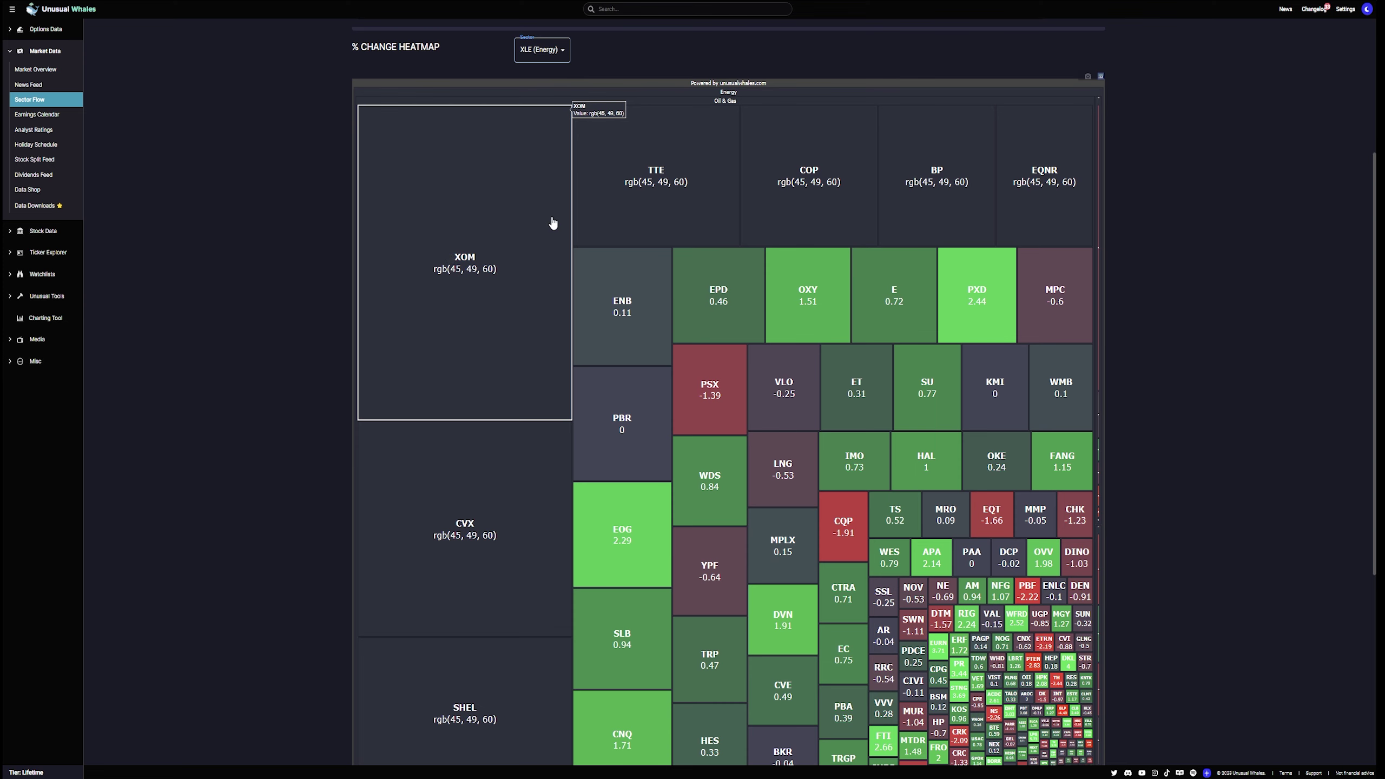
scroll(628, 218, up, 1)
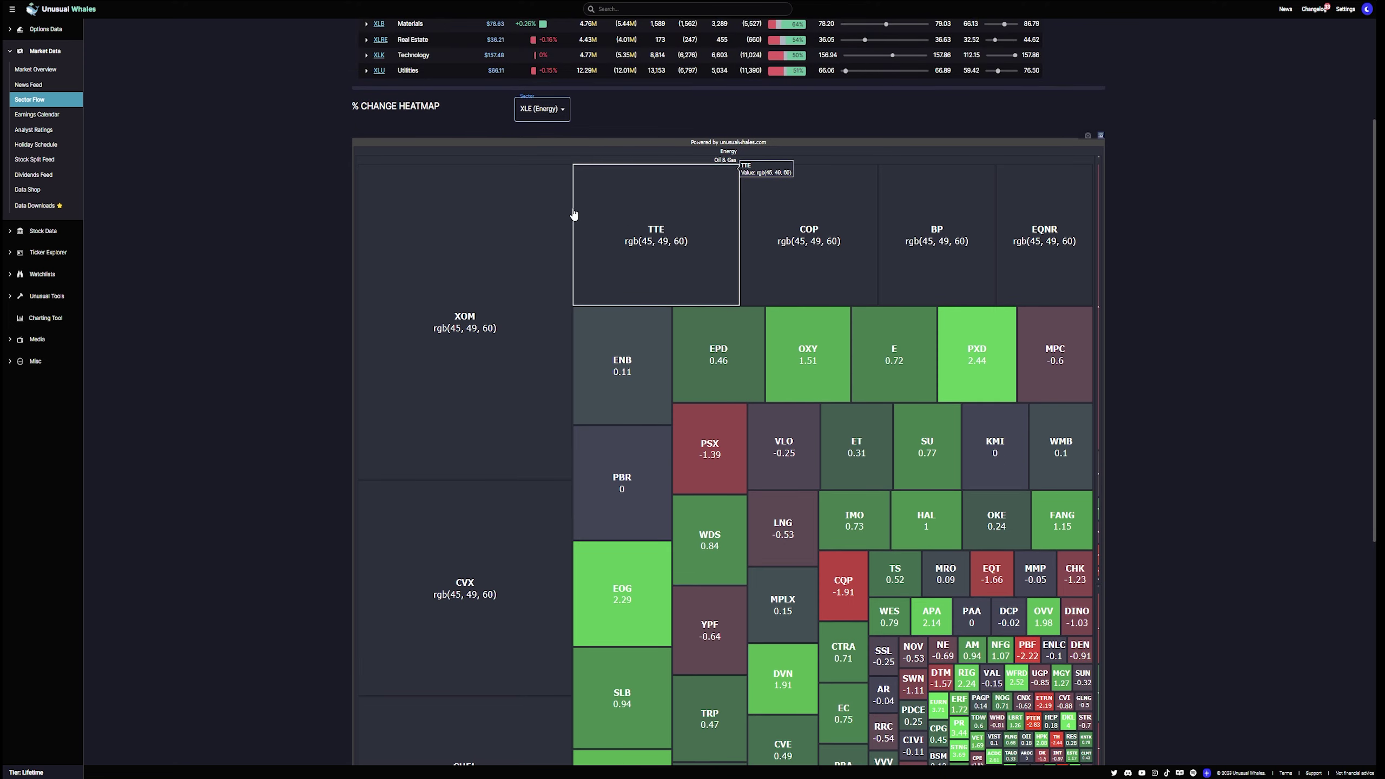
scroll(560, 223, down, 5)
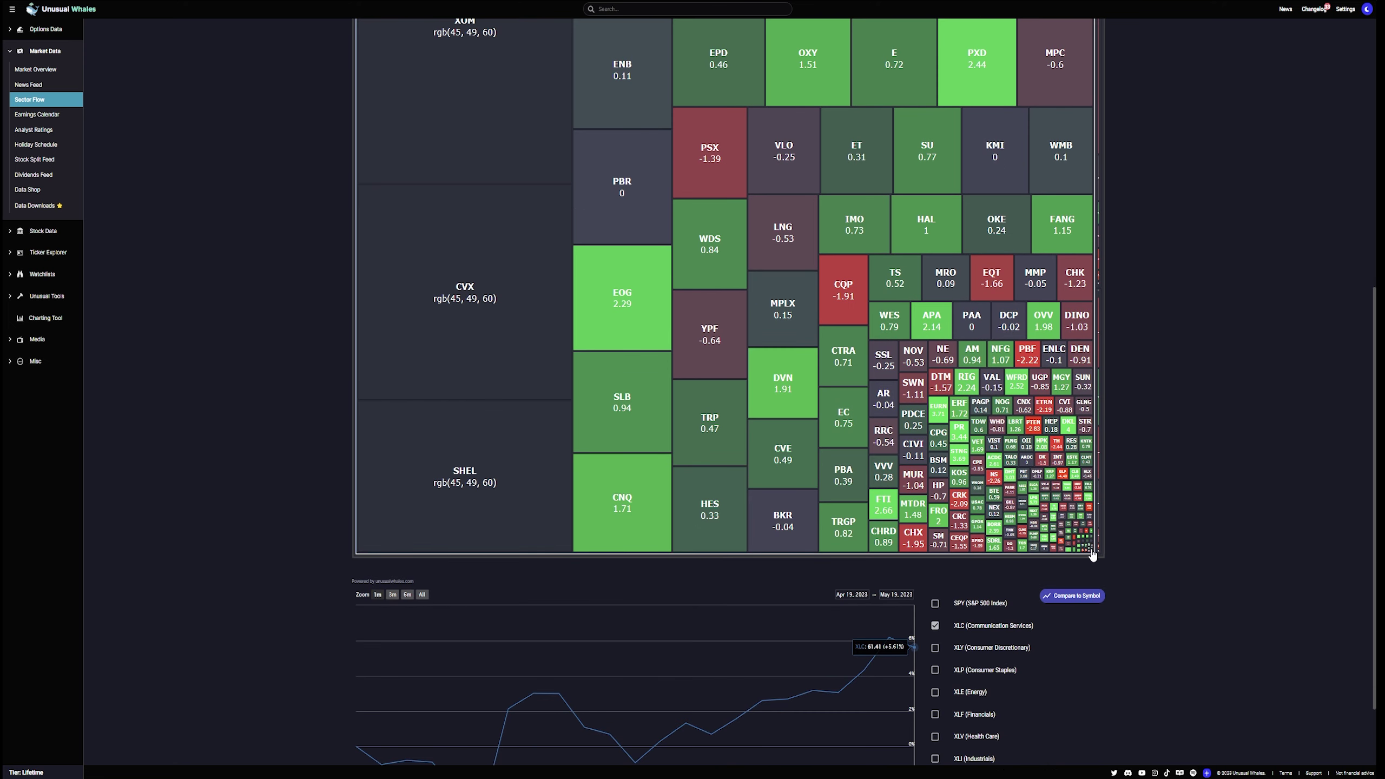
scroll(545, 319, up, 6)
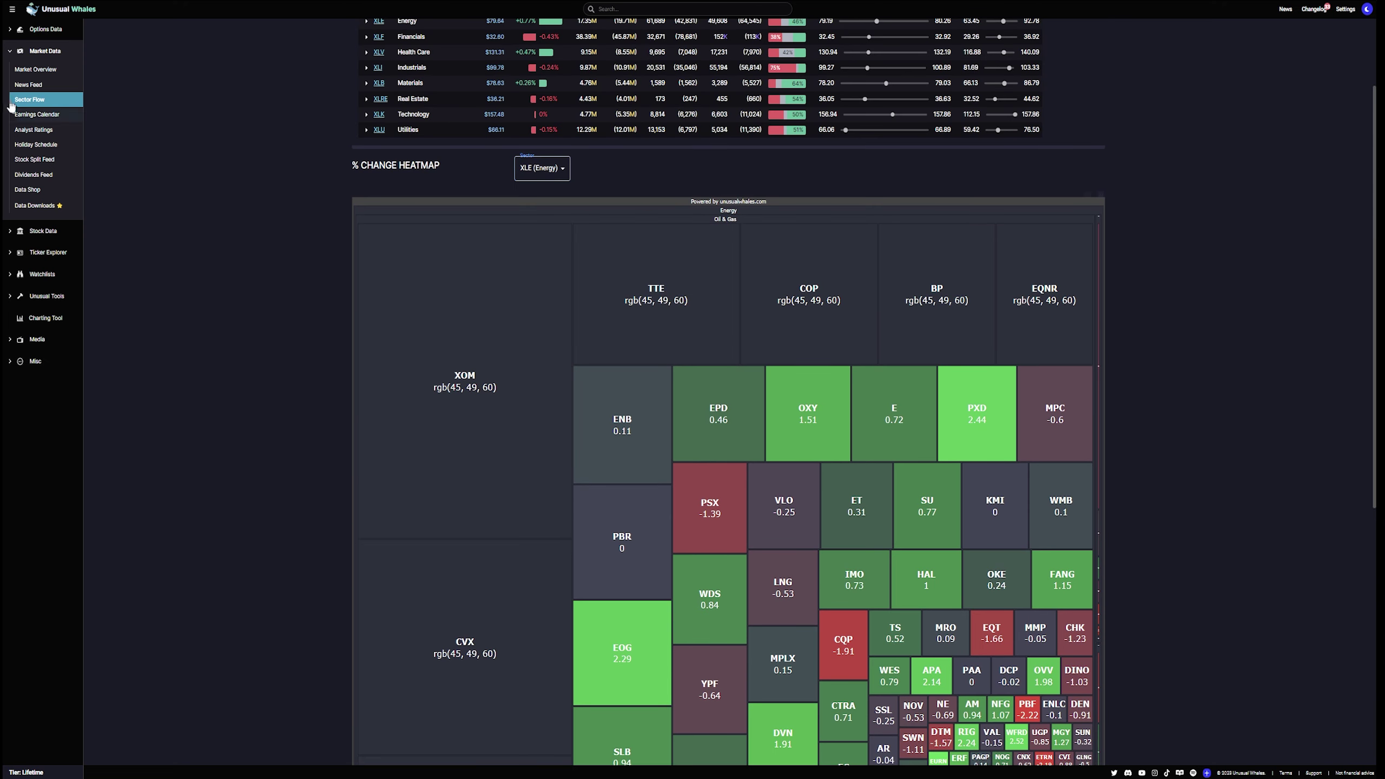
click(25, 116)
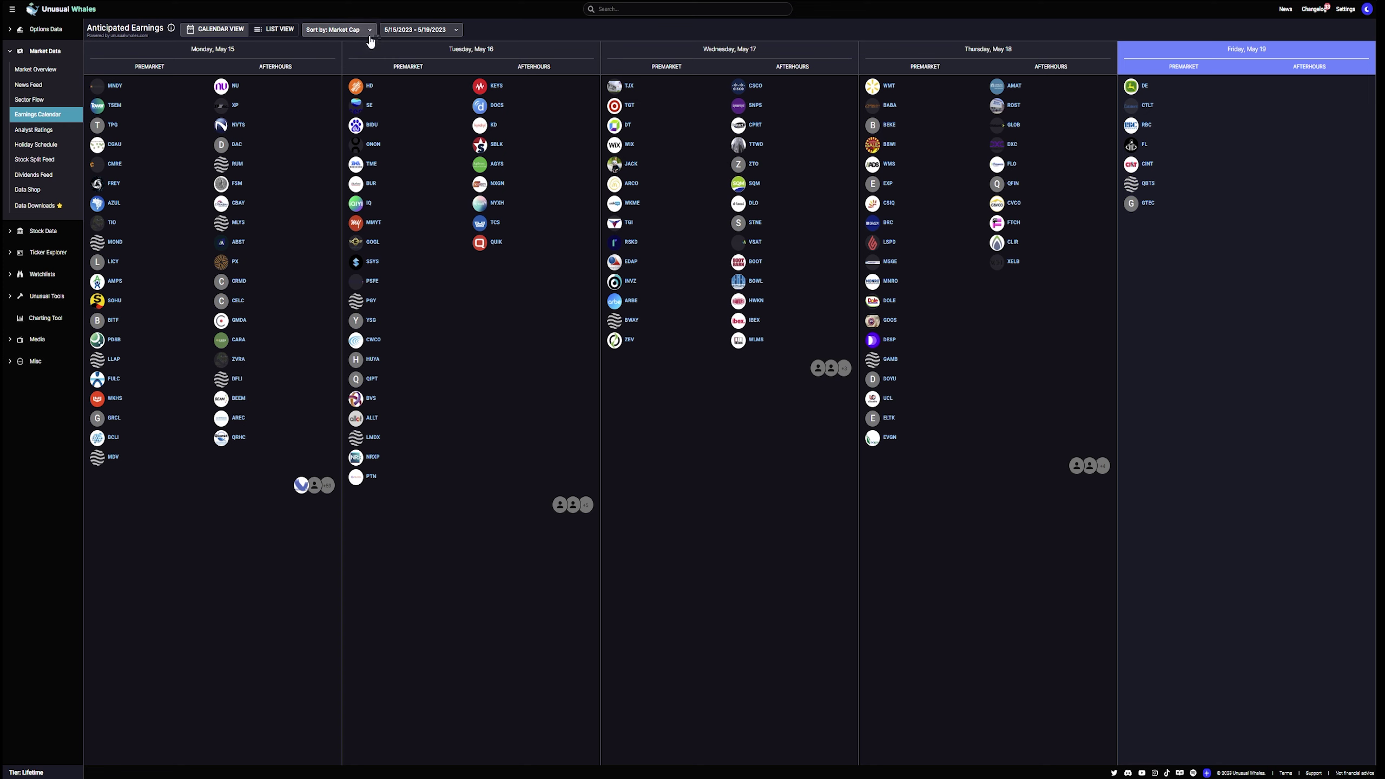
Show earnings for the 5/22/2023 - 5/26/2023 week, then open the ZIM stock overview
click(403, 29)
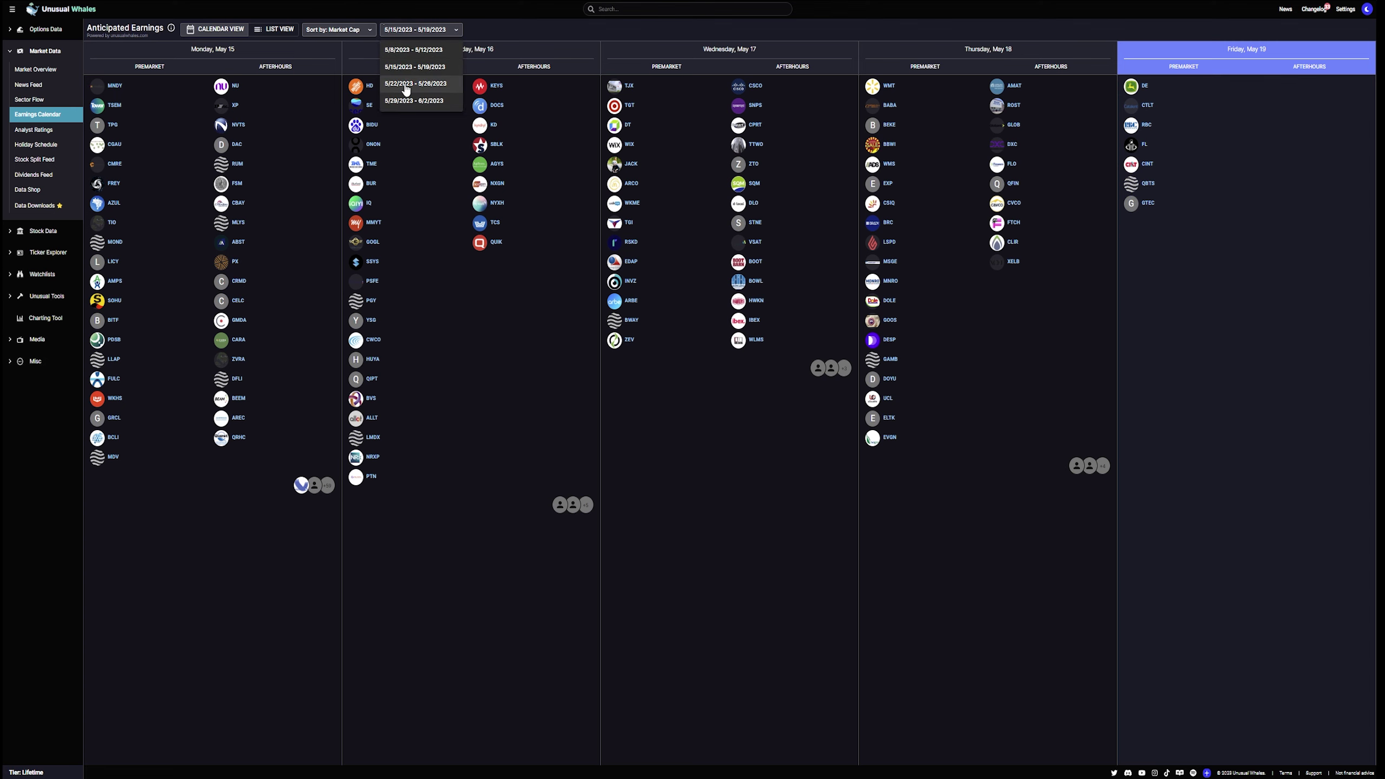
click(434, 86)
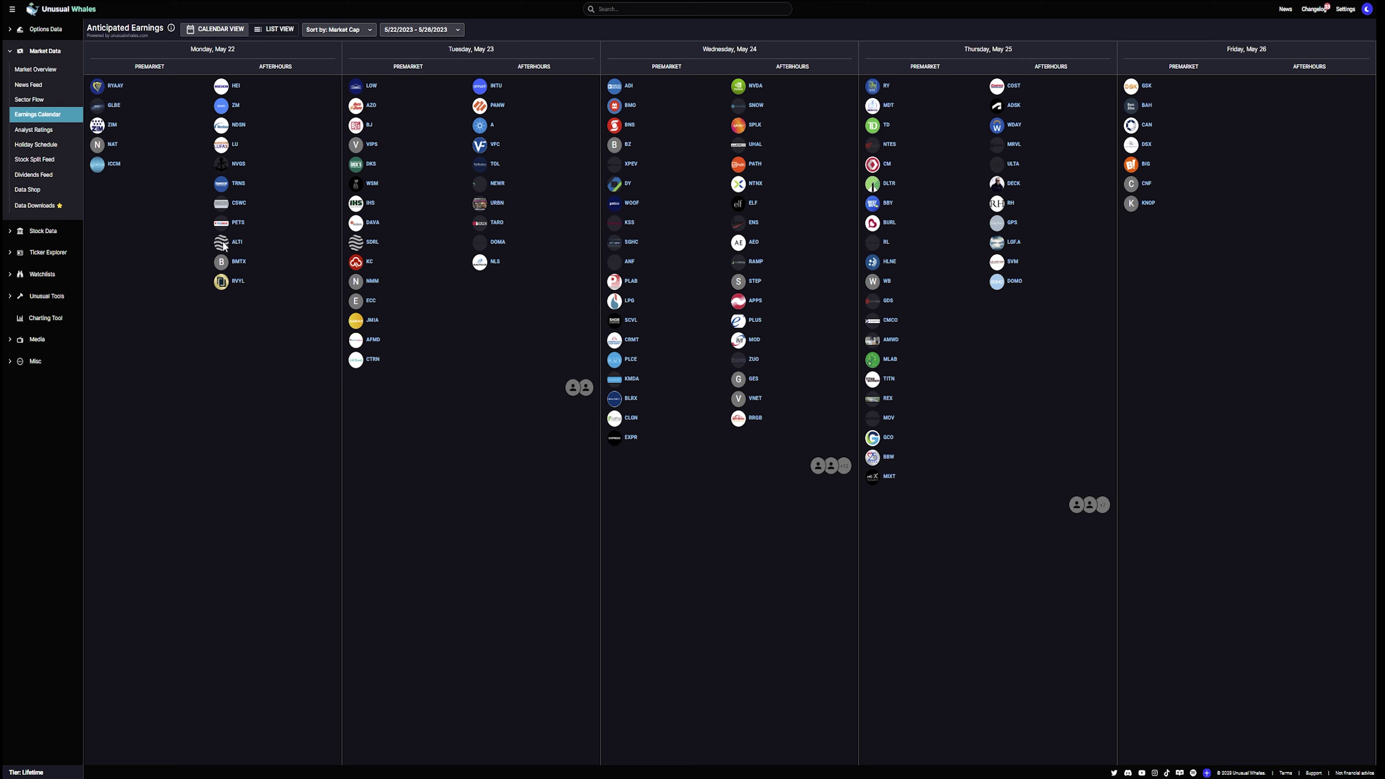
click(113, 125)
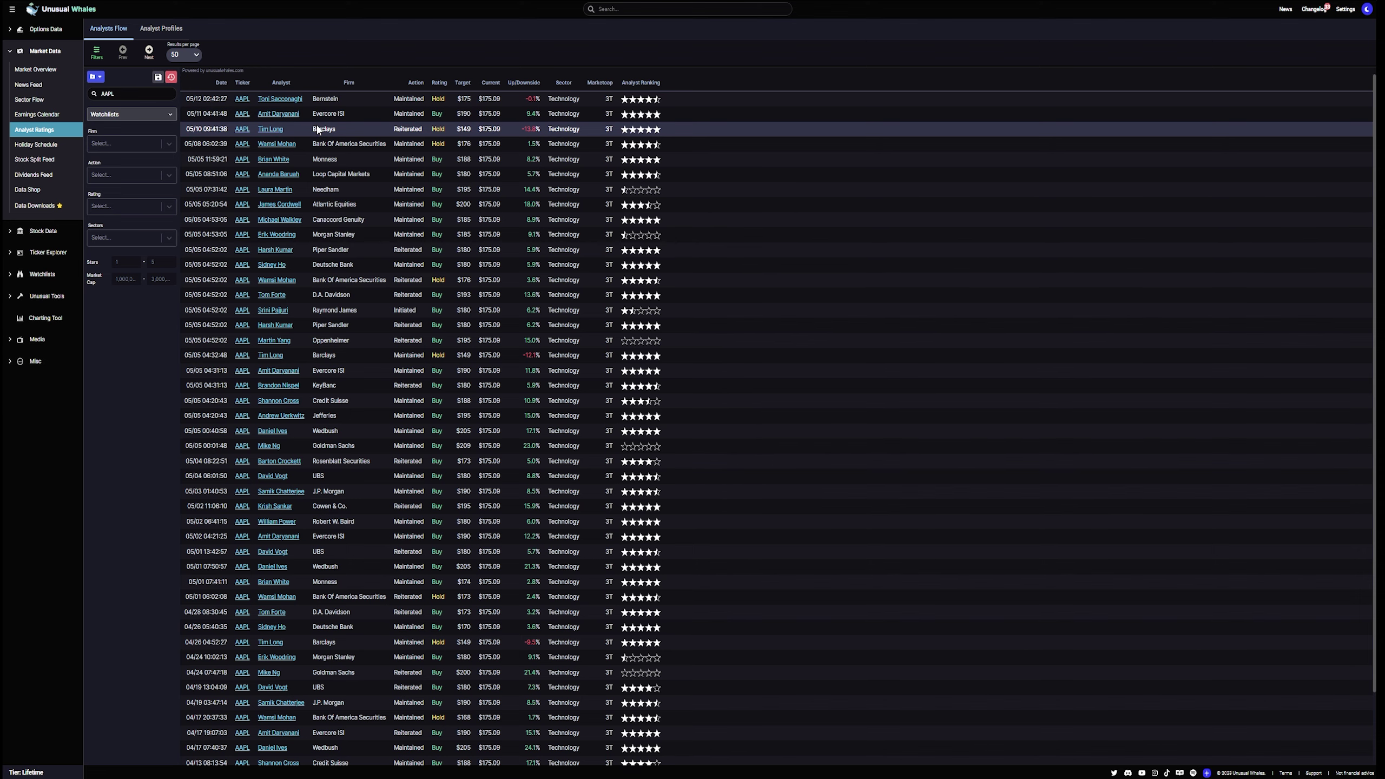
Scroll through the AAPL analyst ratings table of firms, actions, ratings and price targets
scroll(342, 269, down, 2)
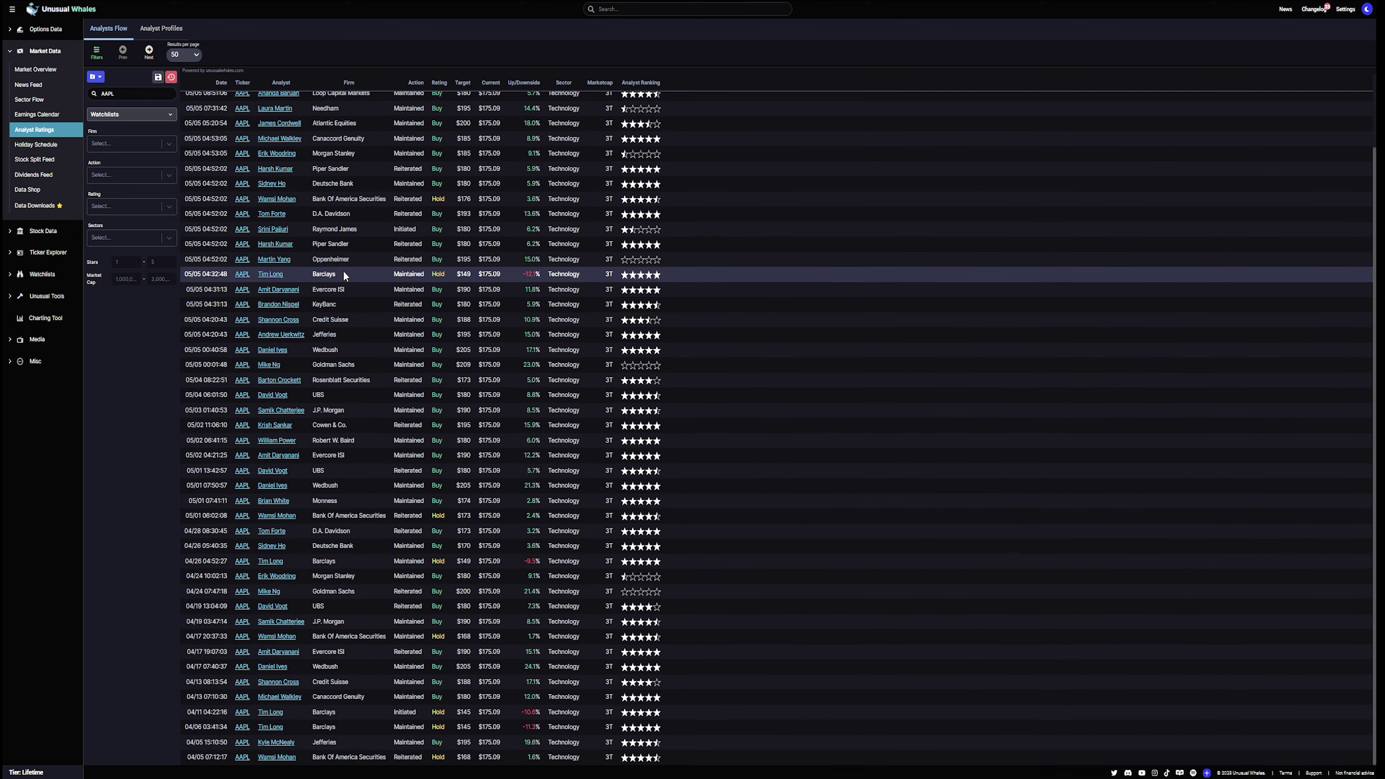
scroll(354, 322, up, 2)
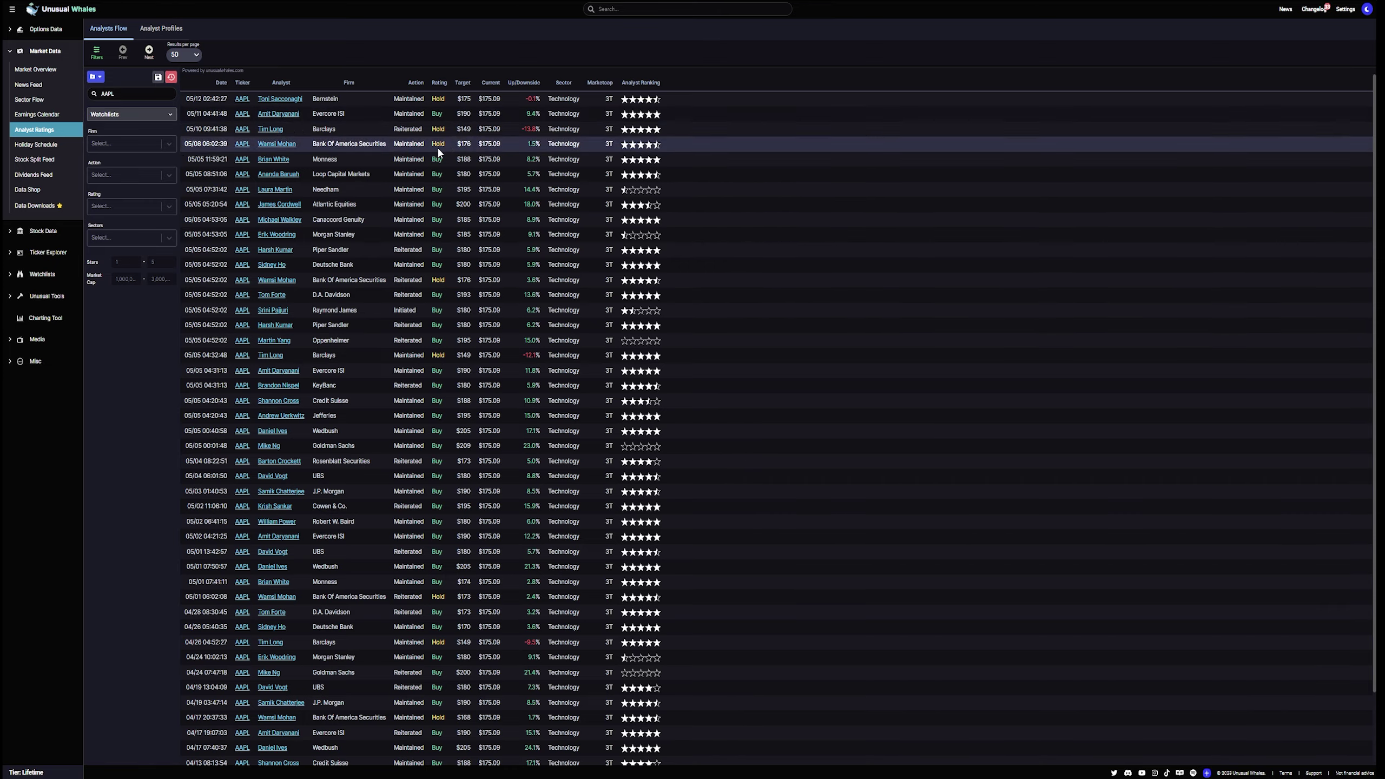
scroll(436, 158, down, 2)
scroll(436, 178, up, 2)
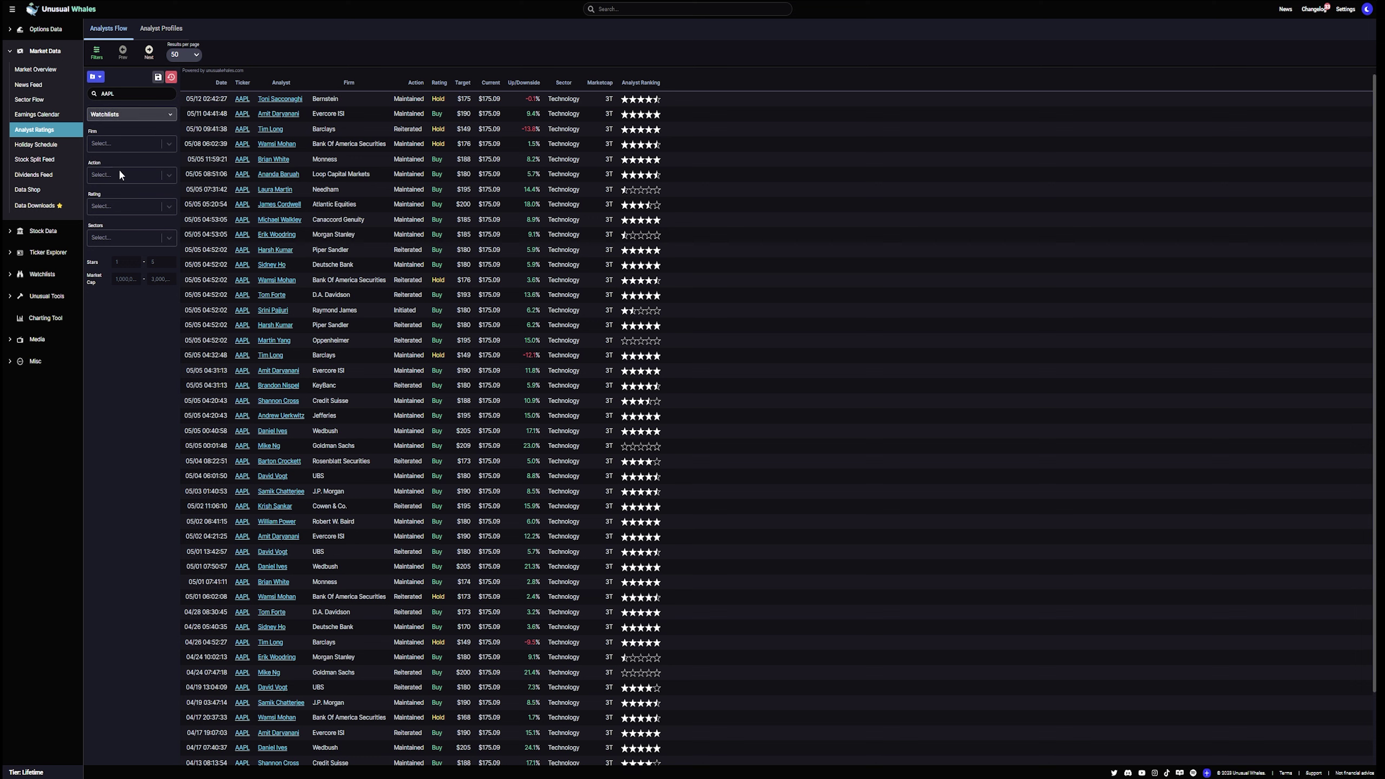
Browse the Firm, Action and Rating filters without applying any, then open the Holiday Schedule
click(131, 143)
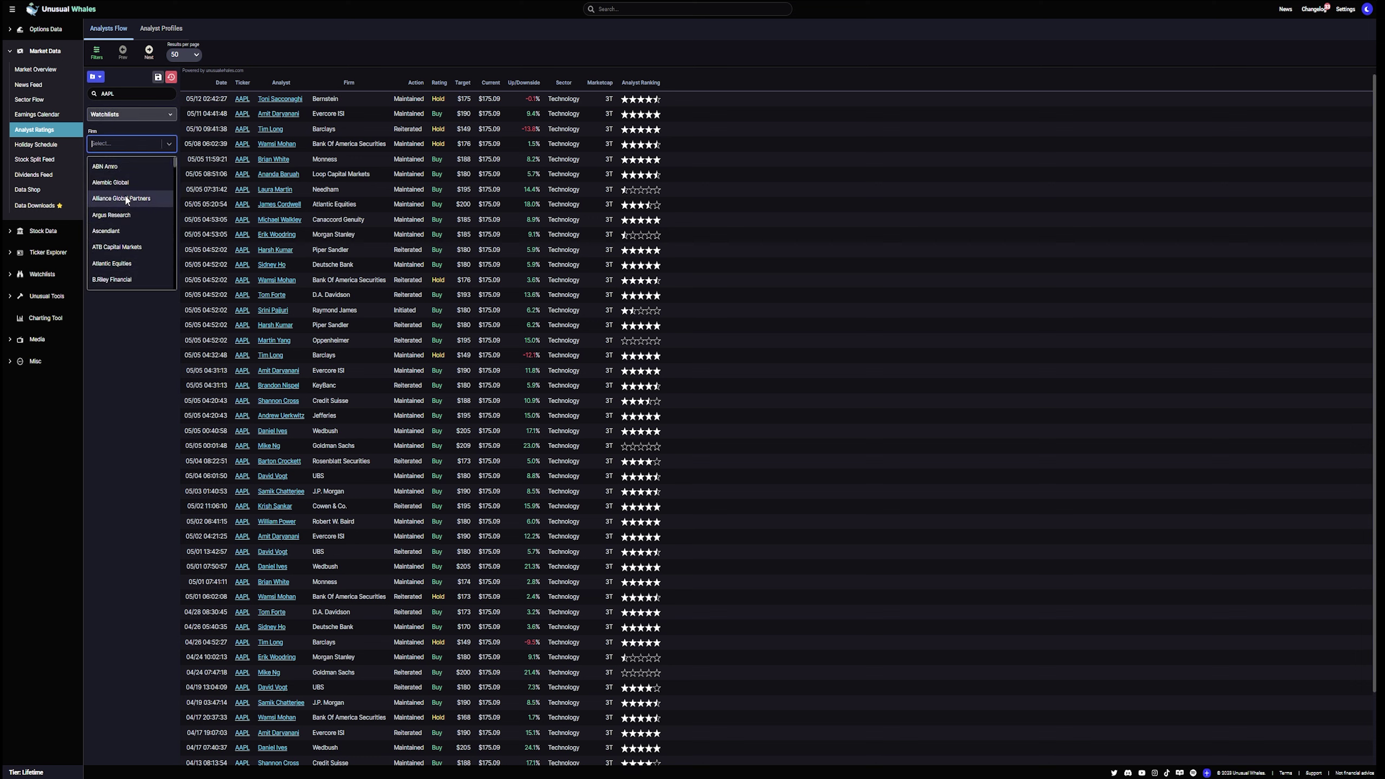
click(121, 175)
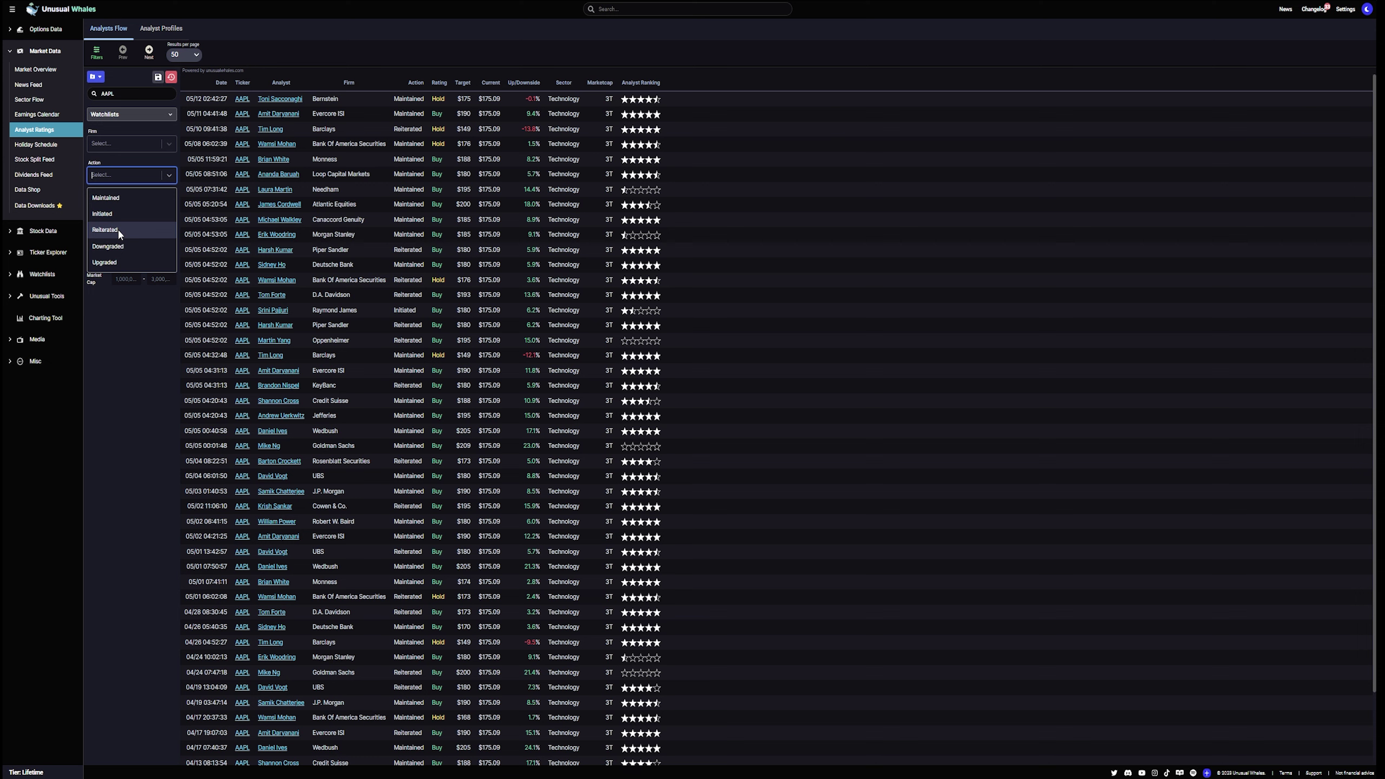
click(108, 332)
click(128, 205)
click(103, 290)
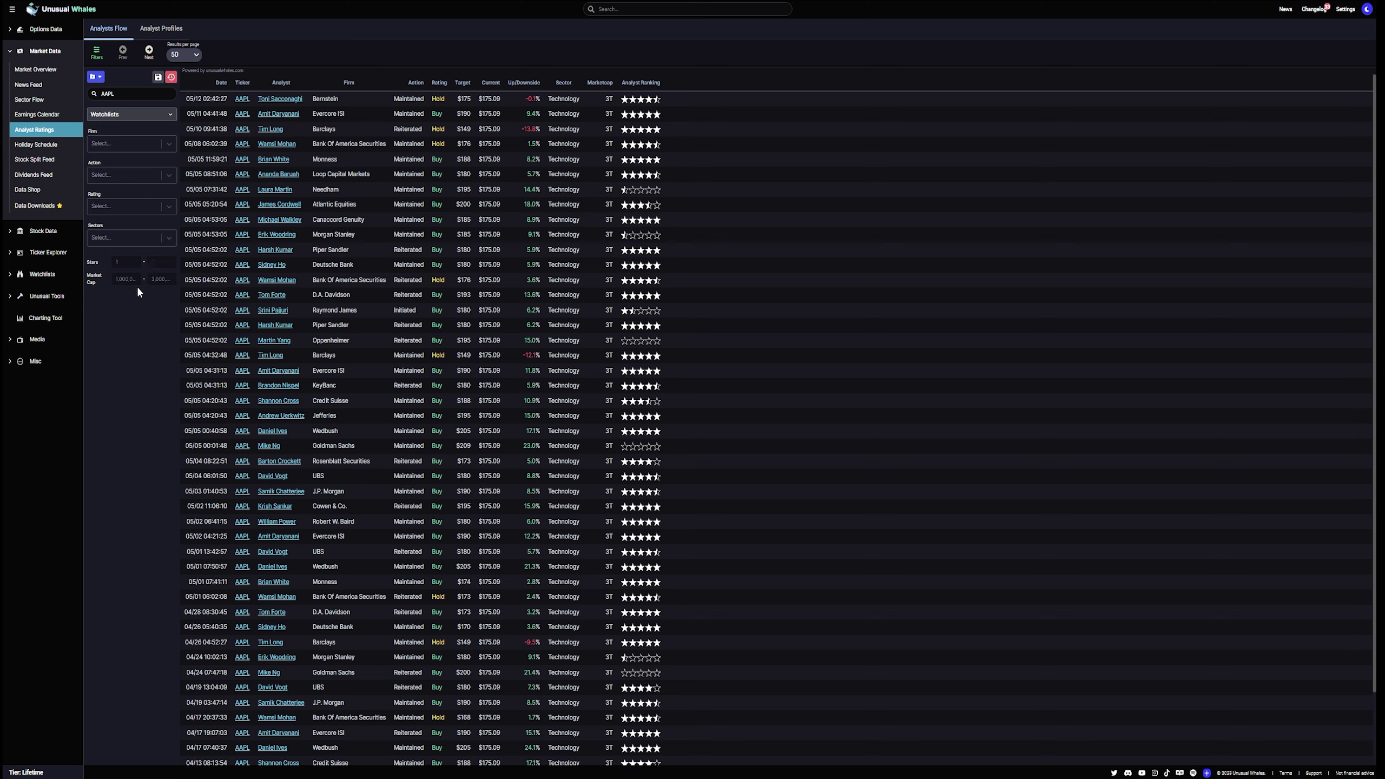
click(37, 145)
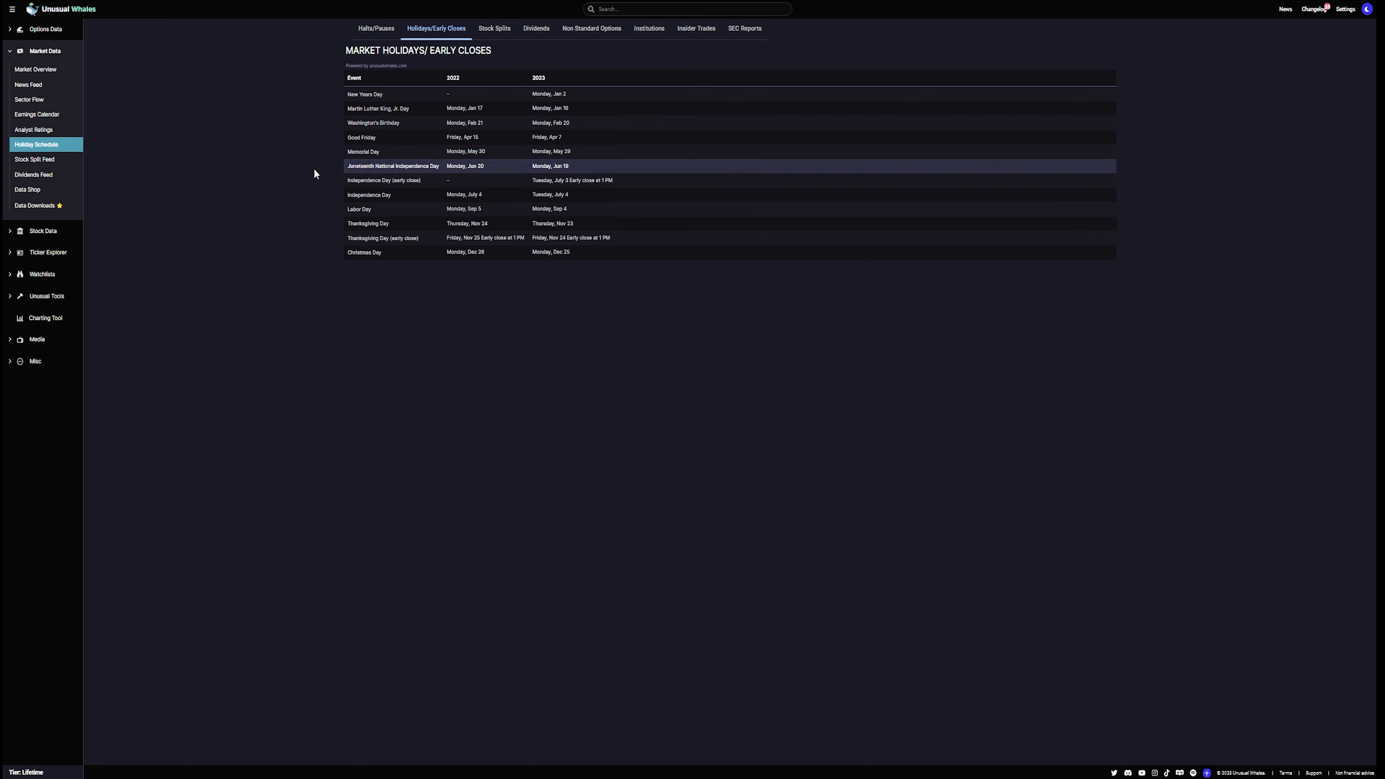
Open the Stock Split Feed listing recent splits such as EVAV 1:10
click(45, 164)
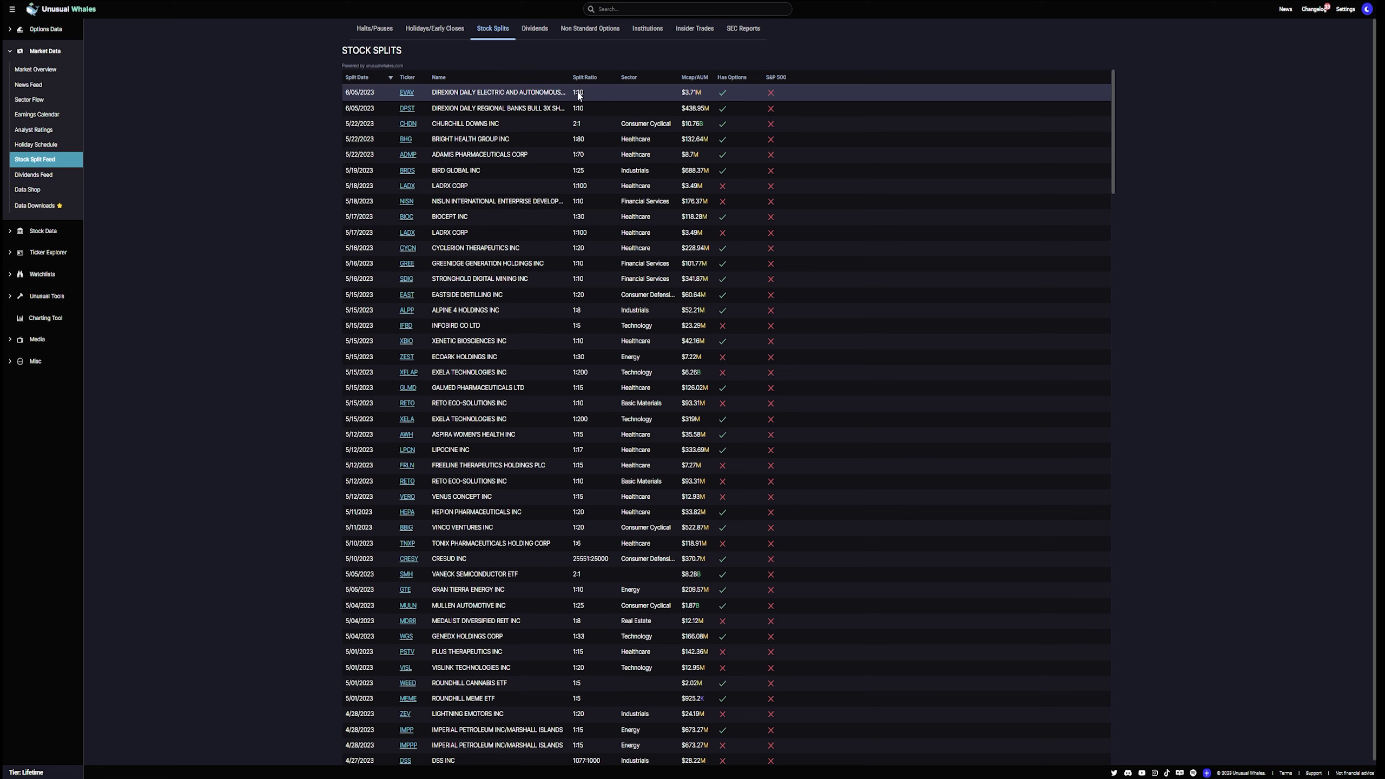
View the Dividends Feed, then go to the Data Shop
click(50, 178)
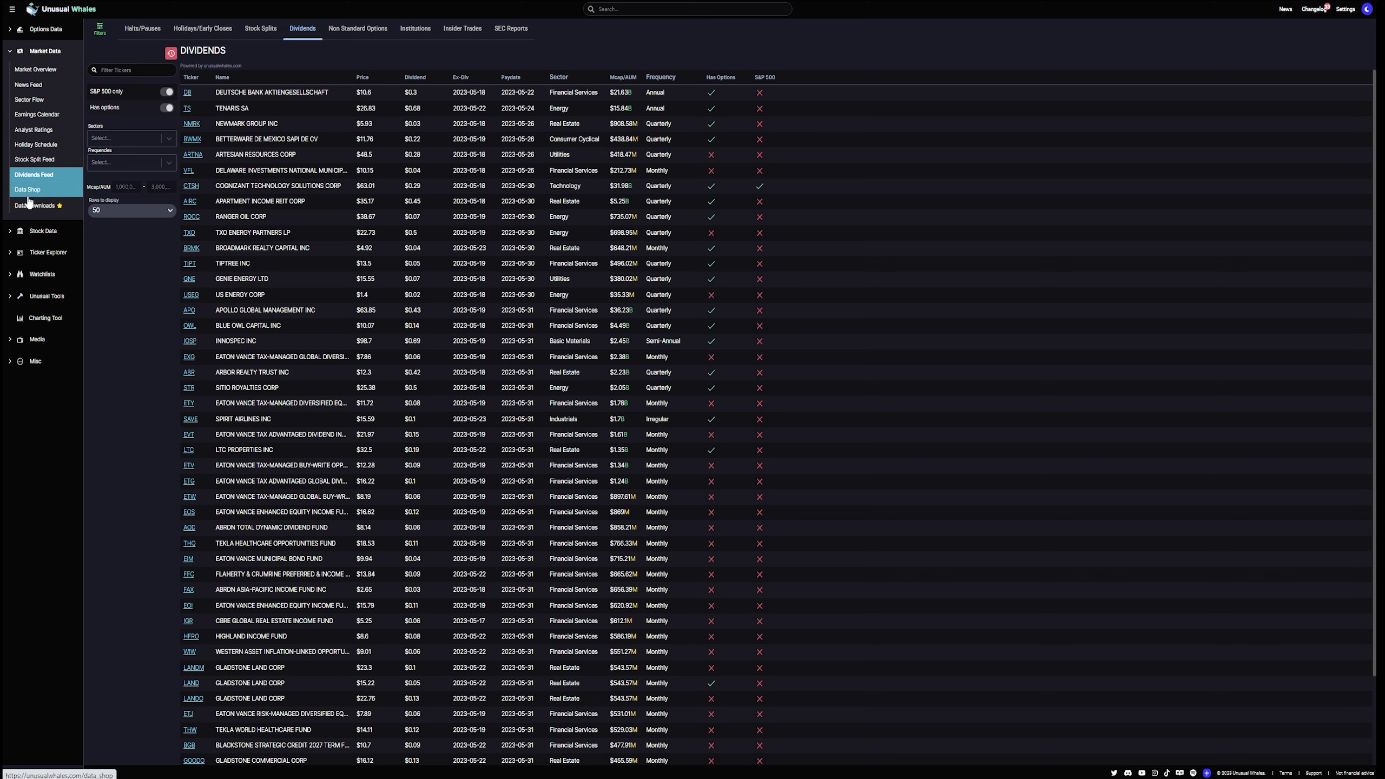
click(30, 192)
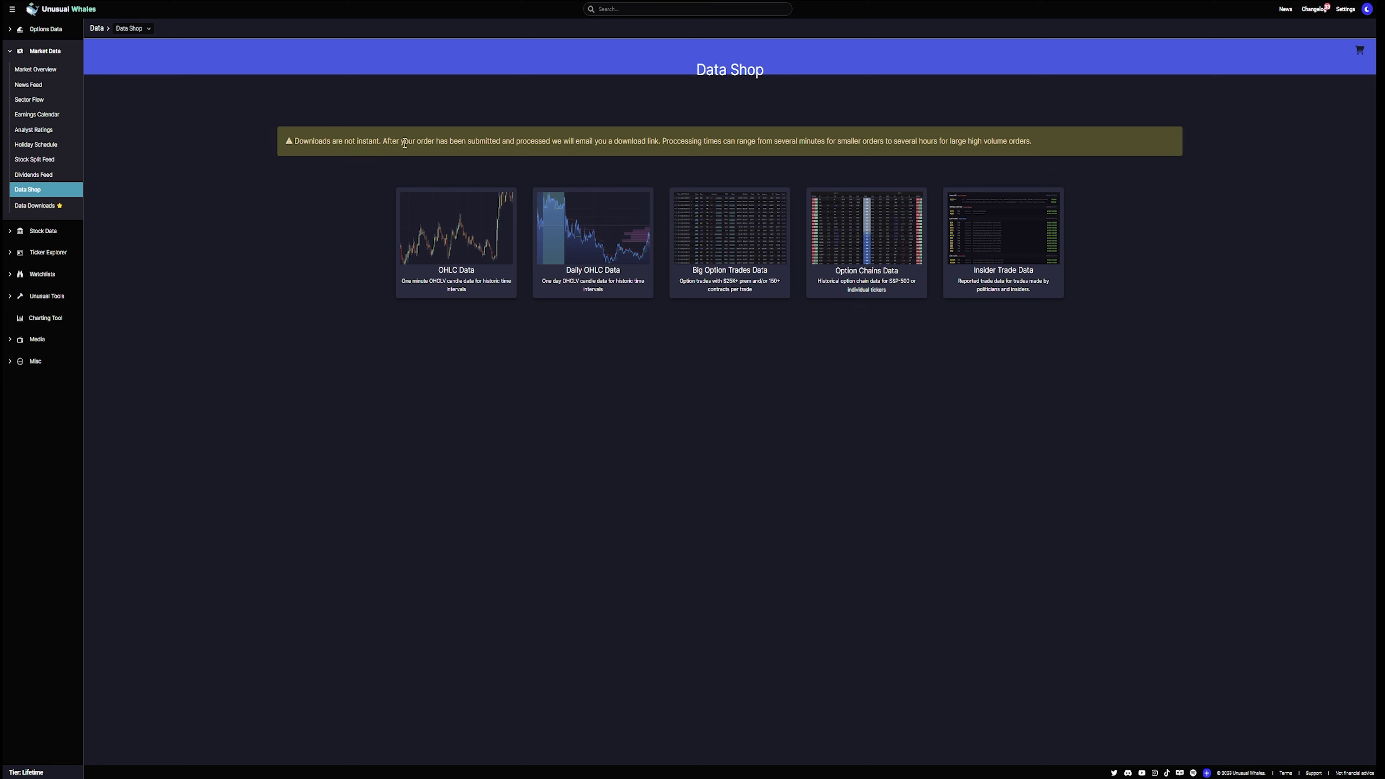
Open Data Downloads with daily Options Flow and Dark Pool CSVs, and expand Stock Data
click(34, 205)
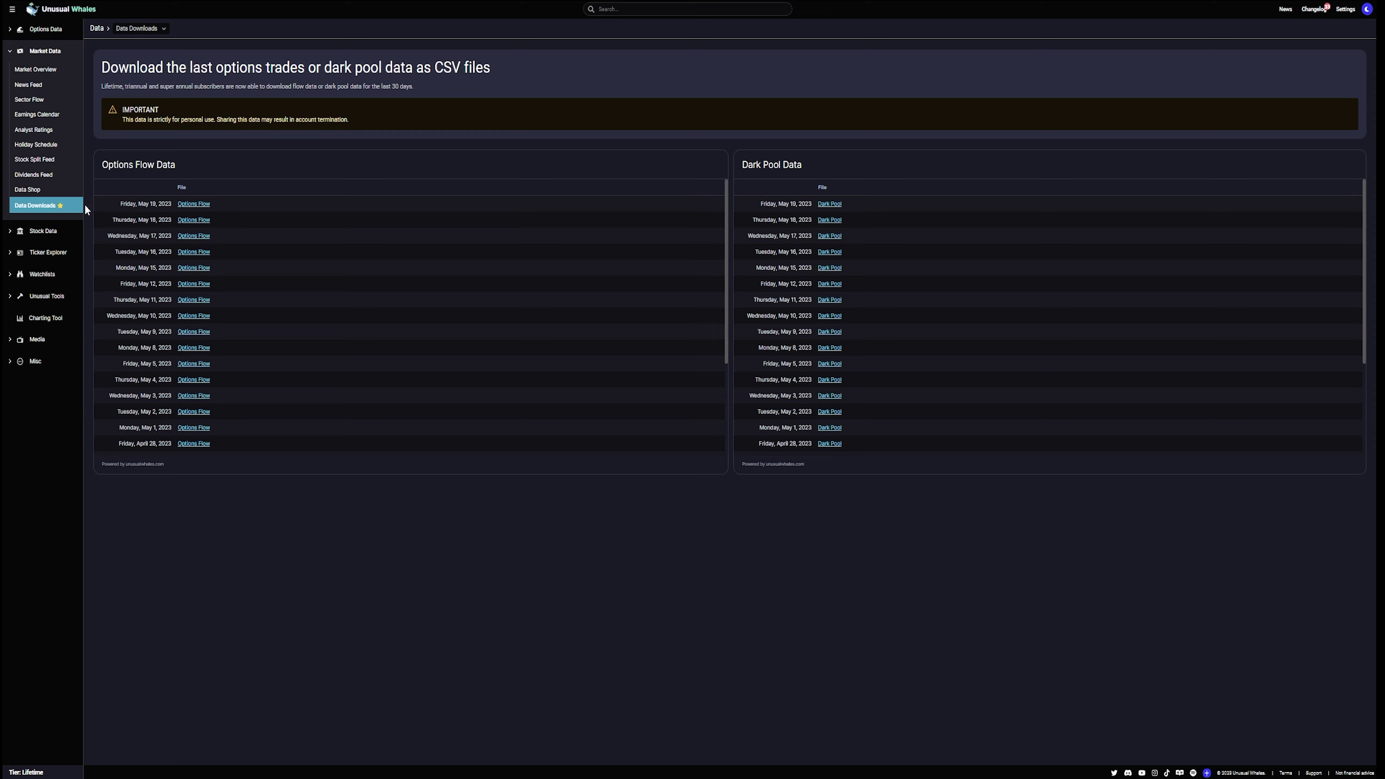
click(7, 235)
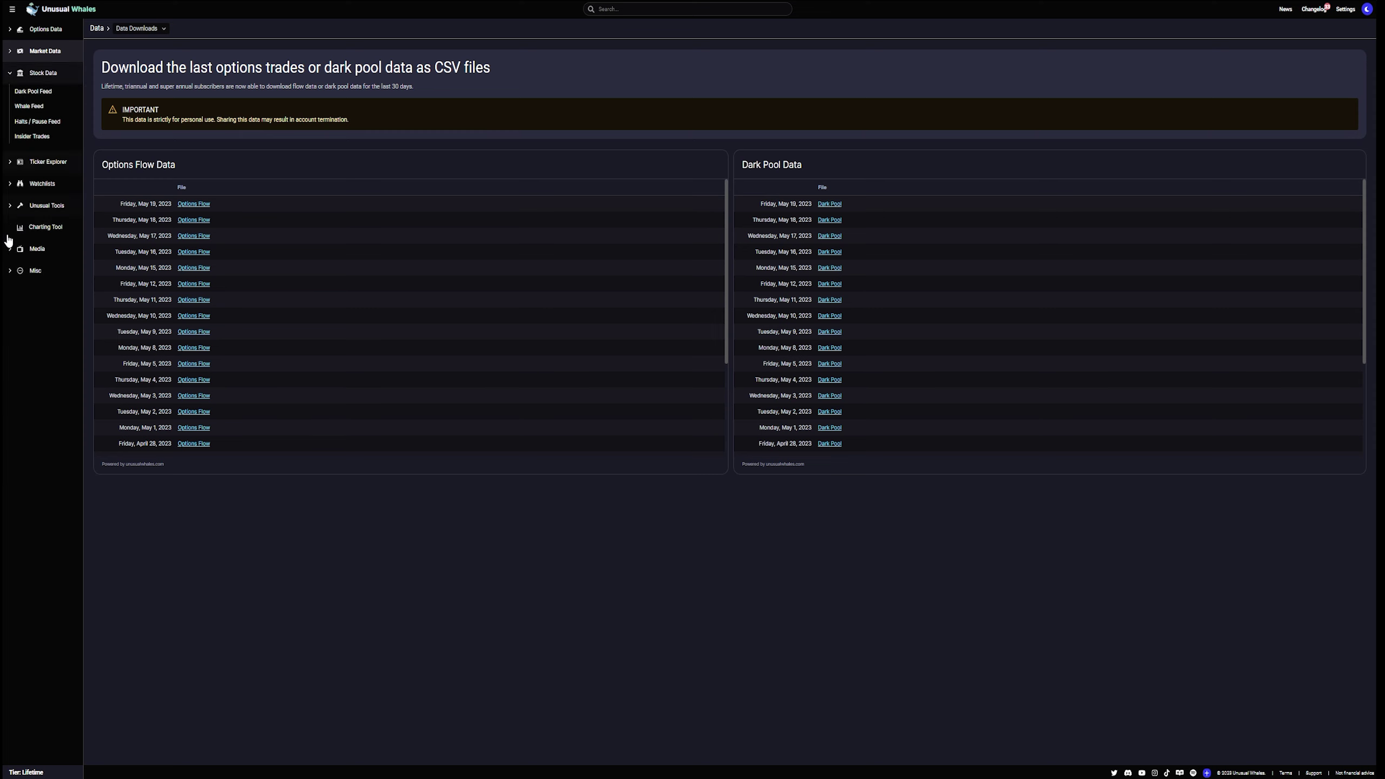
Browse the Dark Pool and Whale feeds, ending on the Halts / Pause feed
click(42, 97)
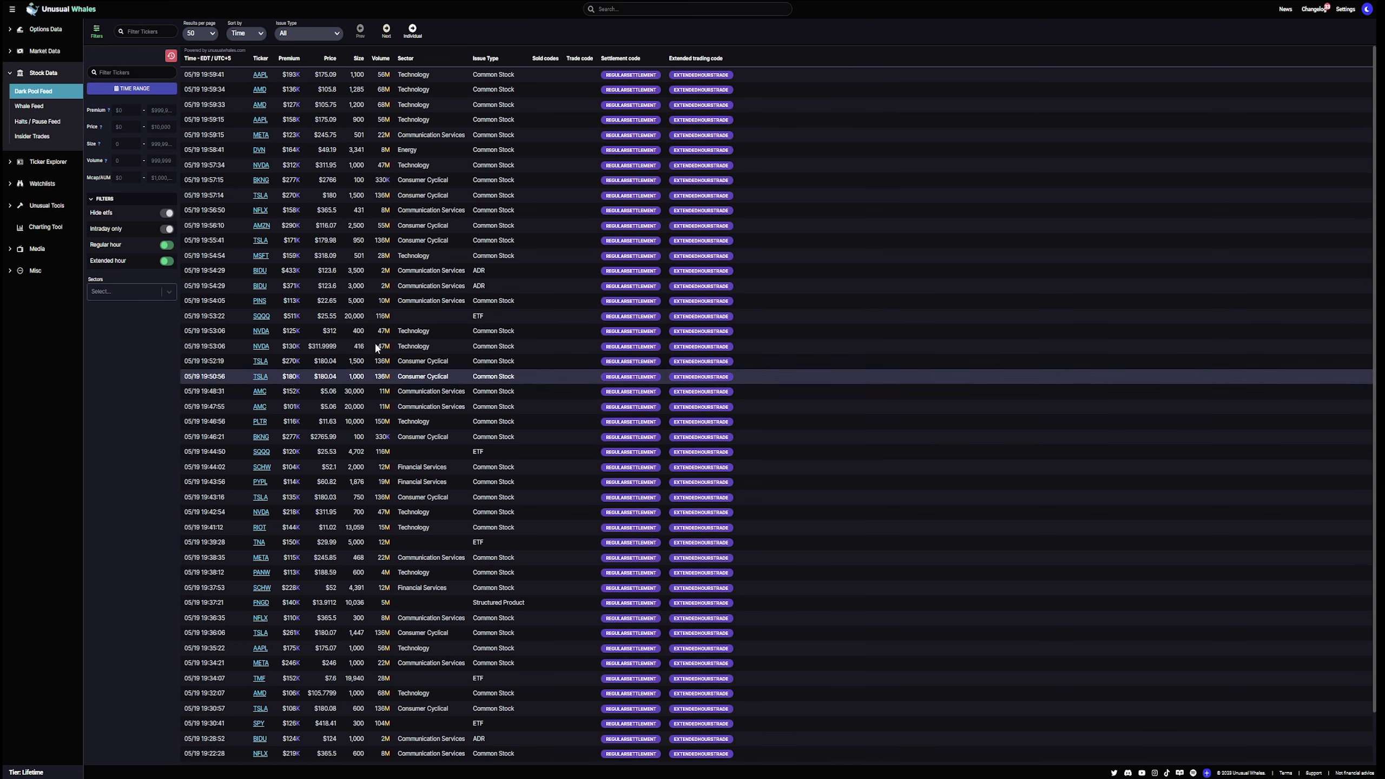
click(36, 110)
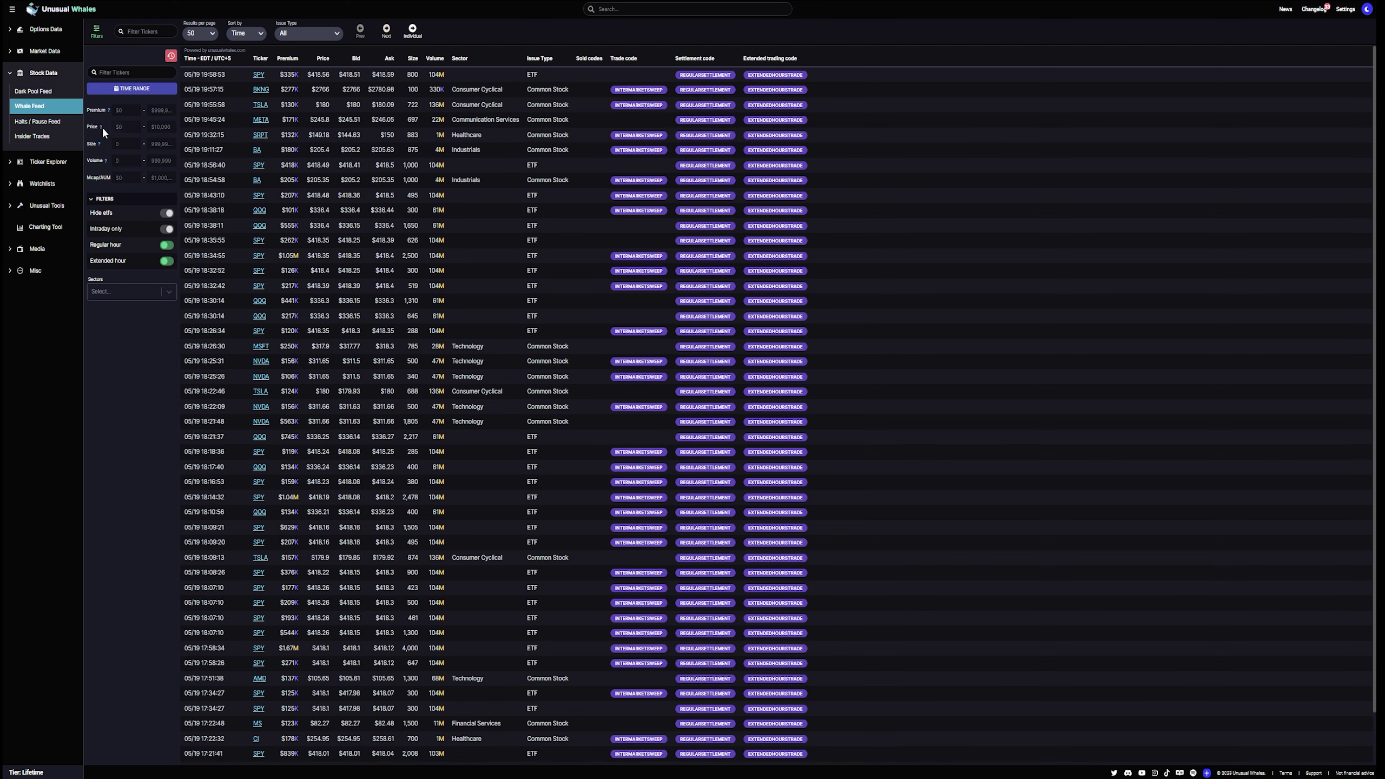
click(52, 123)
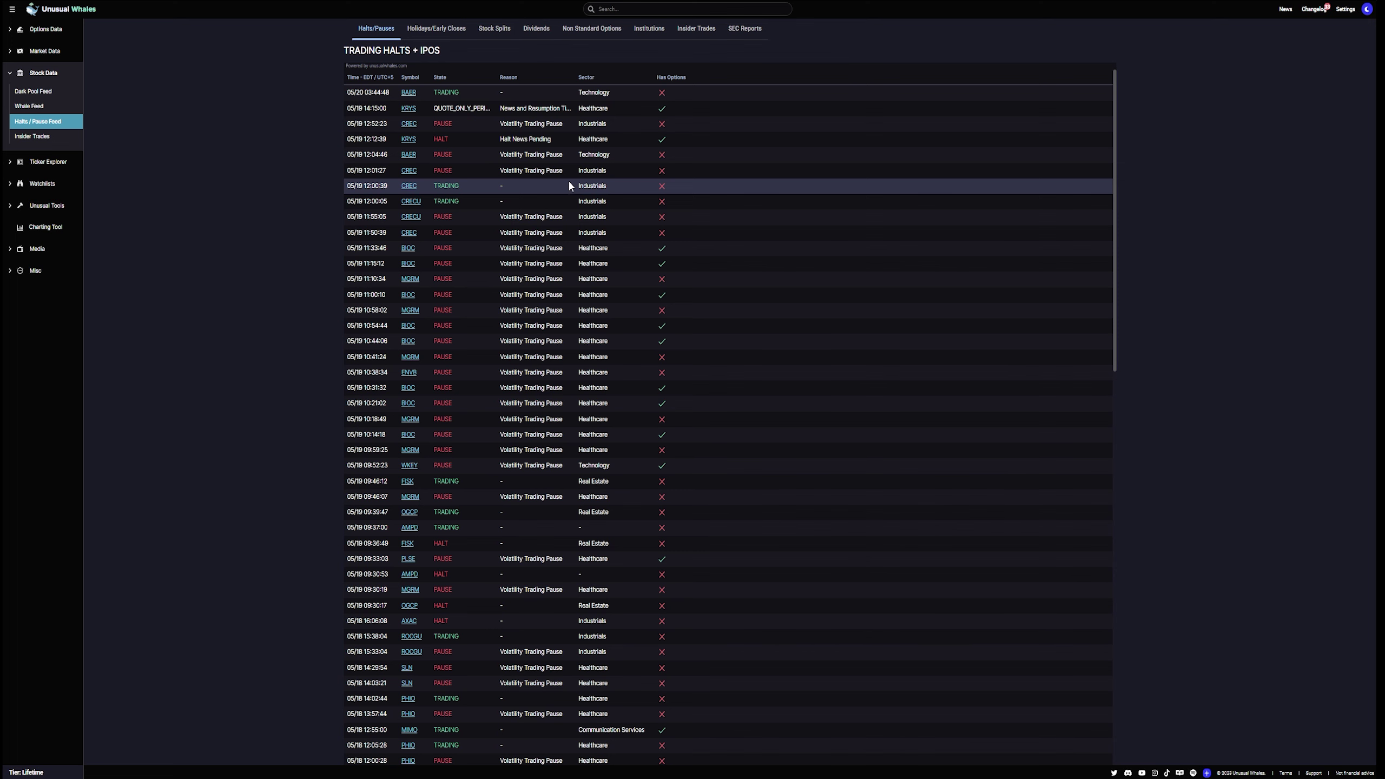
View the S&P 500 Insider Trades table, then expand Ticker Explorer
click(45, 139)
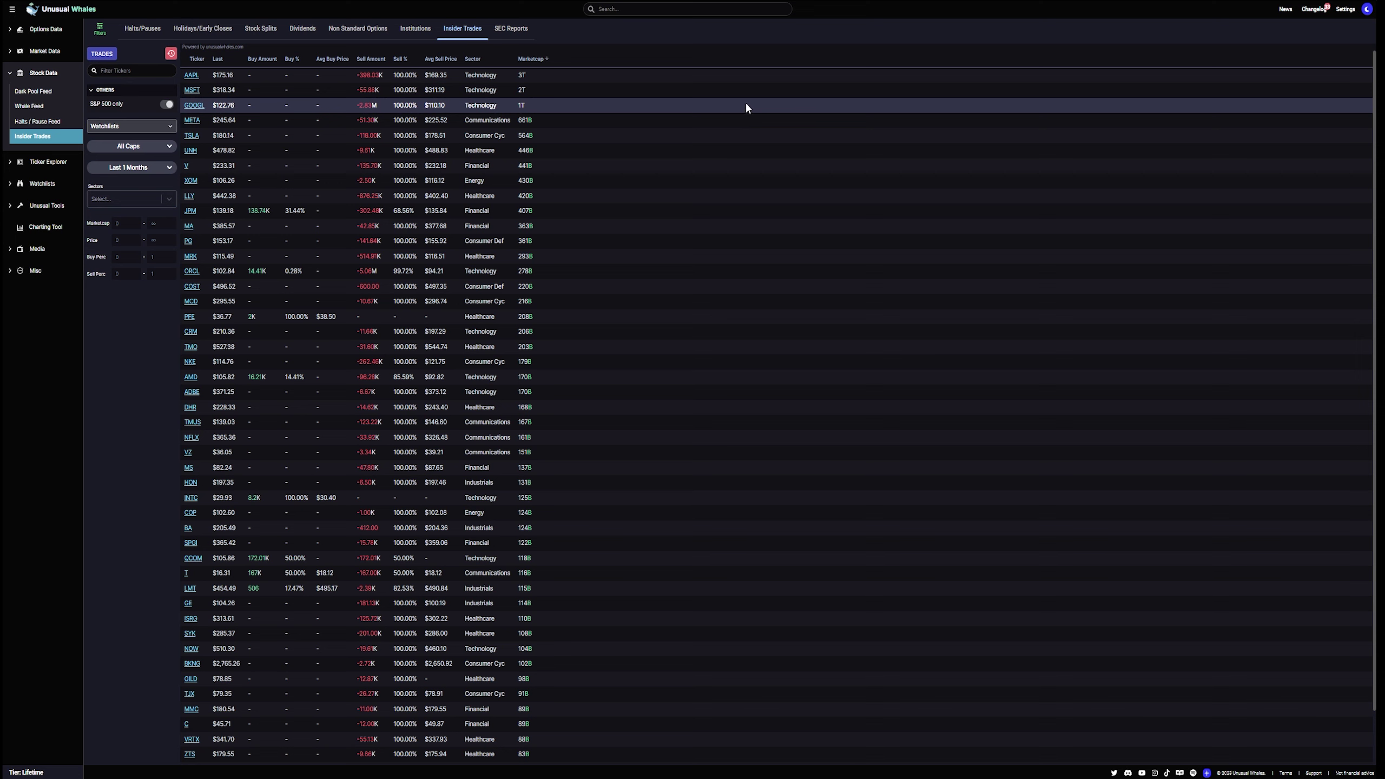
click(16, 164)
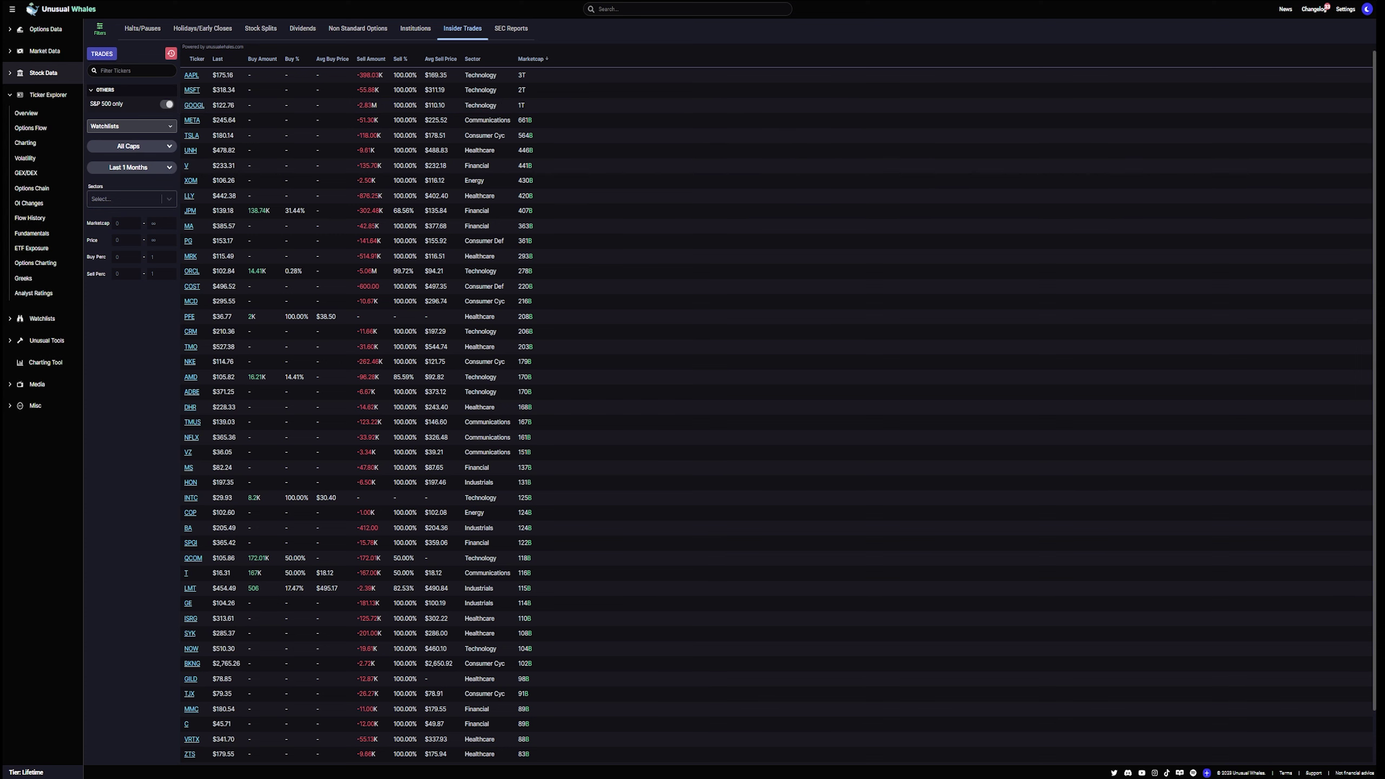
Open ZIM's price chart and browse its interval and Studies menus without changes
click(27, 114)
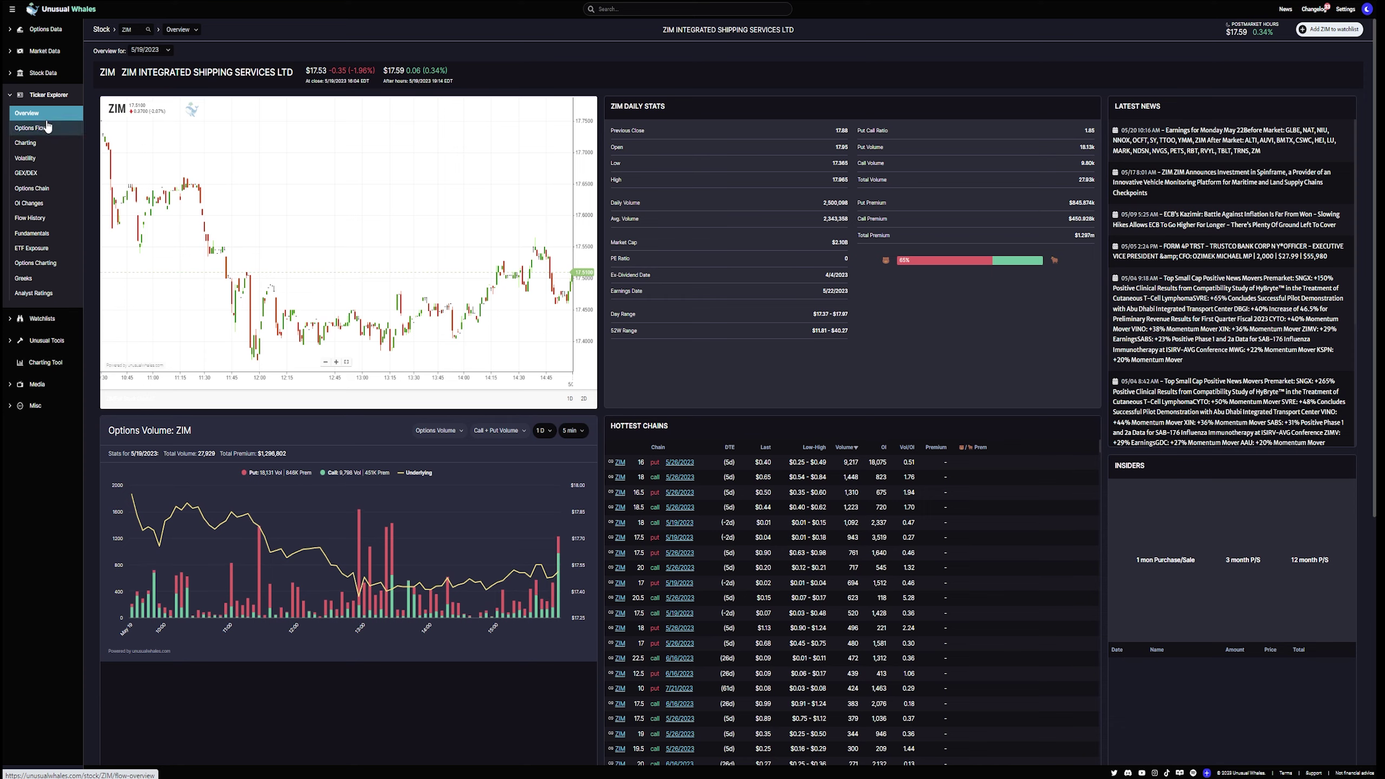
click(27, 143)
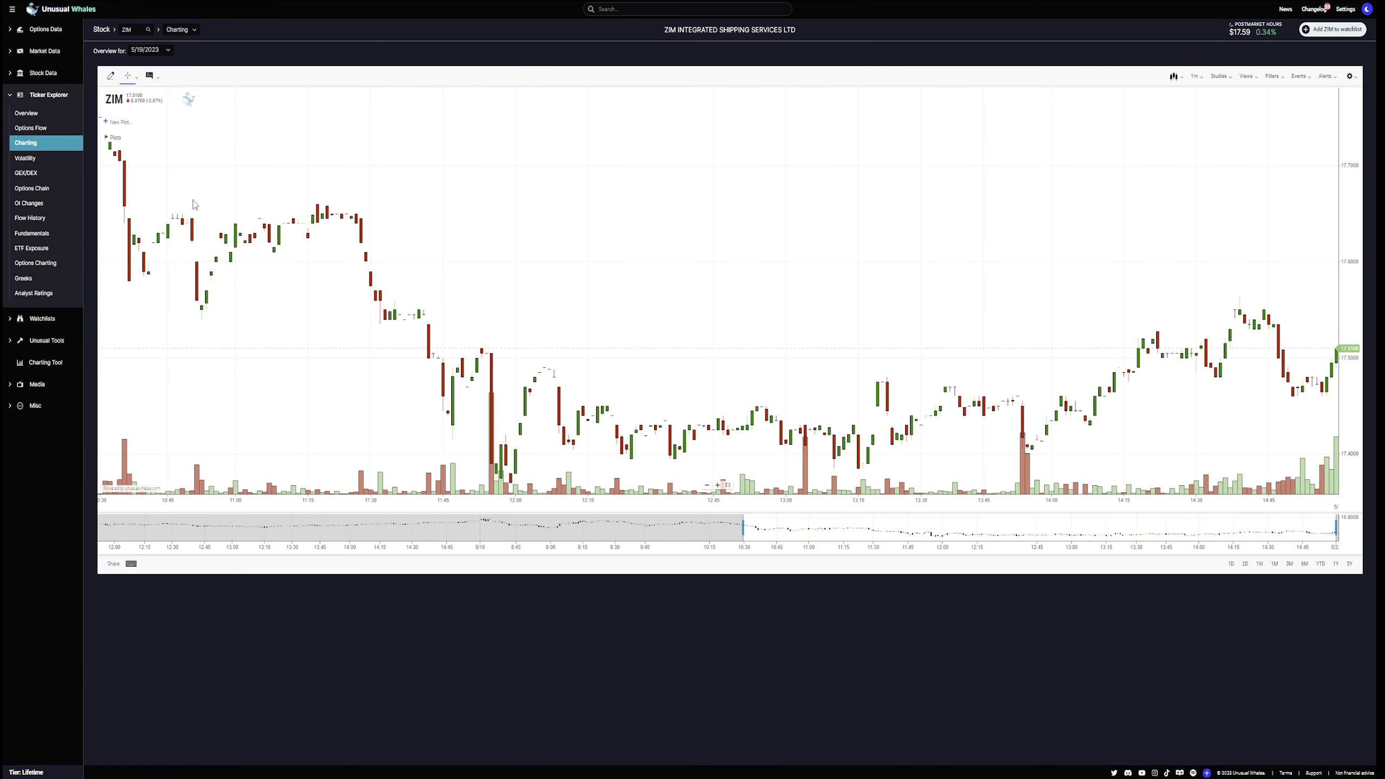
click(1195, 78)
click(1083, 55)
click(1232, 80)
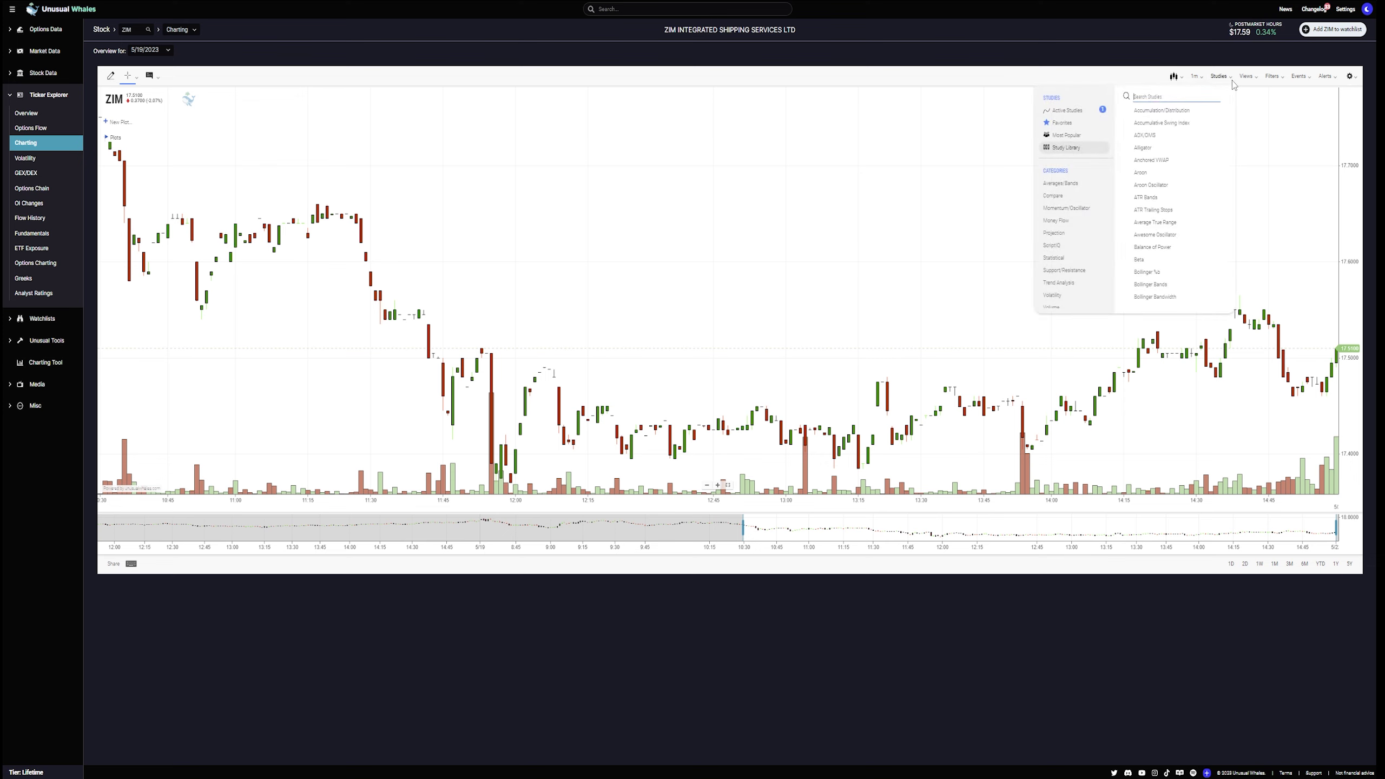
click(1194, 79)
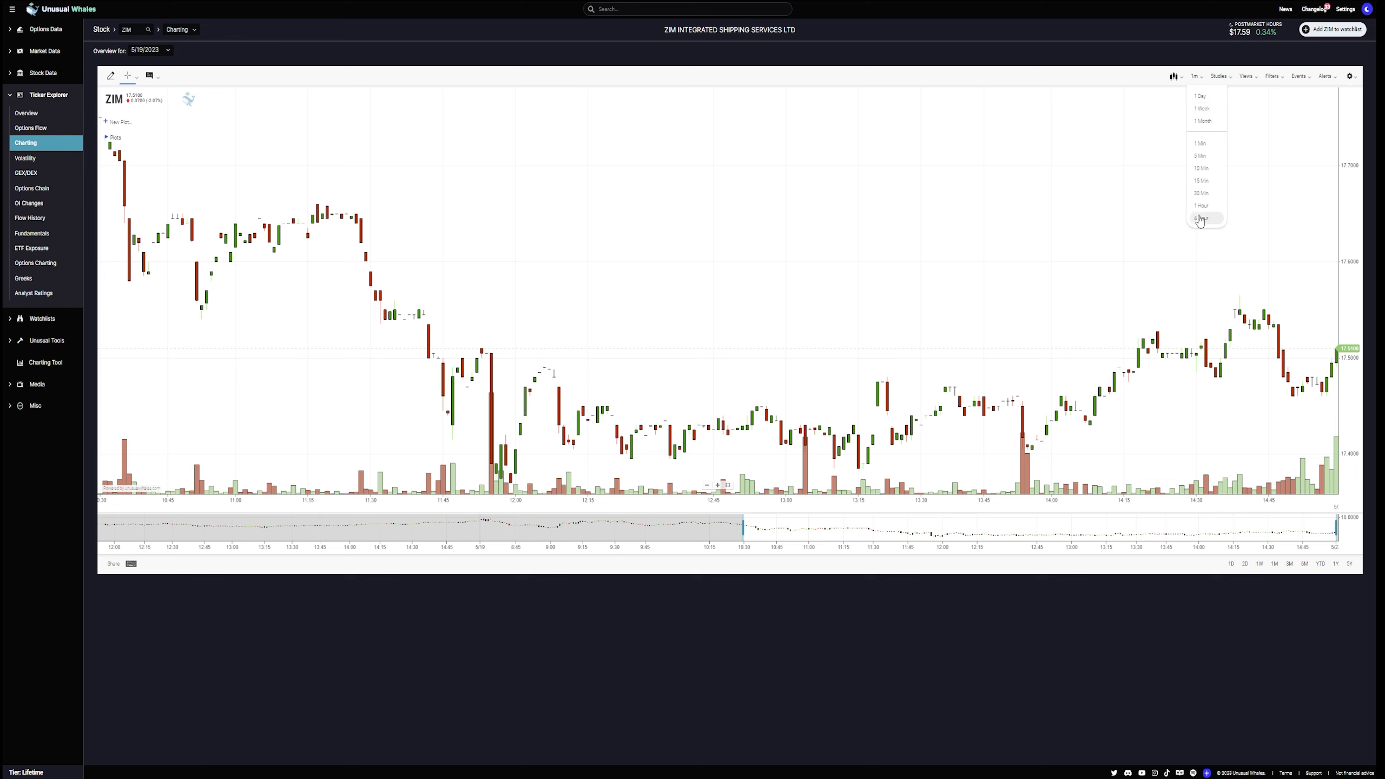
Switch ZIM's chart type from candles to Bar, then open ZIM's Volatility page
click(1176, 77)
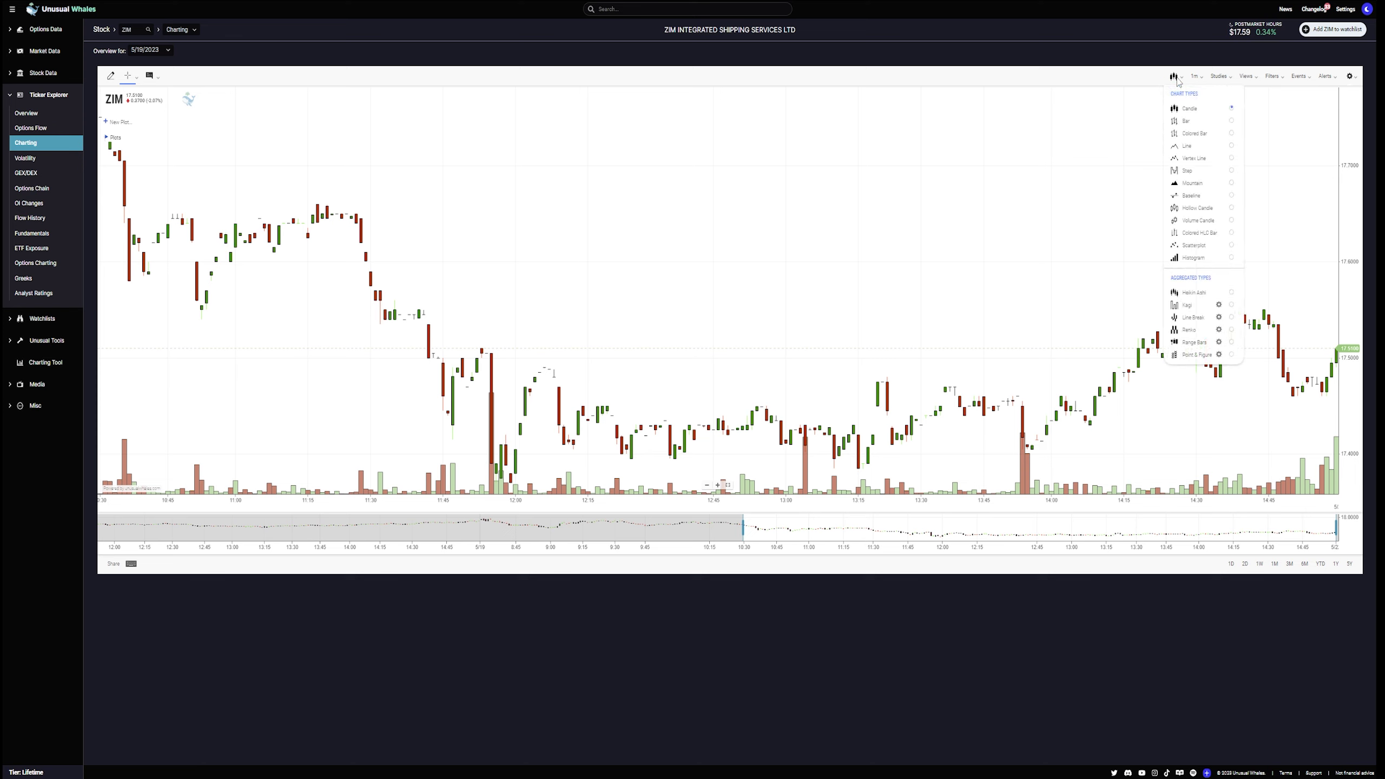
click(1203, 121)
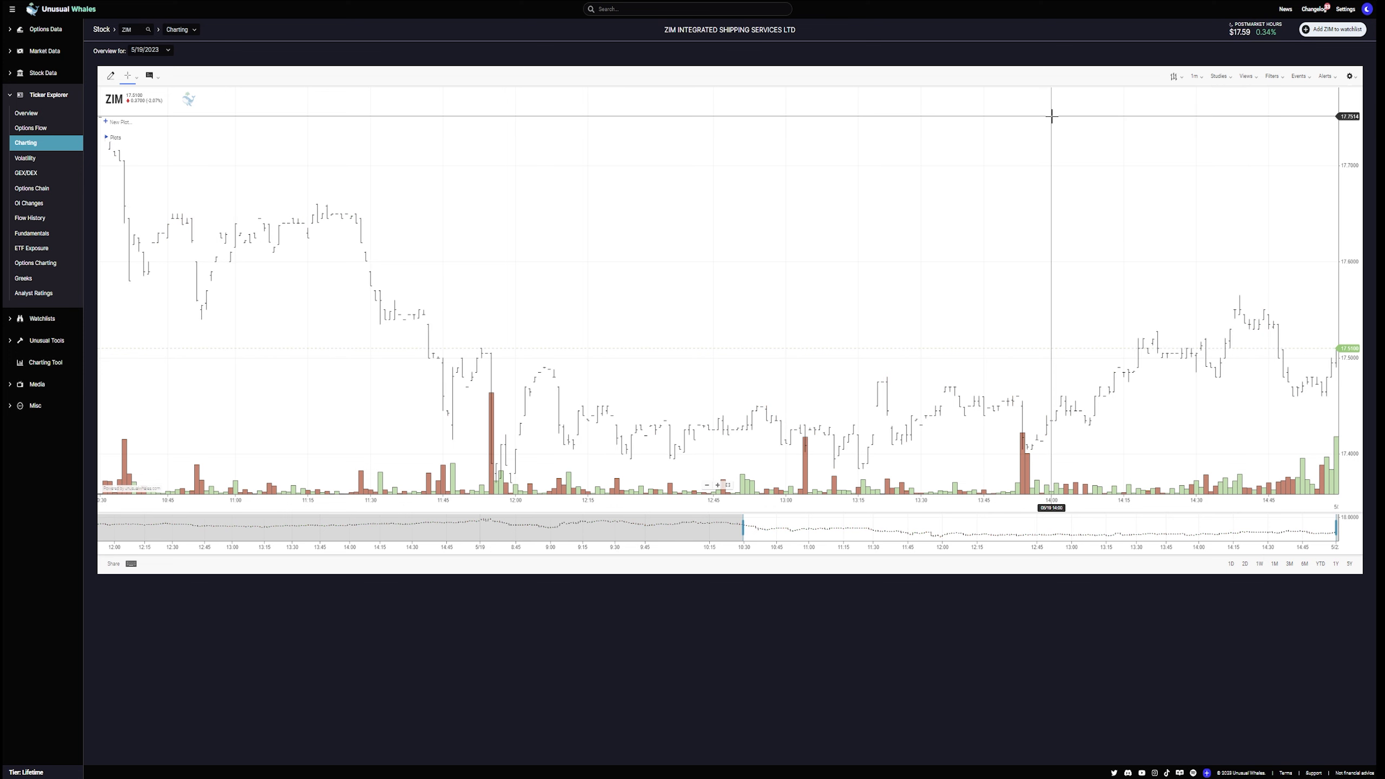
click(1180, 79)
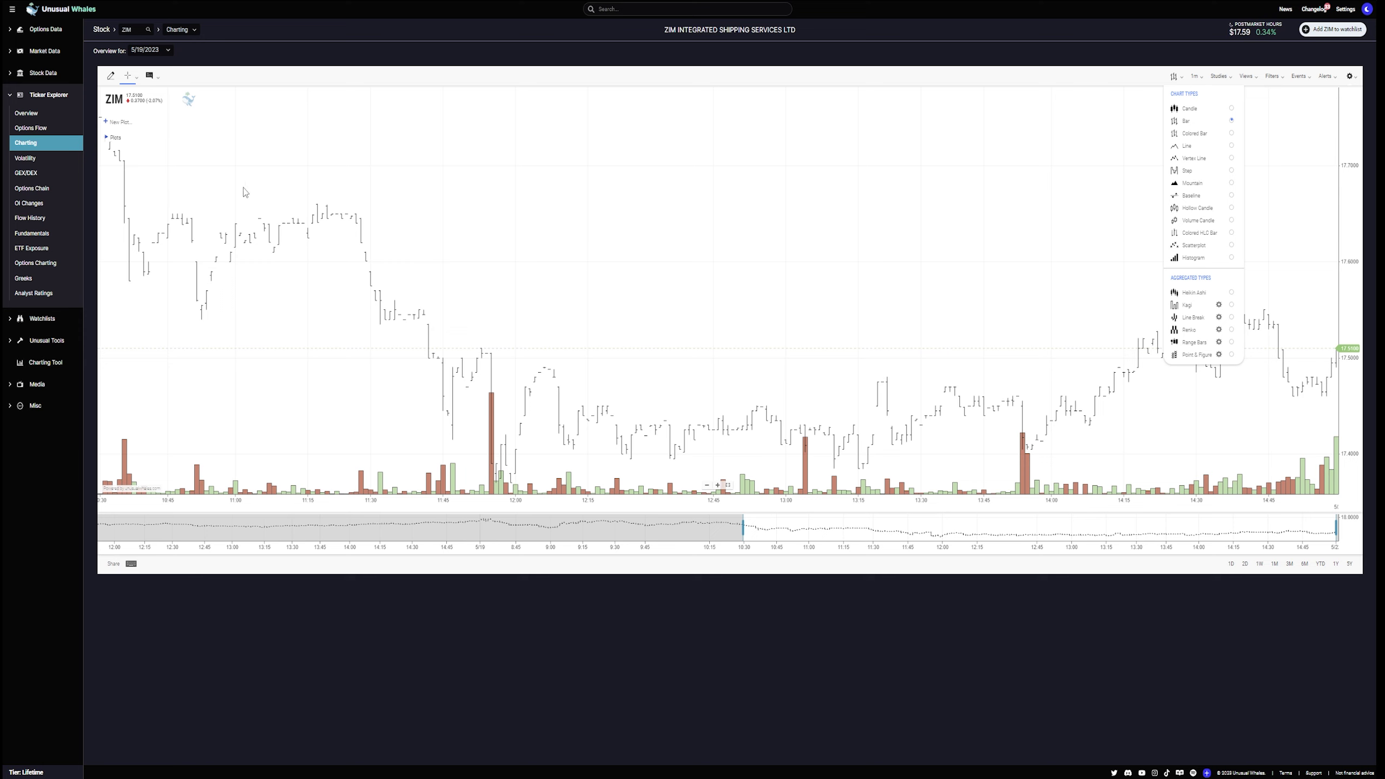
click(45, 157)
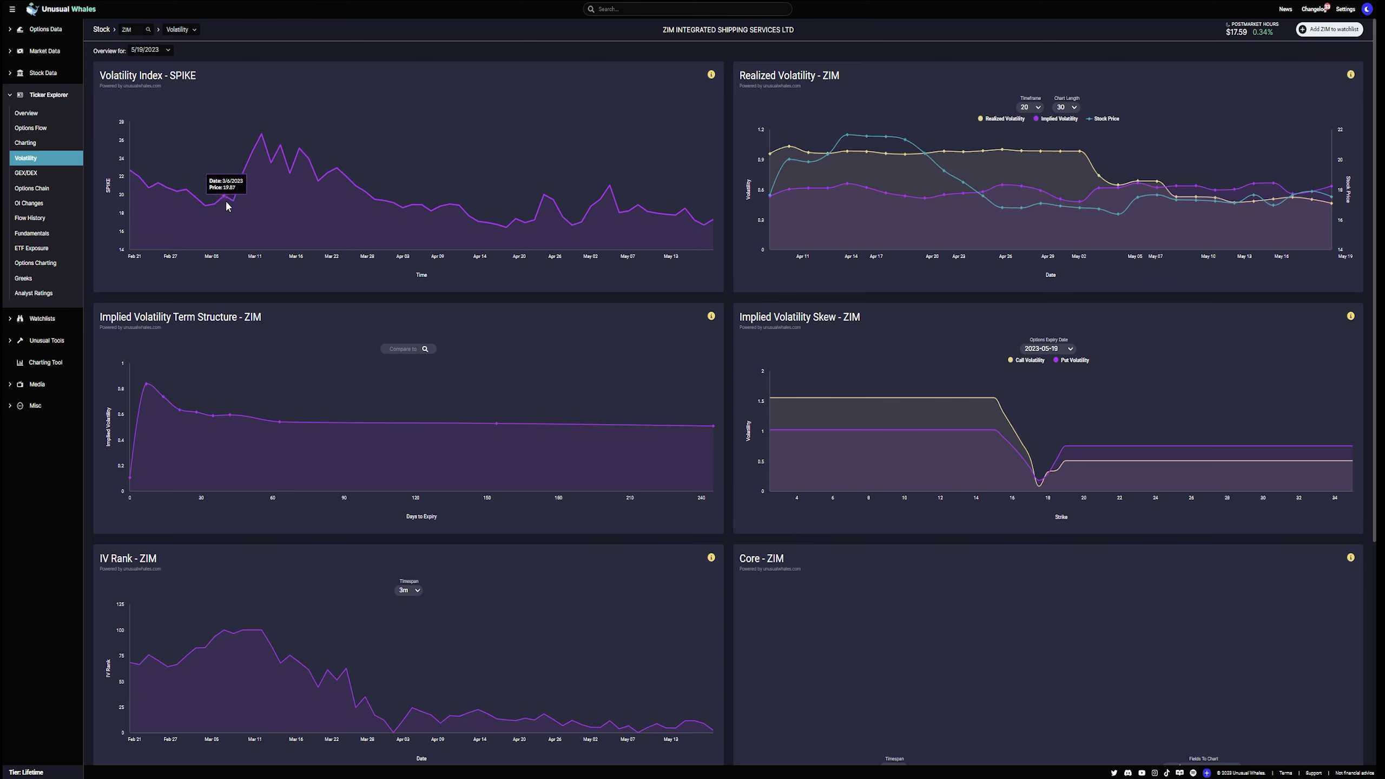
Open ZIM's GEX/DEX page with daily gamma exposure charts and tables by date, strike and expiry
click(60, 173)
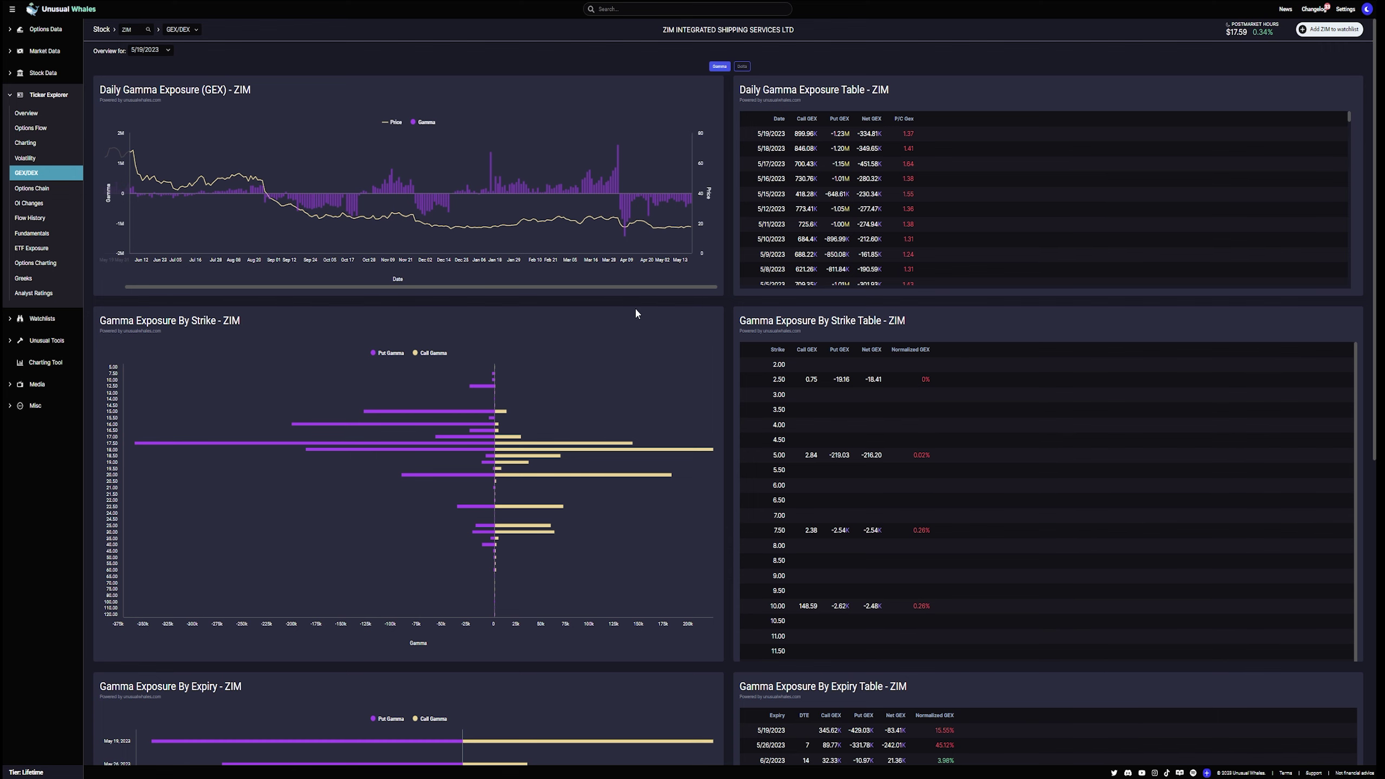
Step through ZIM's Options Chain and OI Changes, ending on Flow History with P/C ratio 1.85
click(31, 187)
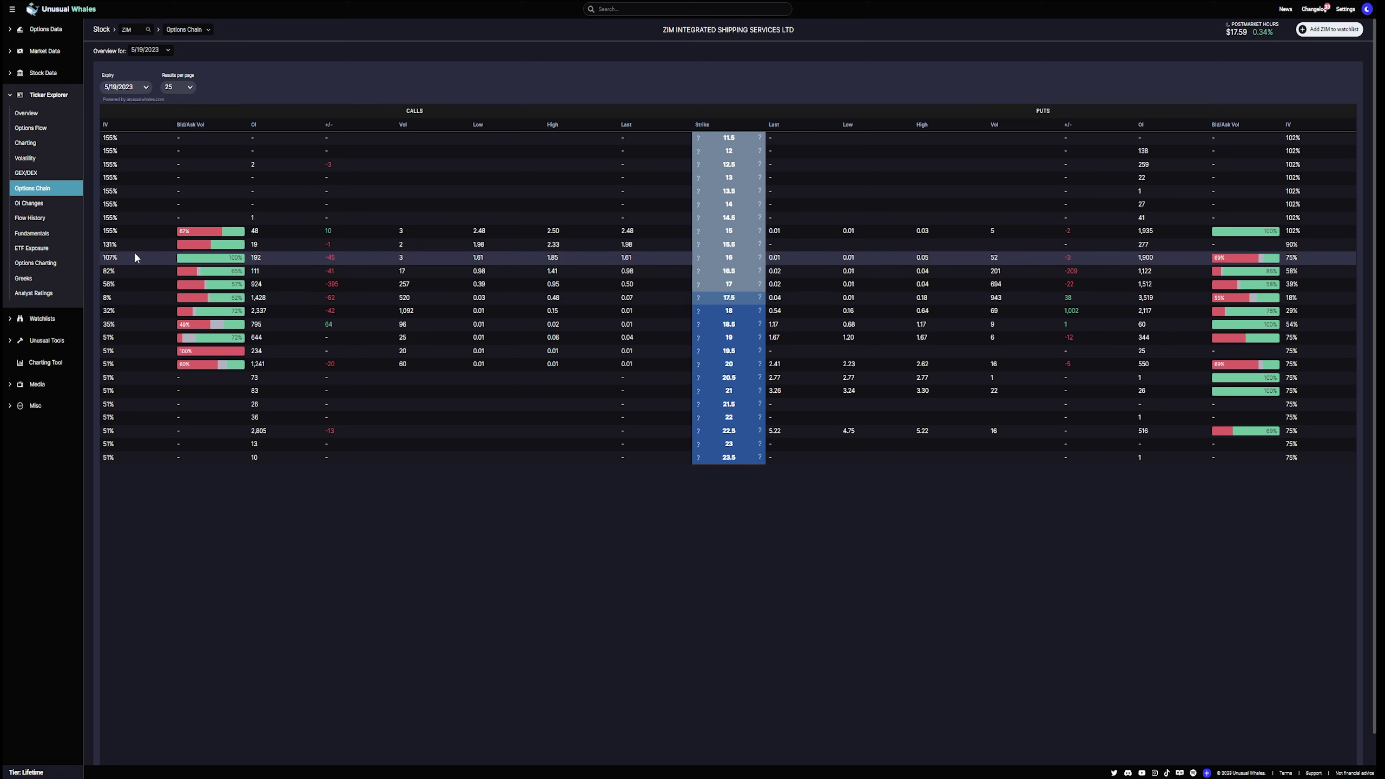
click(34, 206)
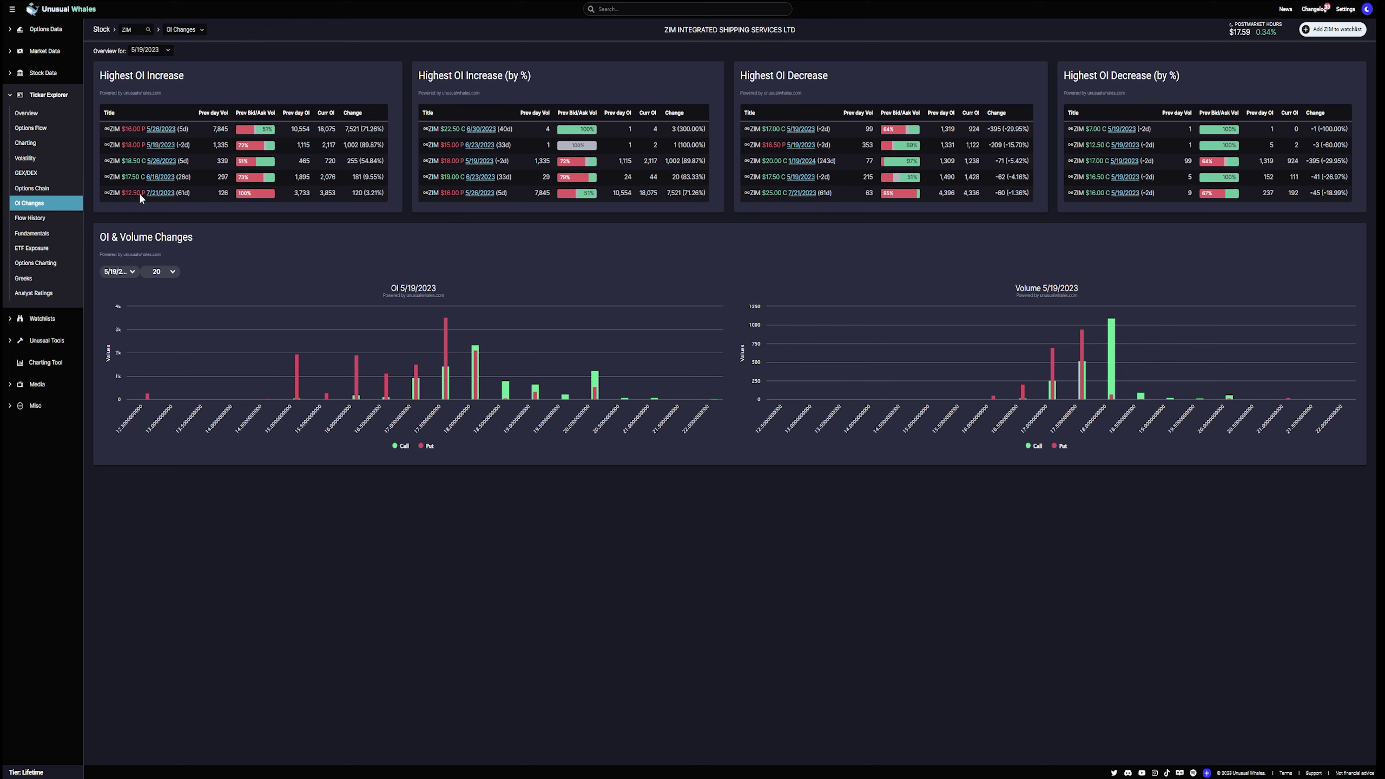
click(41, 218)
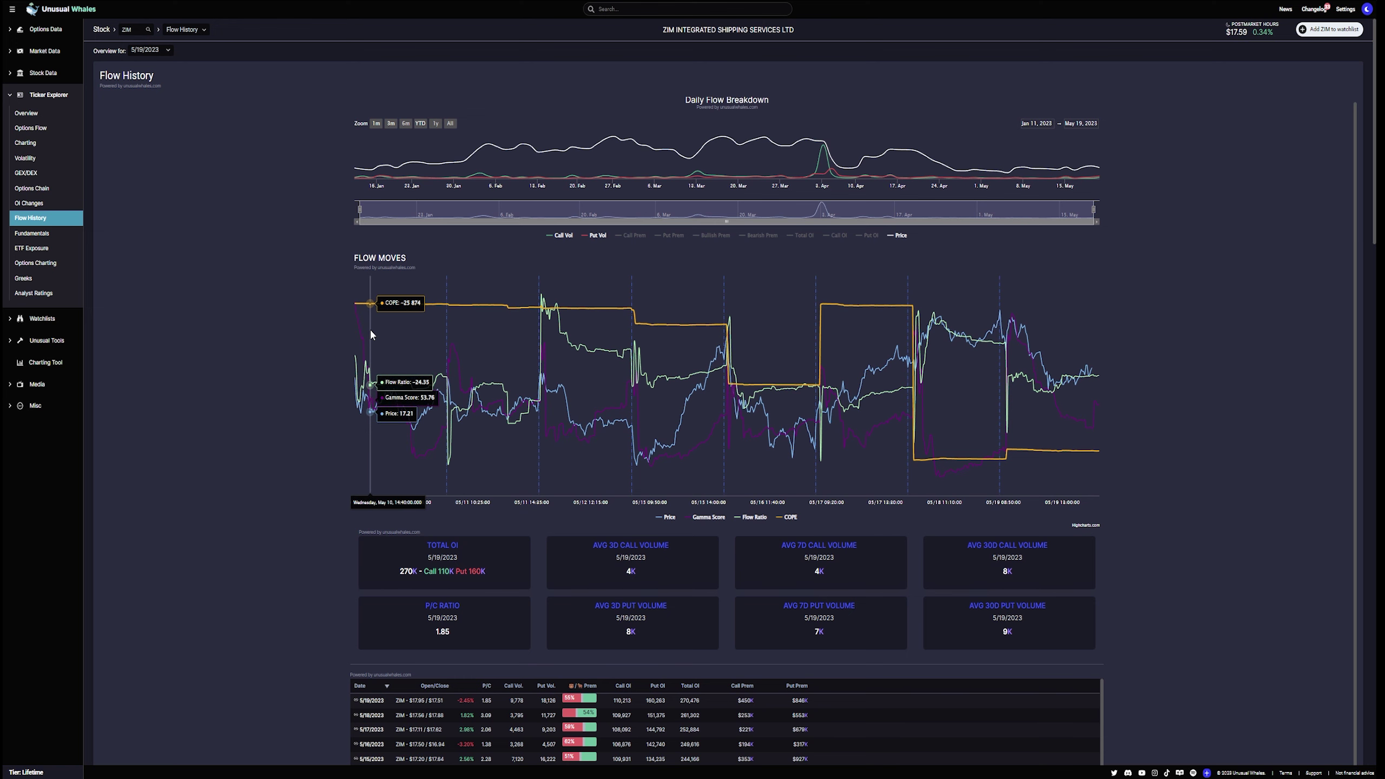
Open ZIM's Fundamentals page showing daily stats, options volume, hottest chains and latest news
click(59, 239)
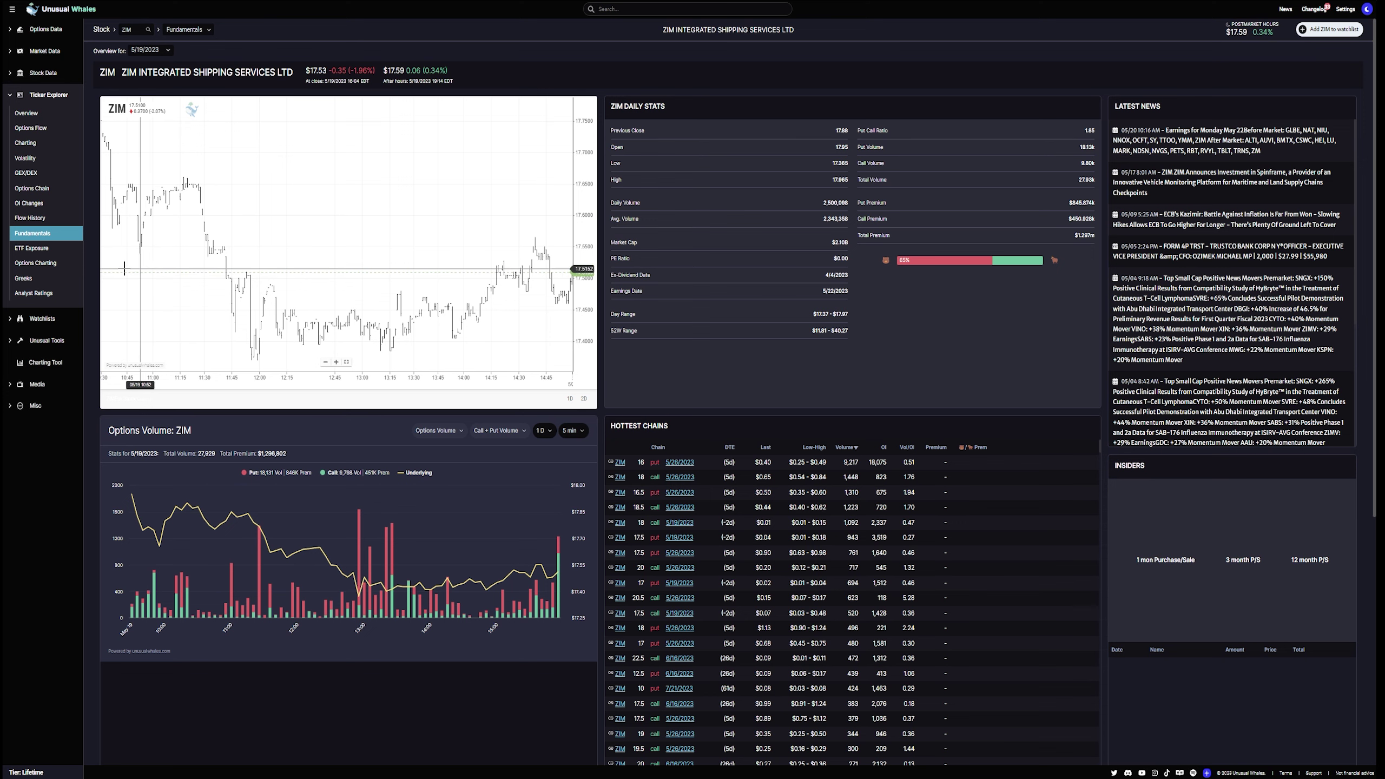
View ZIM's ETF Exposure, then open Options Charting with its volume options grid
click(32, 254)
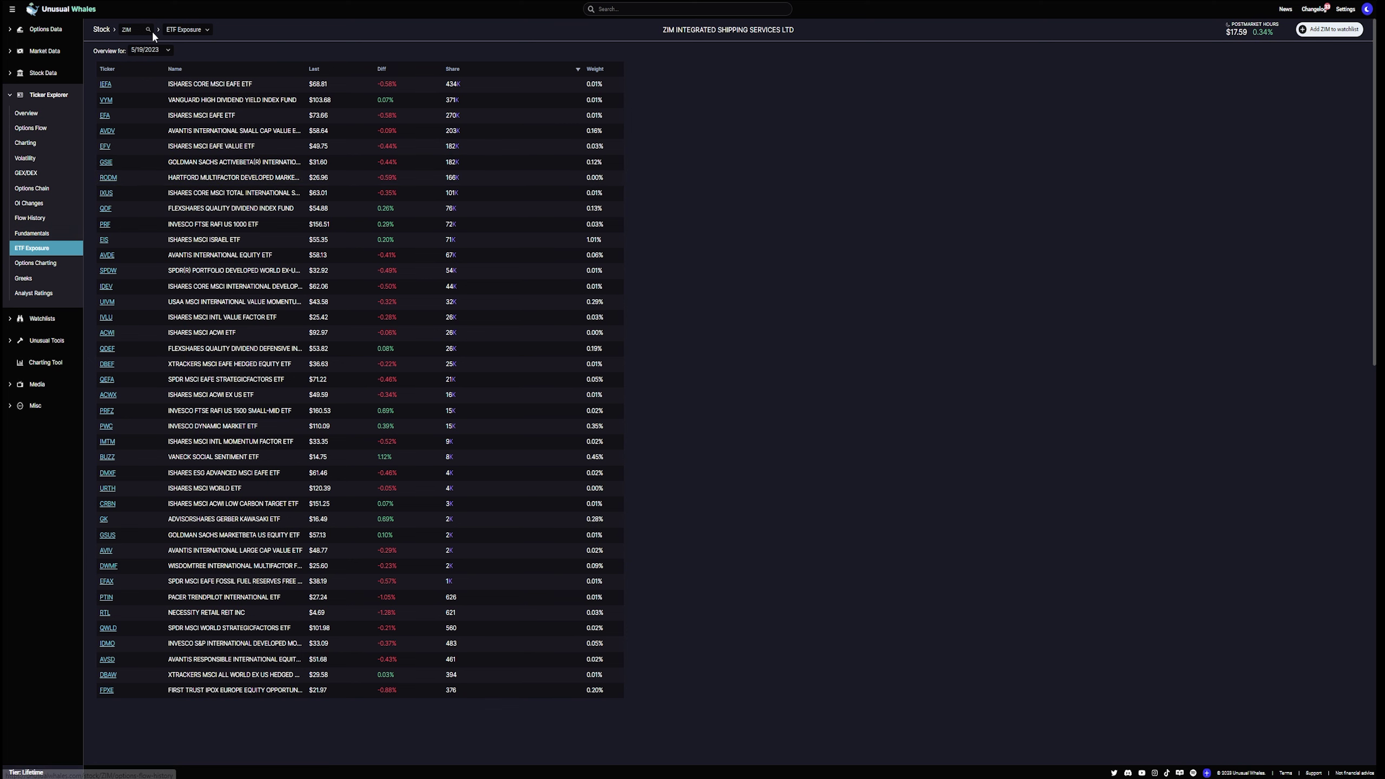
click(195, 30)
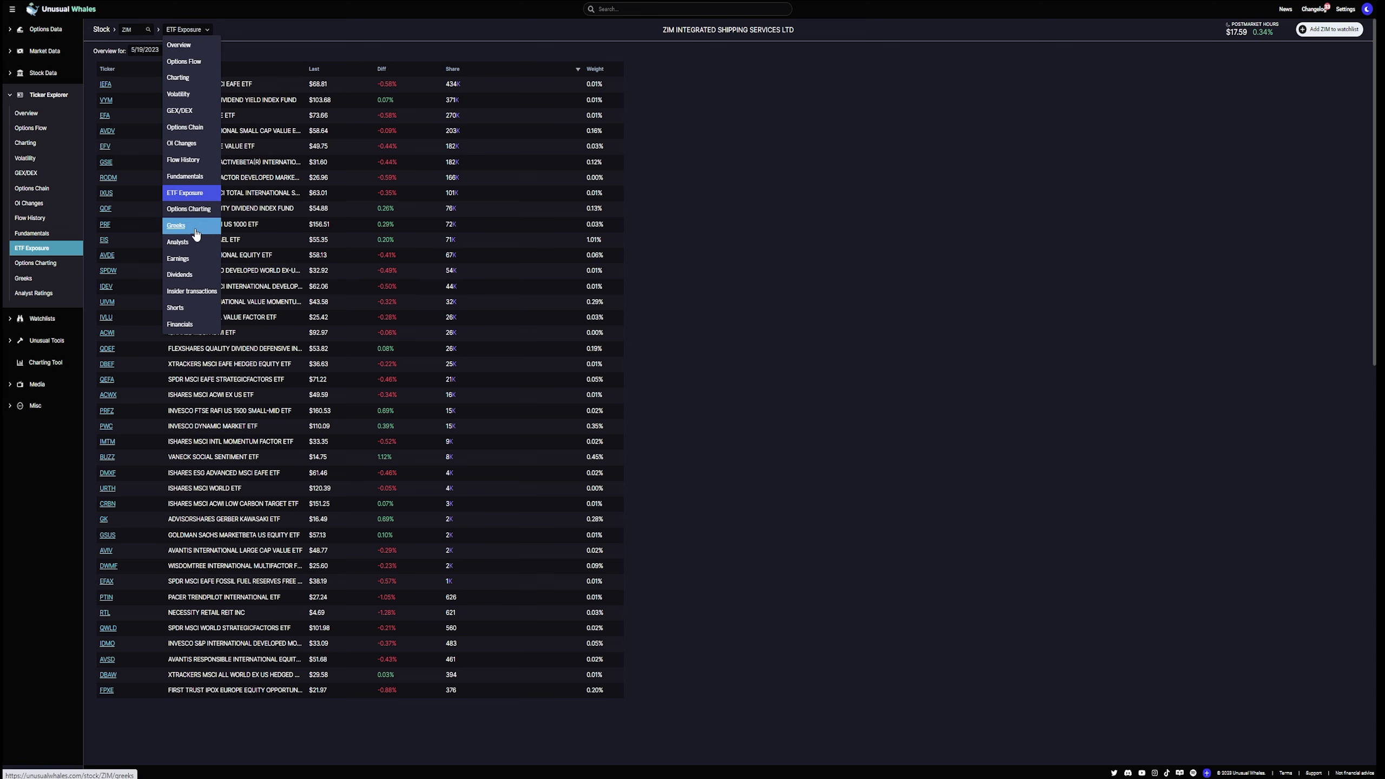
click(209, 30)
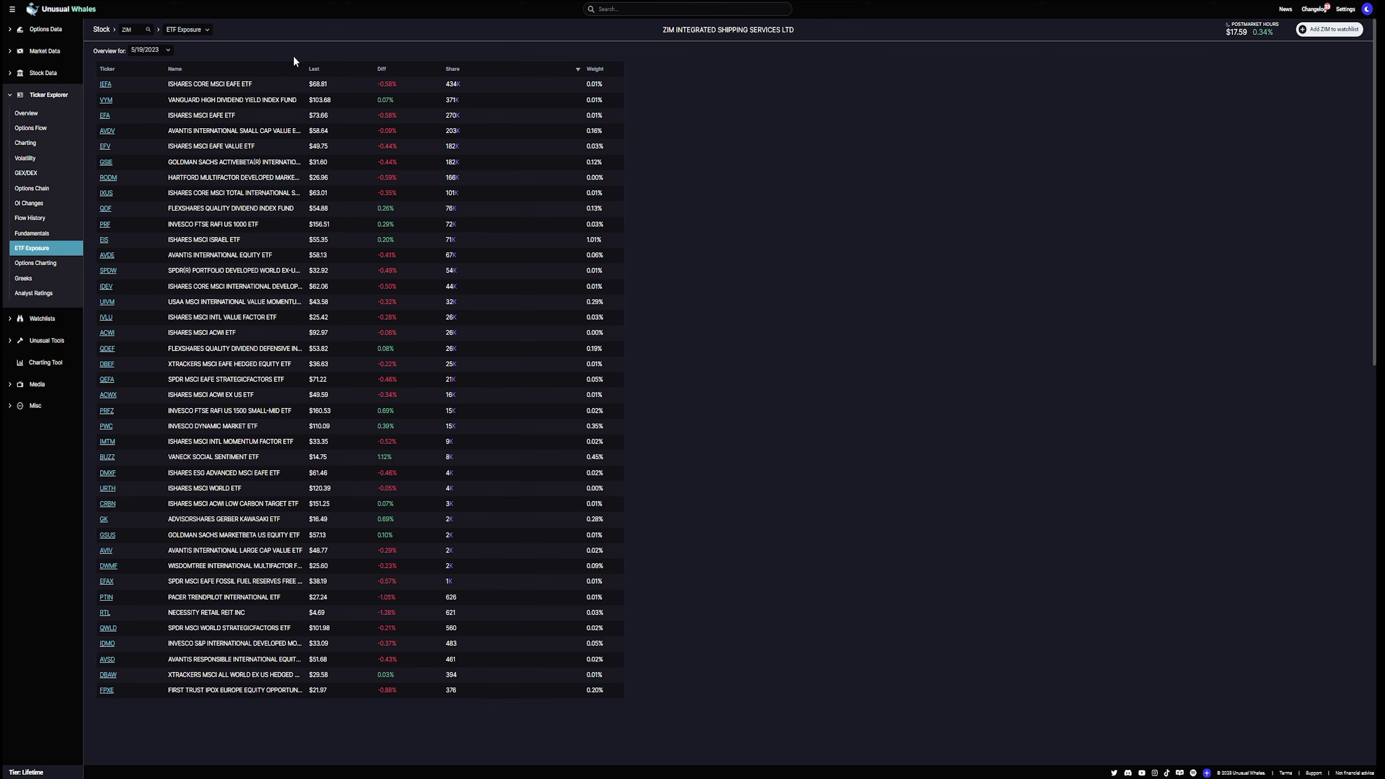
click(29, 267)
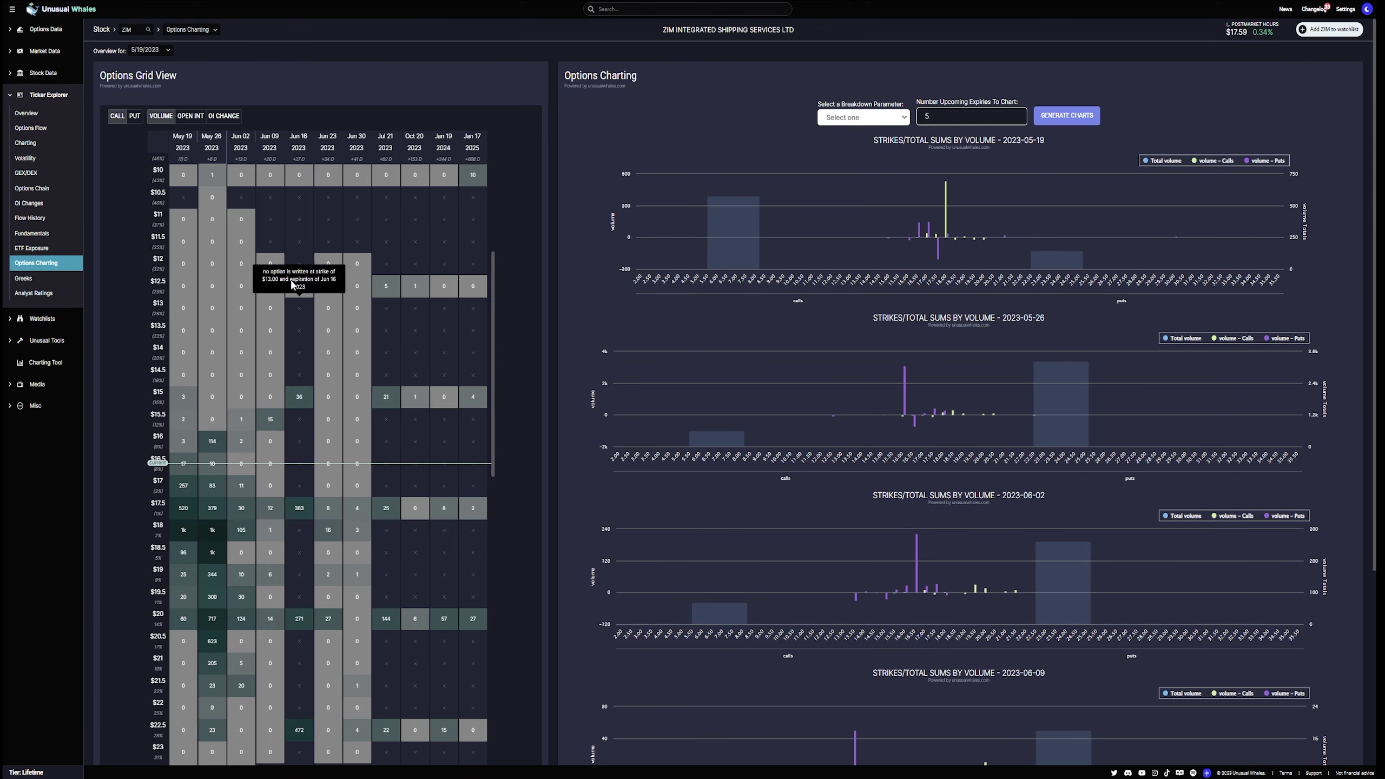
Open ZIM's Greeks page with Delta, Theta and IV distributions and Max Pain at 18
scroll(191, 305, up, 3)
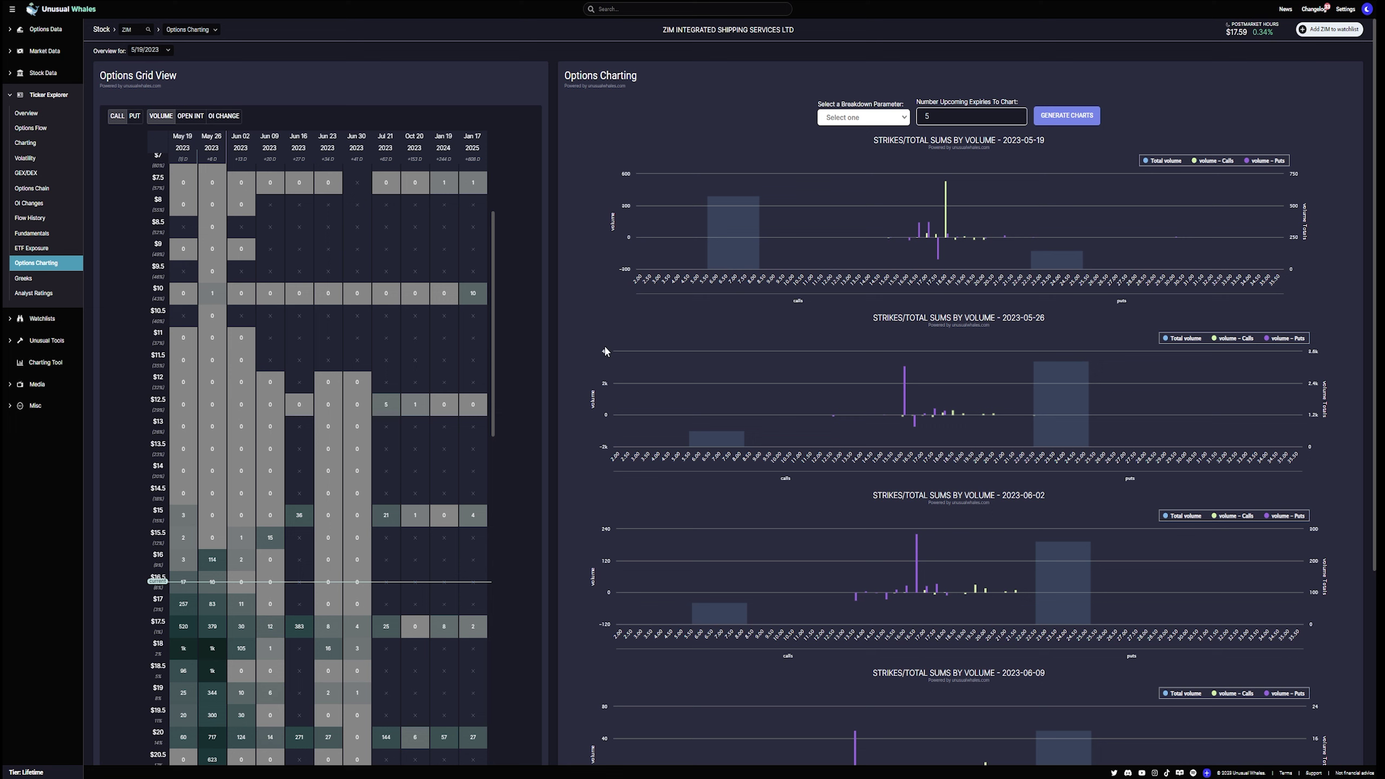
scroll(750, 287, down, 3)
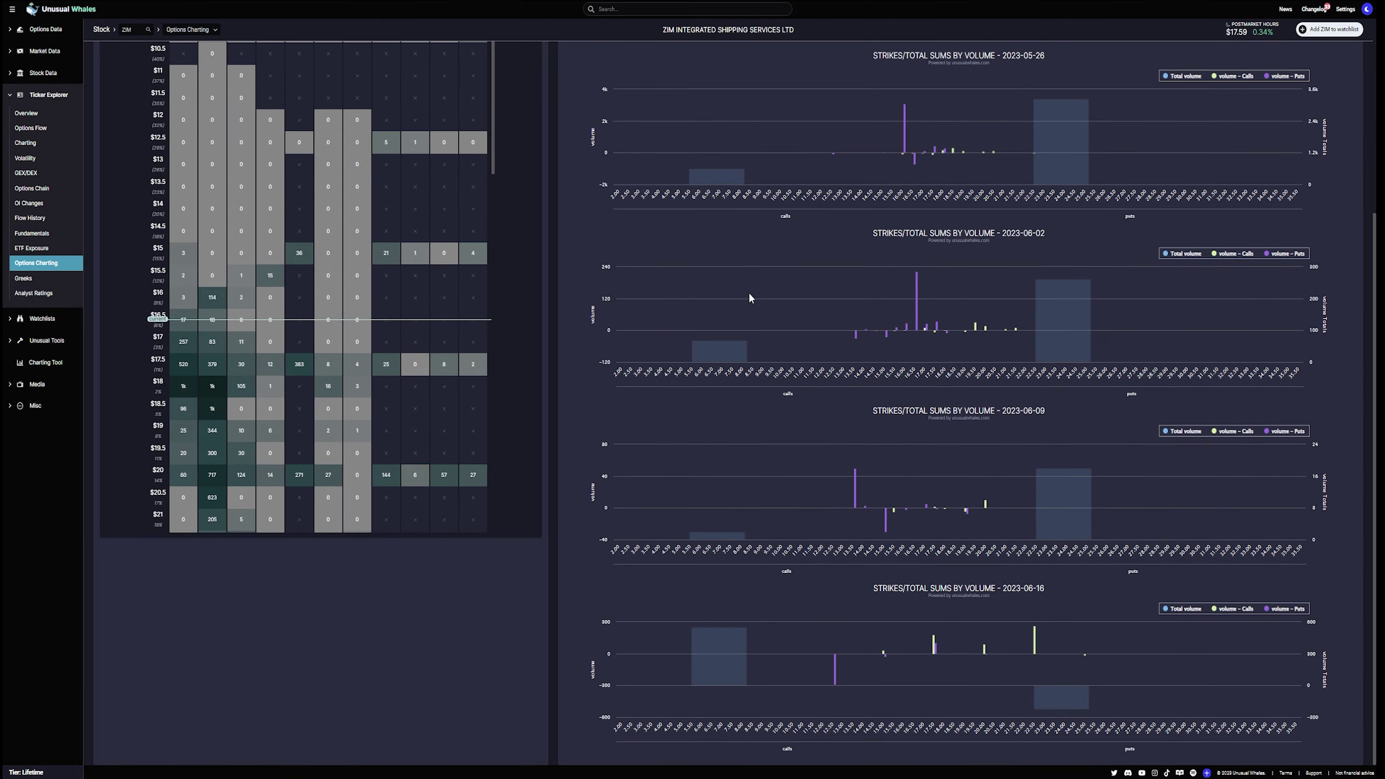
scroll(749, 292, up, 3)
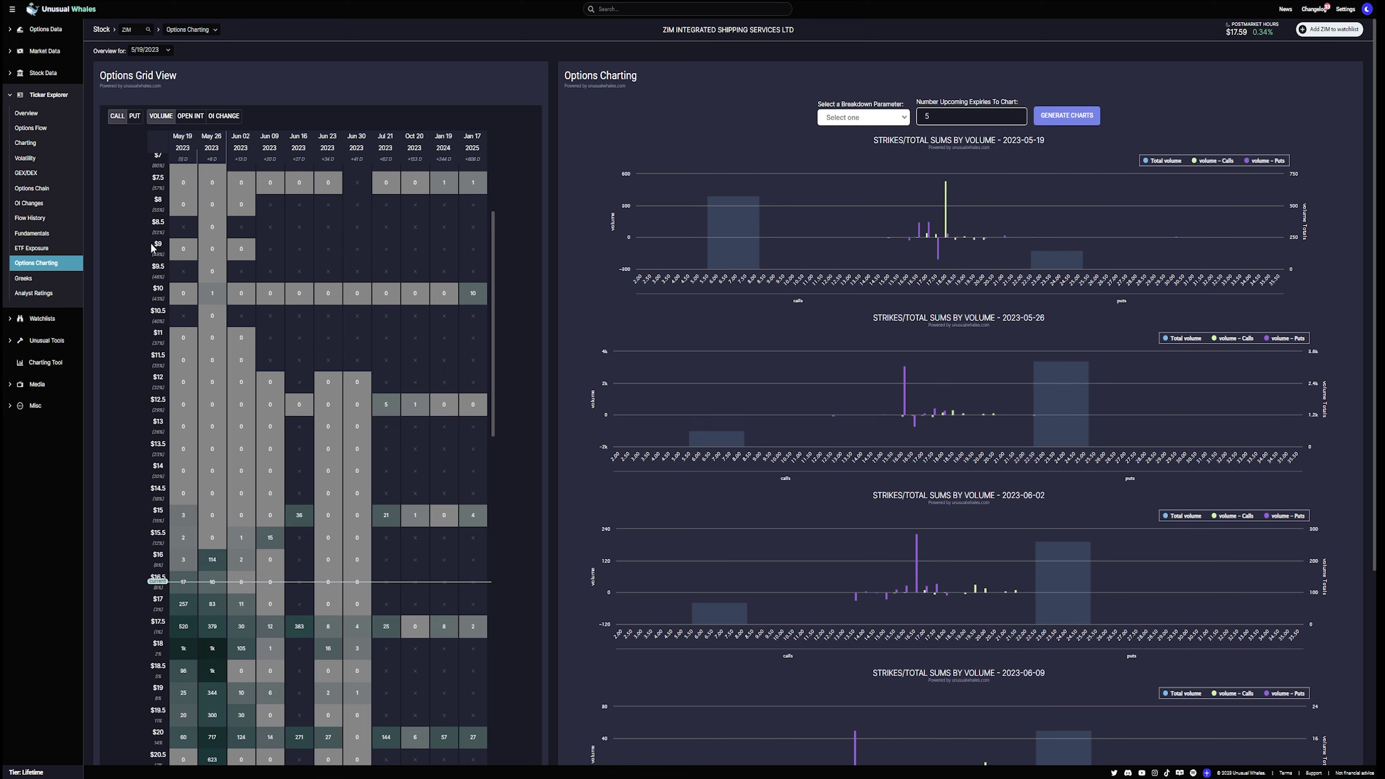
click(28, 283)
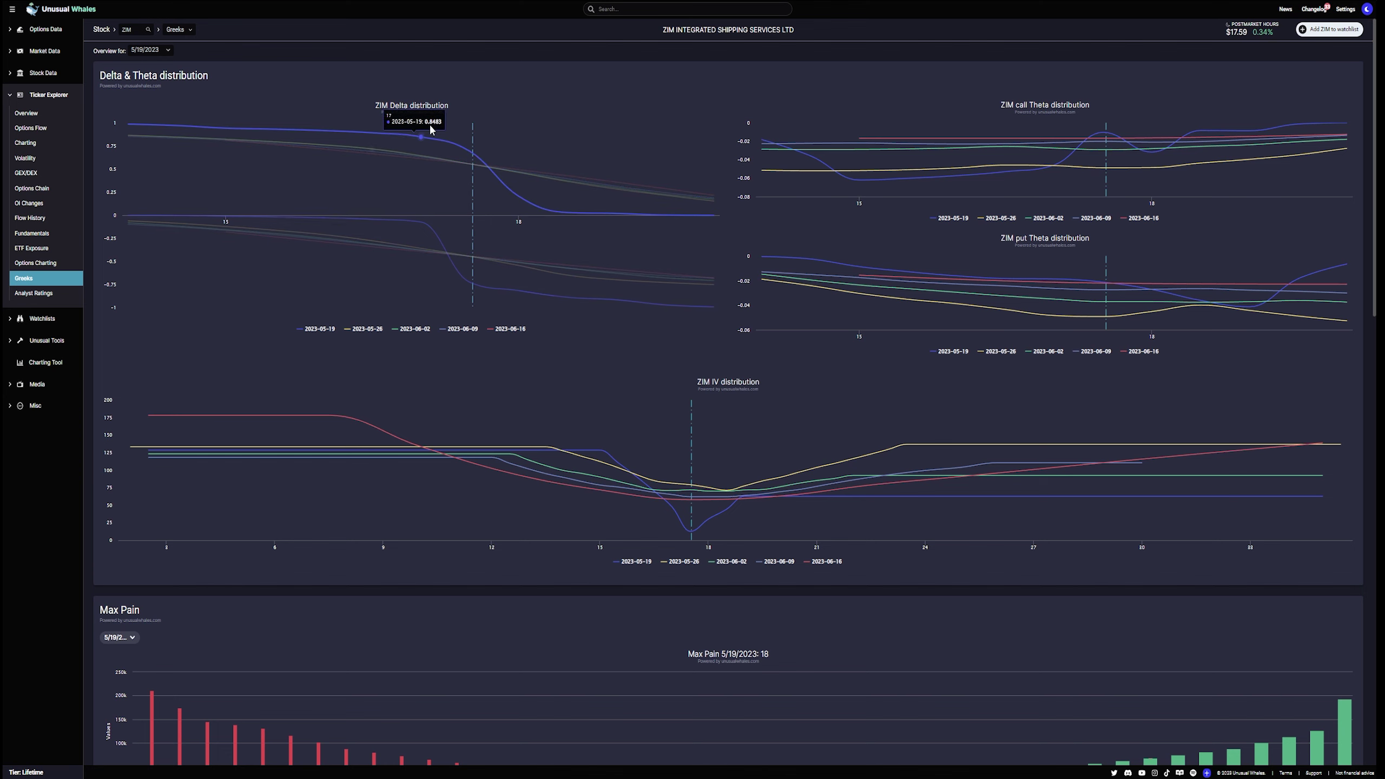
Scroll down ZIM's Greeks page to the Greek Flow put and call volume chart
scroll(851, 181, down, 3)
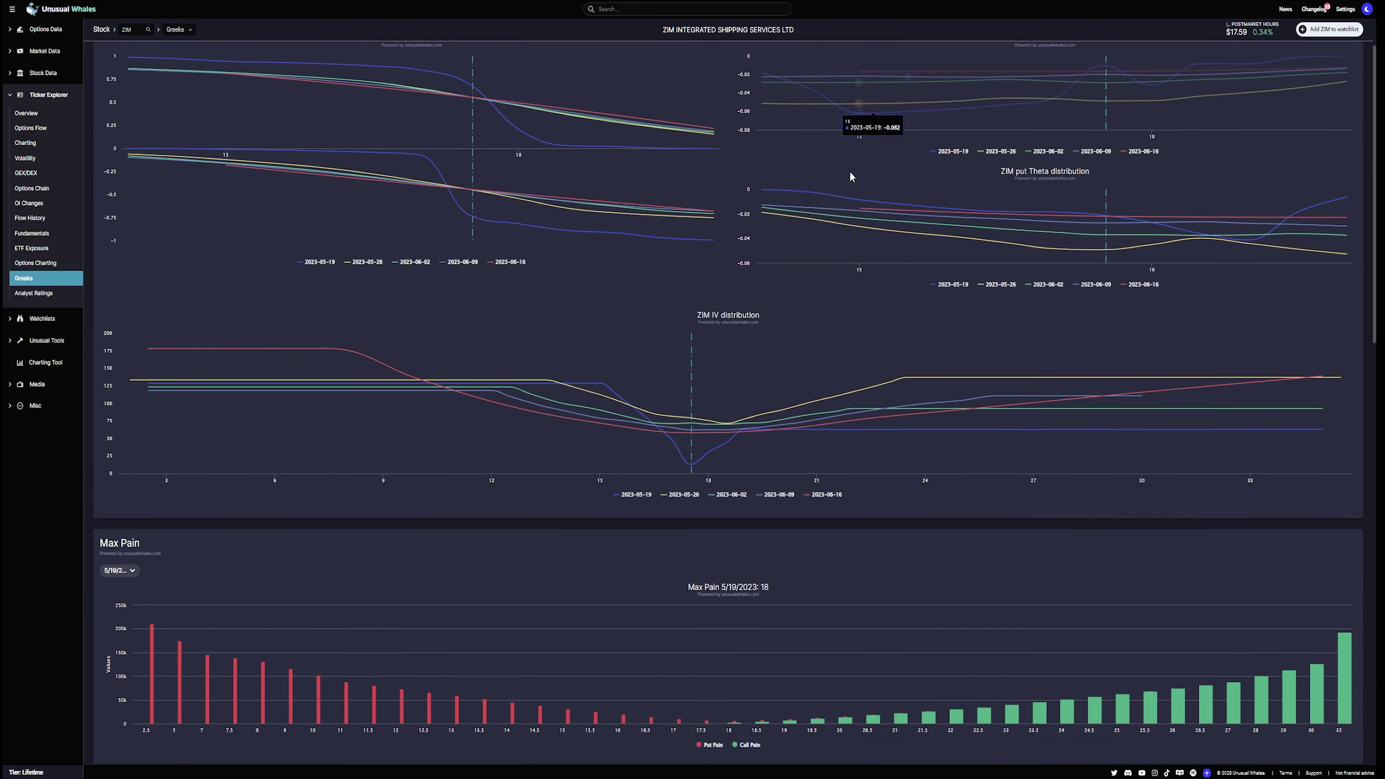
scroll(662, 388, down, 3)
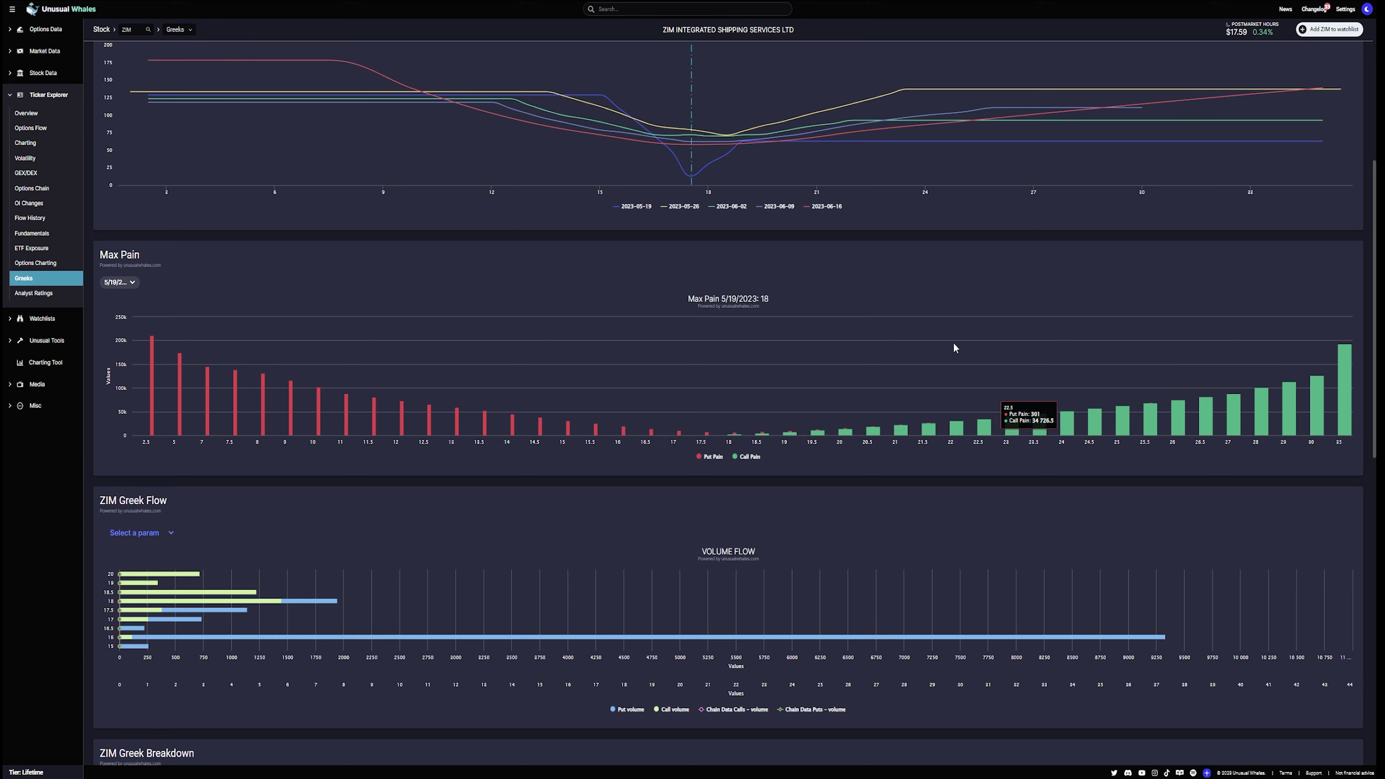
click(30, 294)
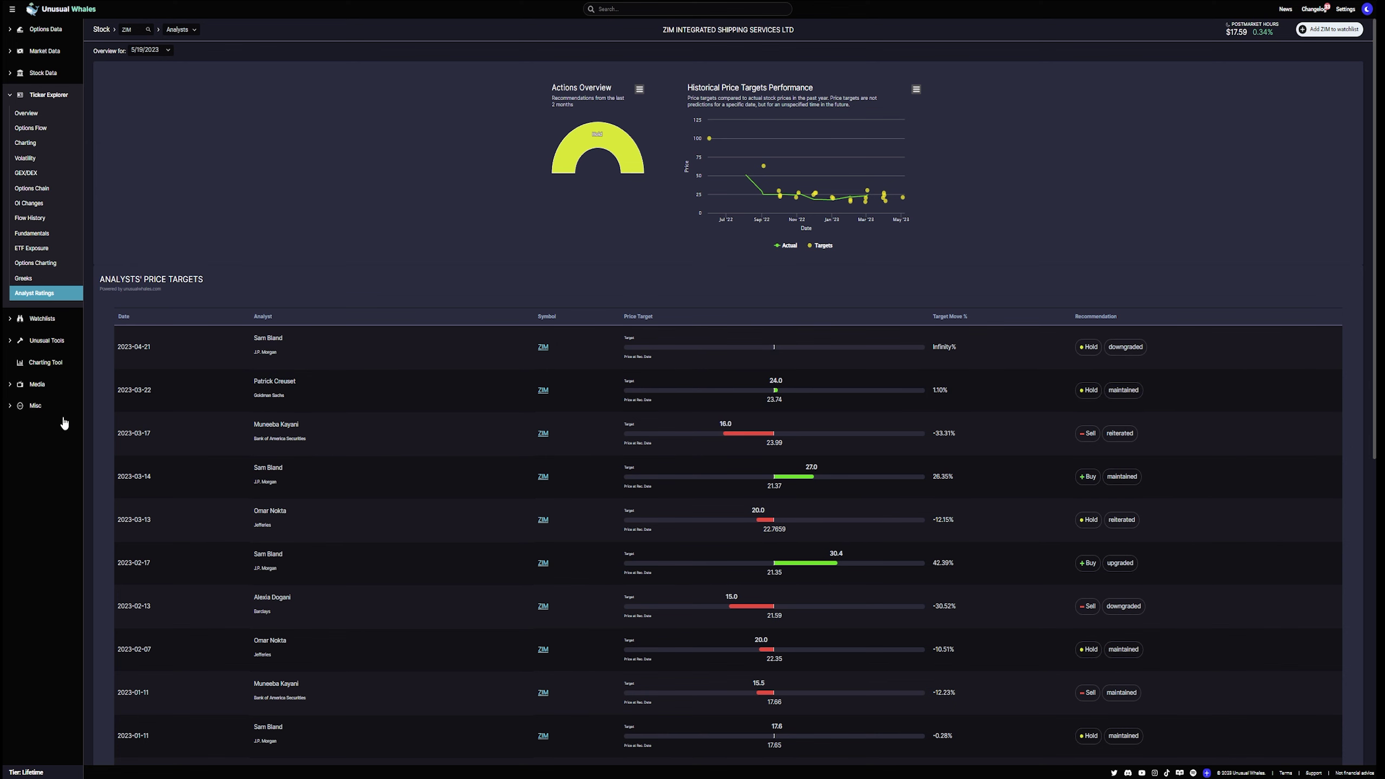
Show the Sector View watchlist of Cybersecurity stocks and expand the Unusual Tools list
click(18, 325)
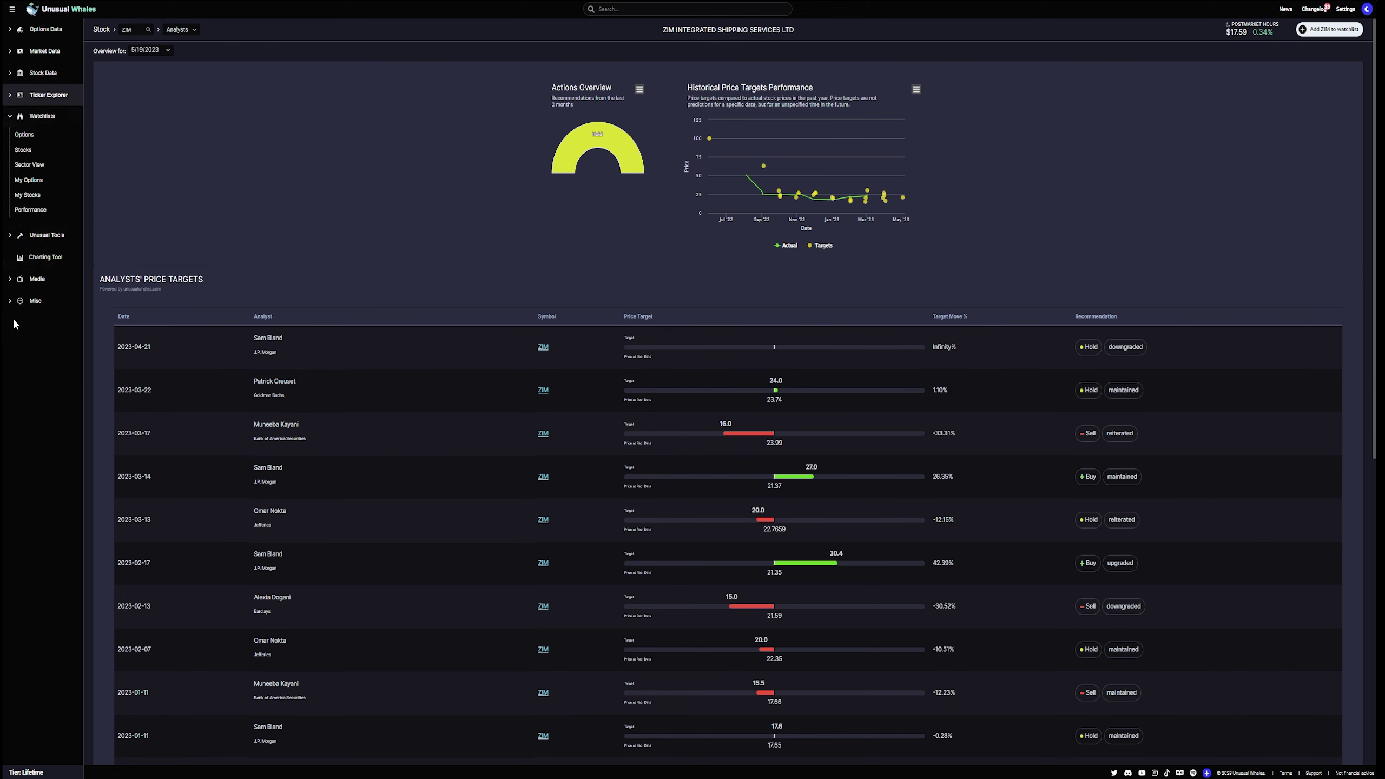
click(29, 164)
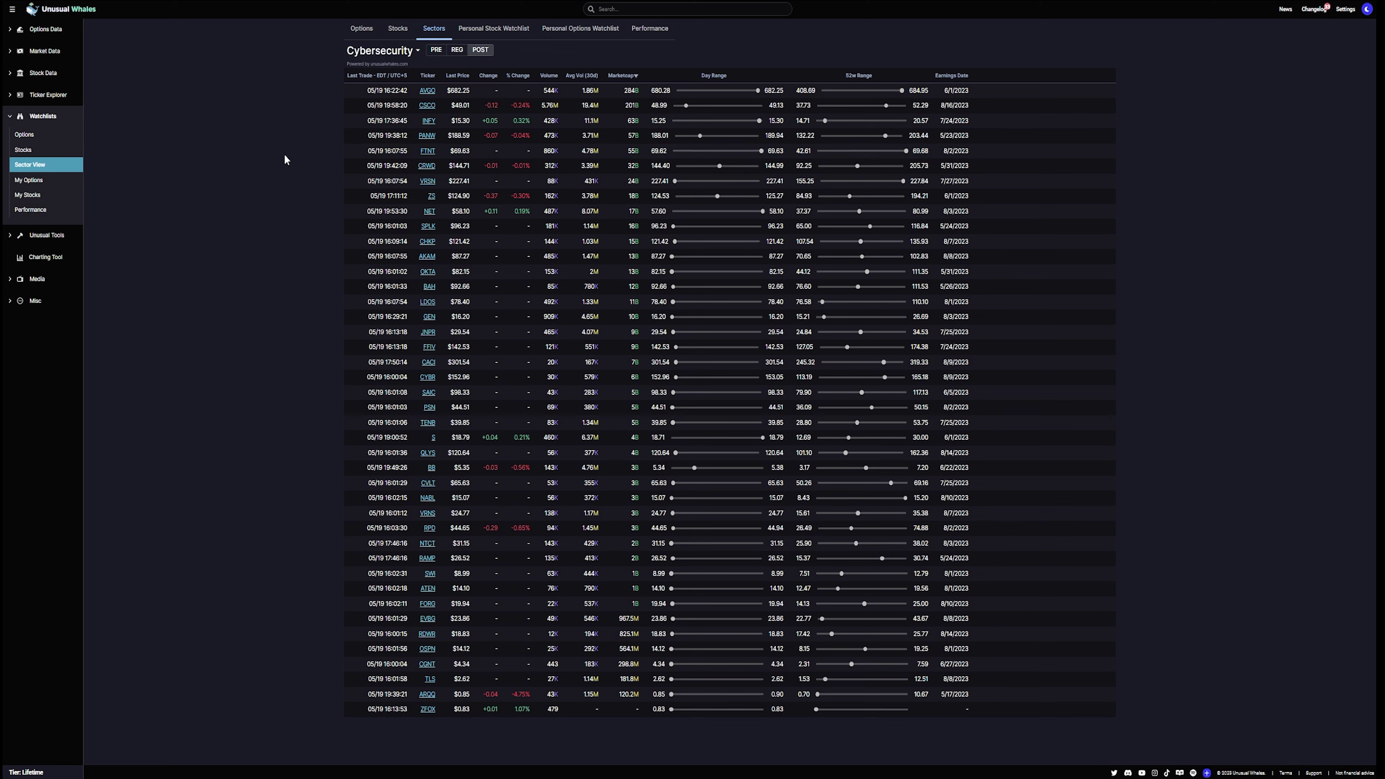
click(45, 235)
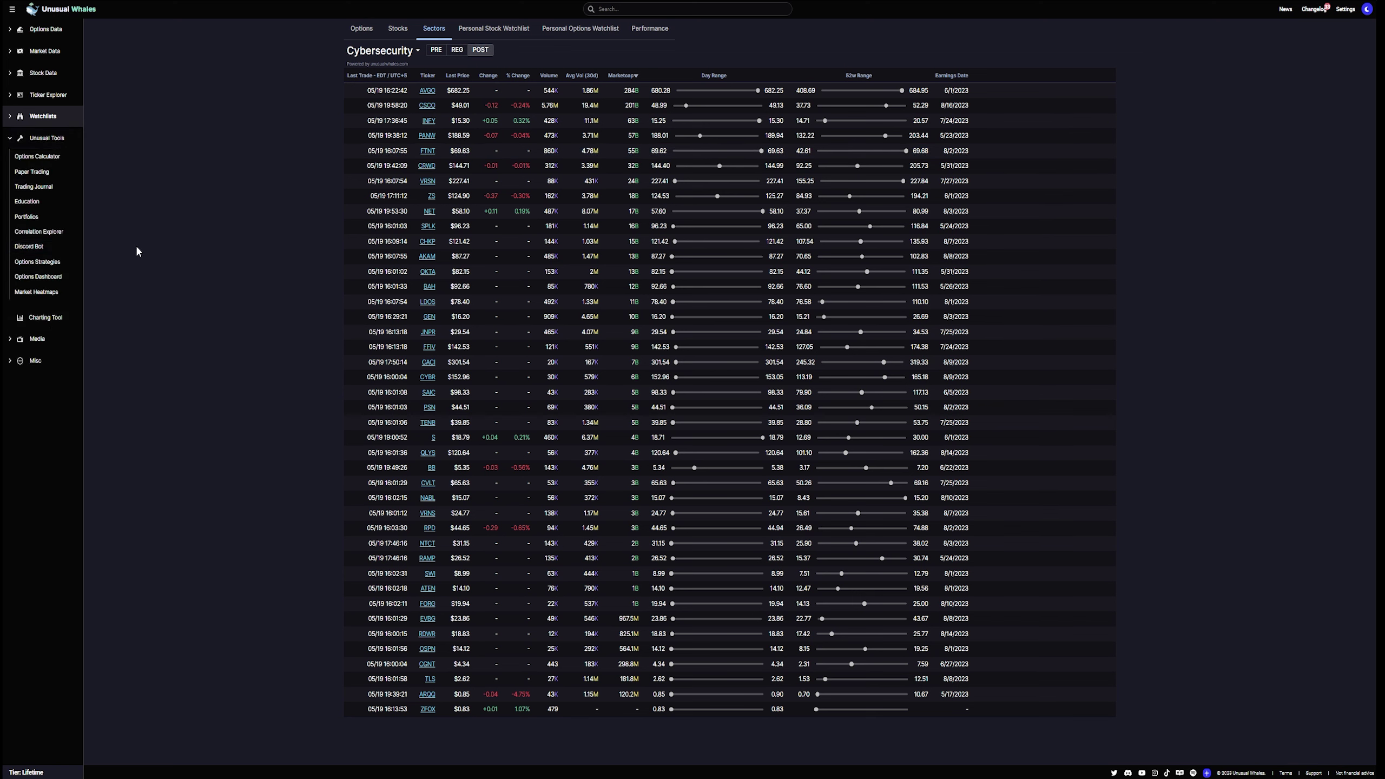
Open the Options Calculator for ZIM at $17.59 with strategies like Long Call and Short Put
click(37, 156)
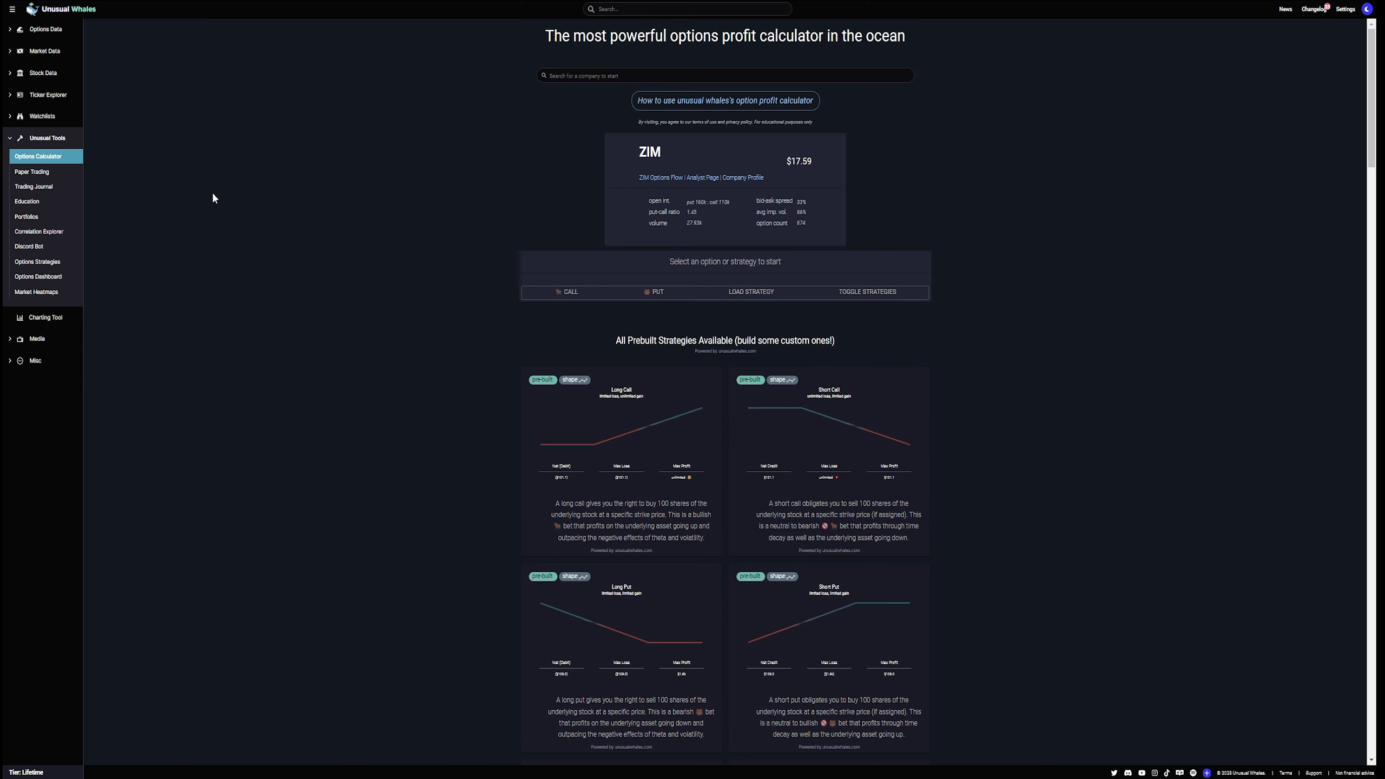
Open the Paper Trading page with its new-position form, Recent Trades, Rankings and Activity
click(73, 173)
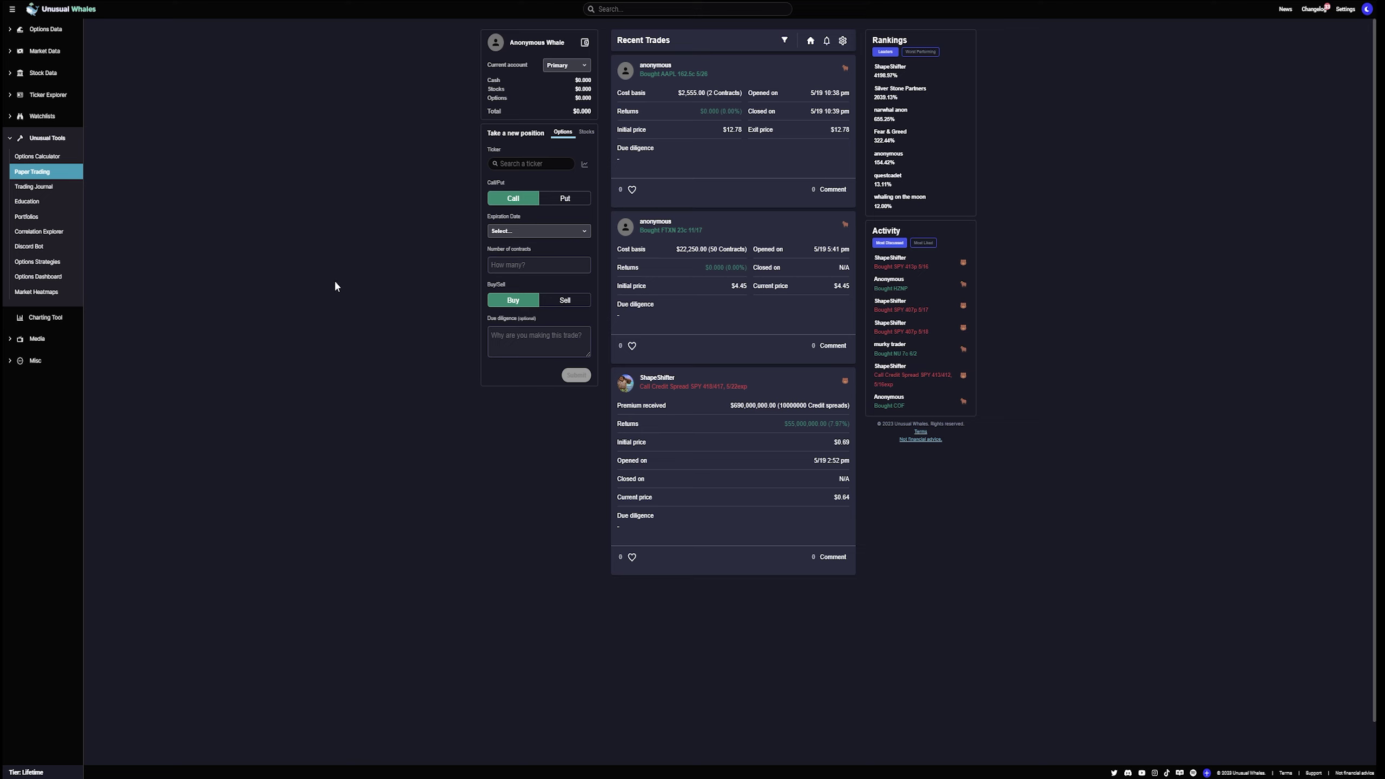
Visit Trading Journal, Education and Portfolios, then open the Correlation Explorer of Nasdaq 100 pairs
click(52, 191)
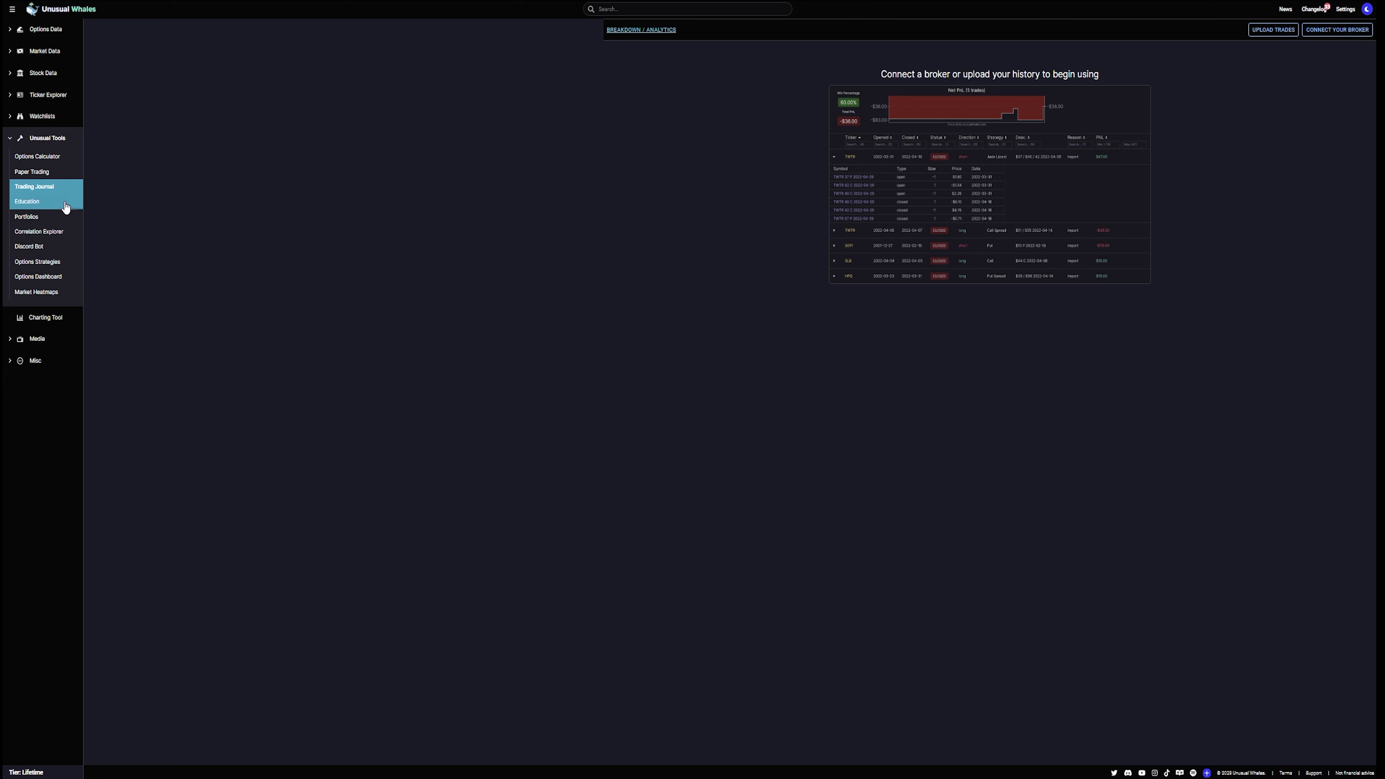
click(44, 201)
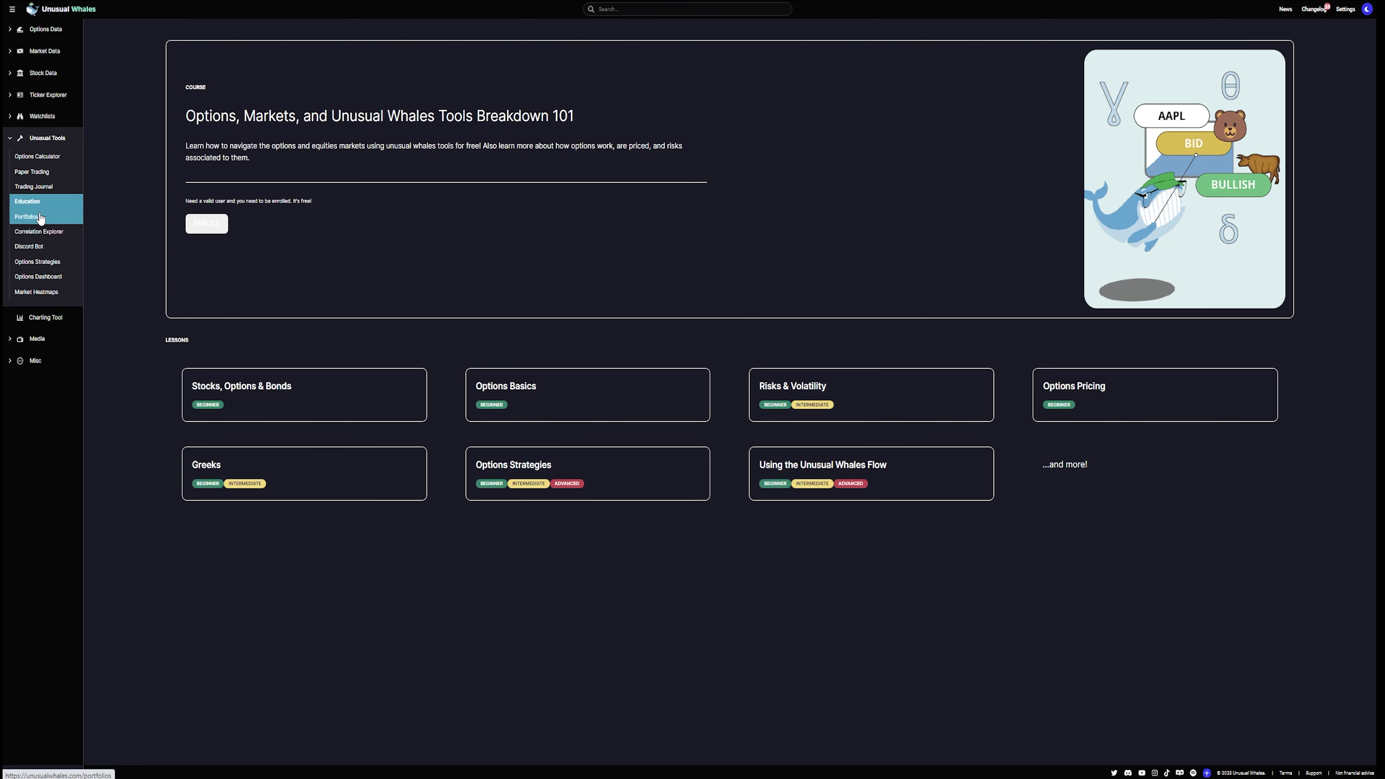
click(40, 217)
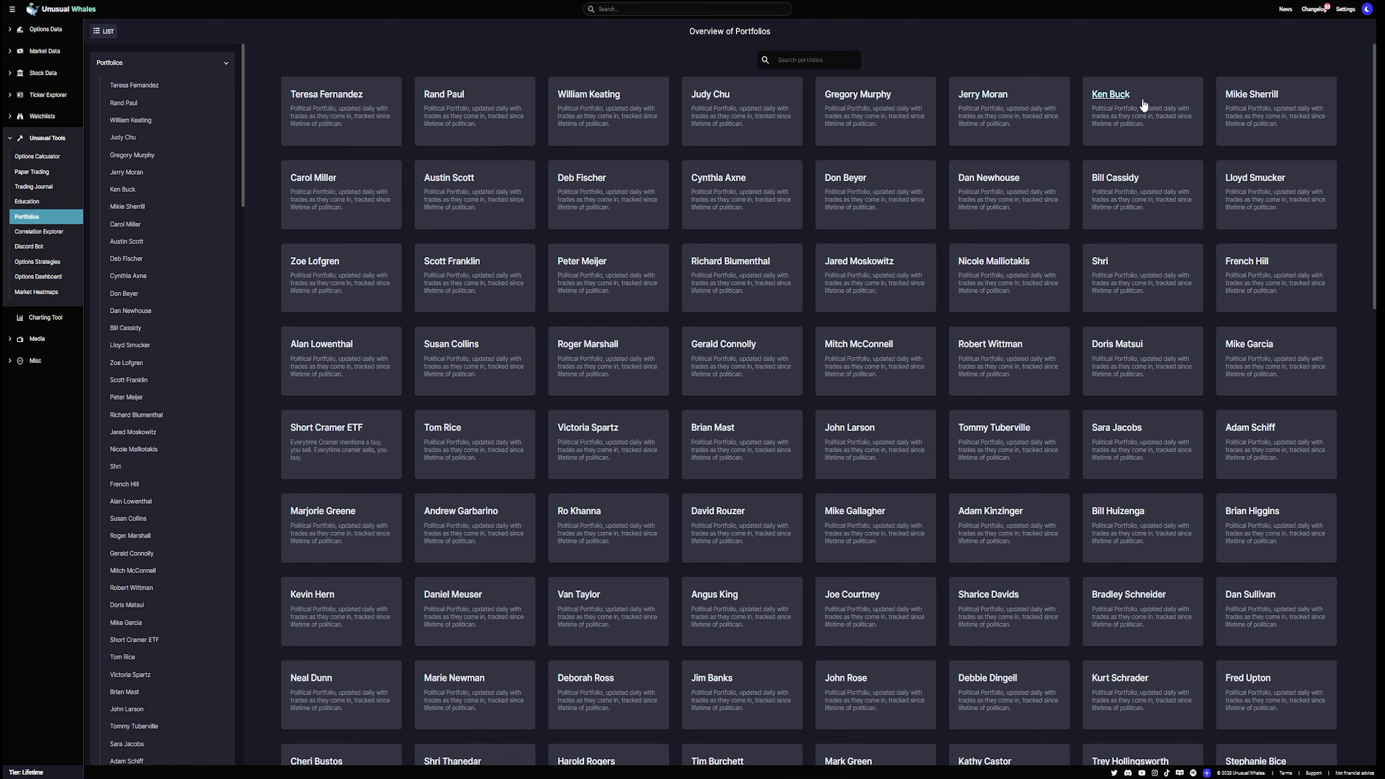
scroll(784, 291, down, 18)
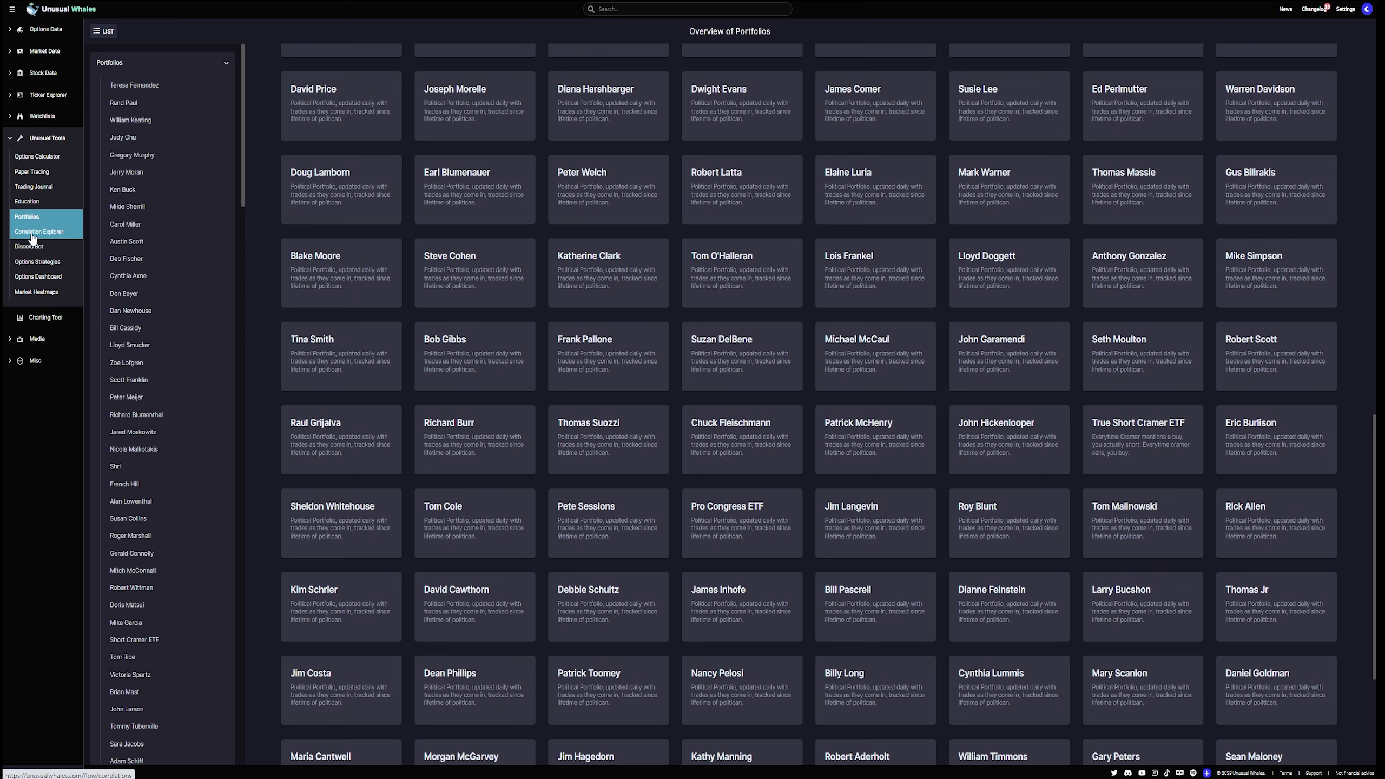
click(33, 235)
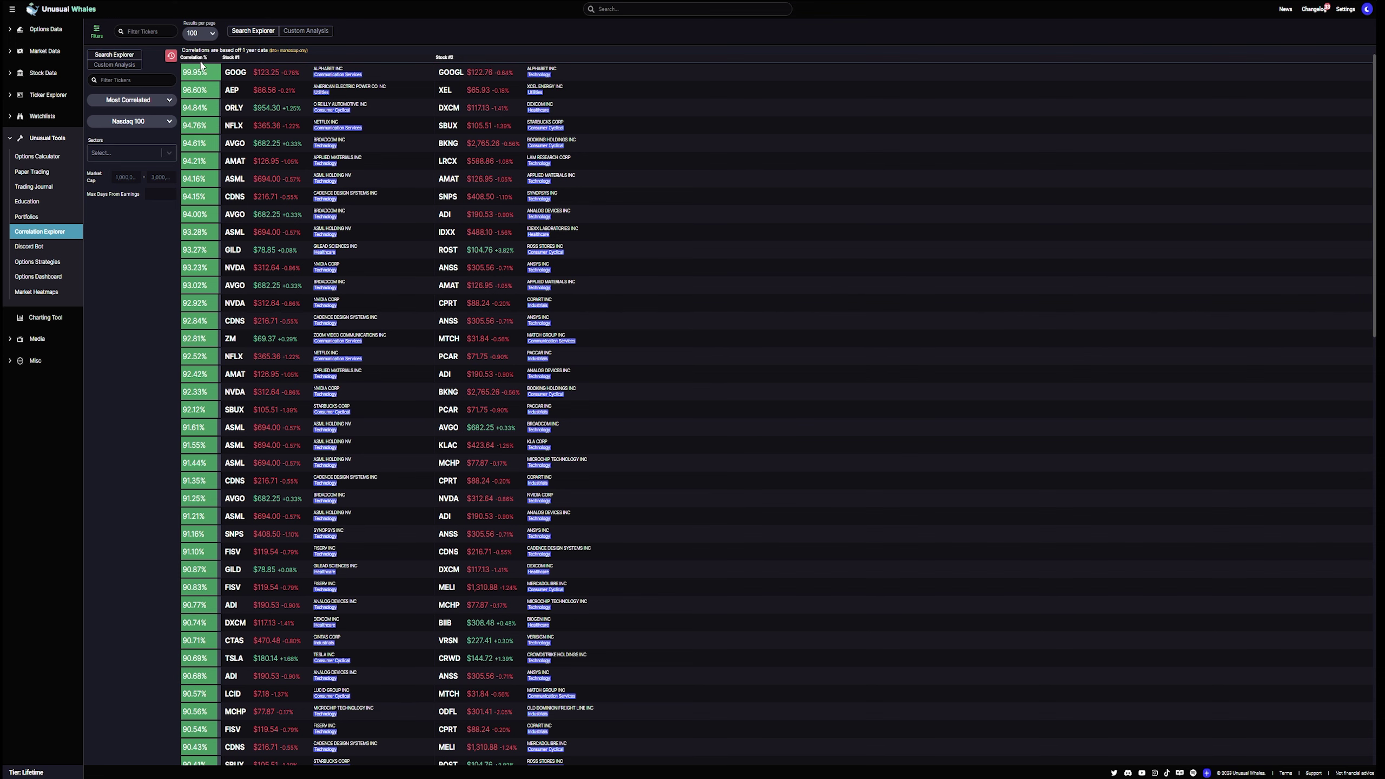
Visit the Discord bot, option strategies and market heatmaps pages in turn
click(30, 247)
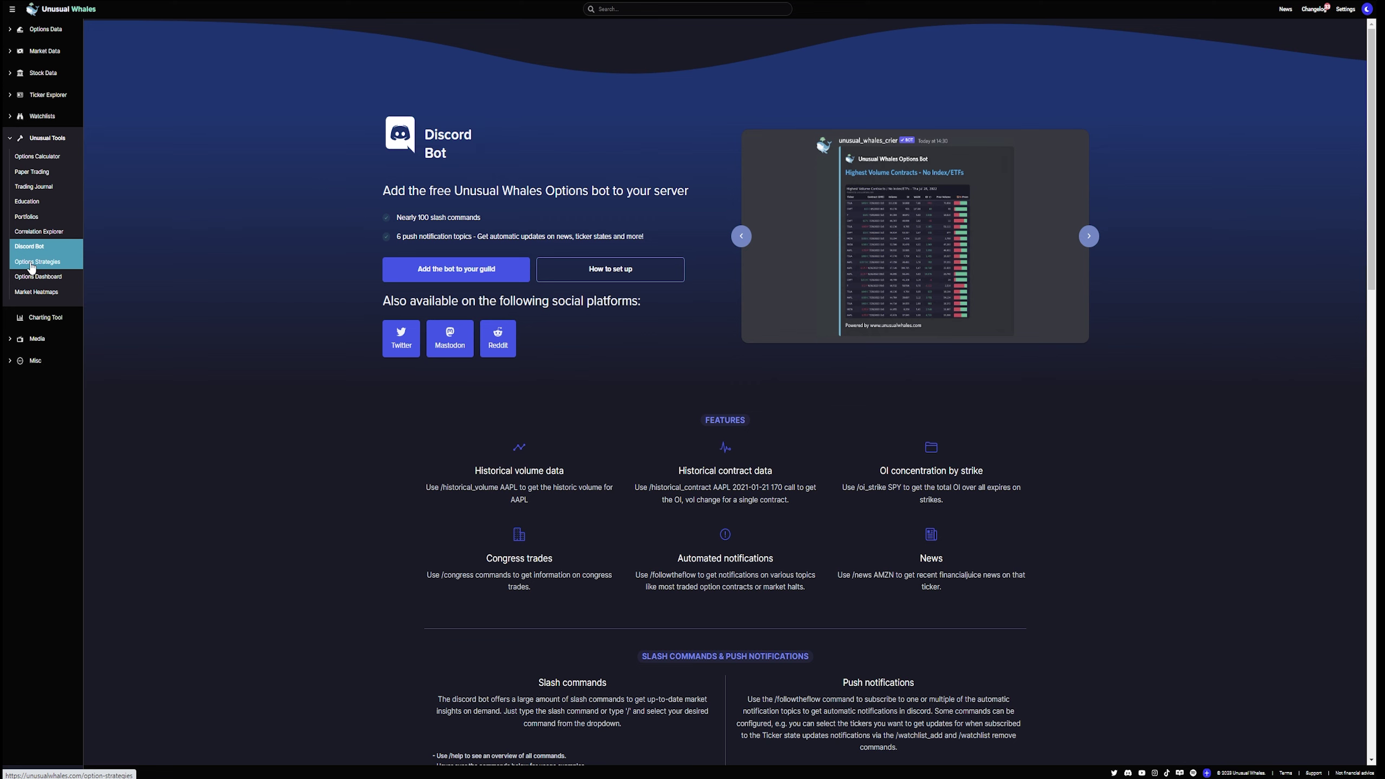
click(31, 265)
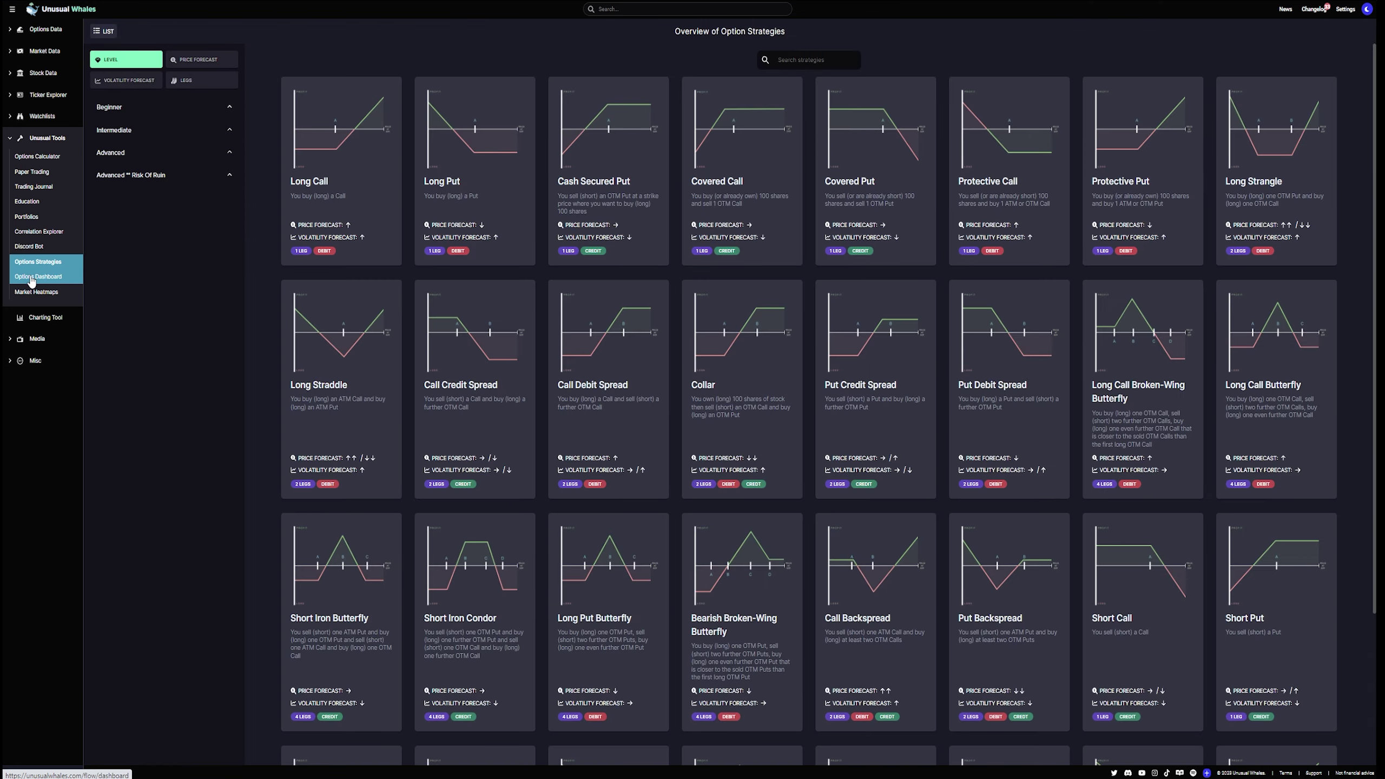
click(36, 292)
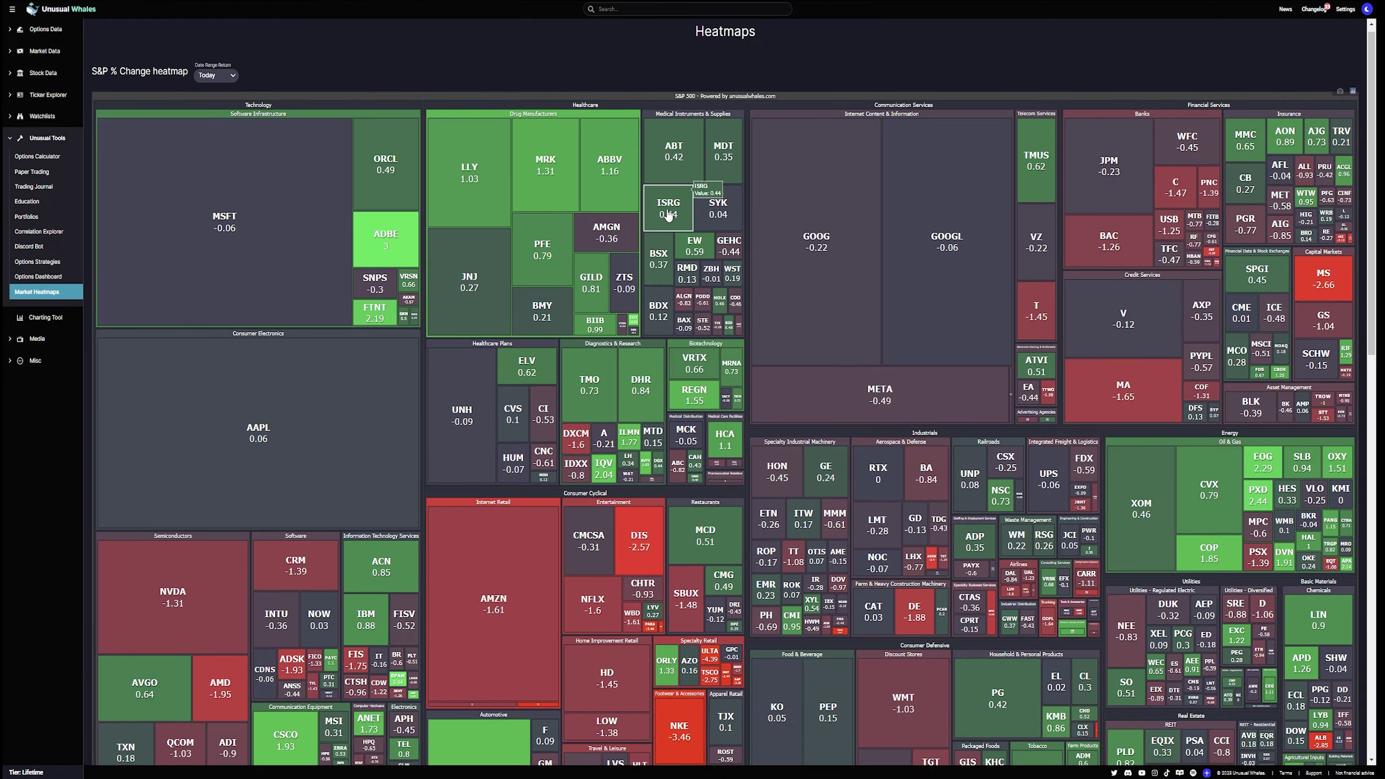
Scroll through the market heatmaps, then bring up SPY's intraday chart with volume in the Charting Tool
scroll(652, 253, down, 12)
scroll(652, 253, down, 3)
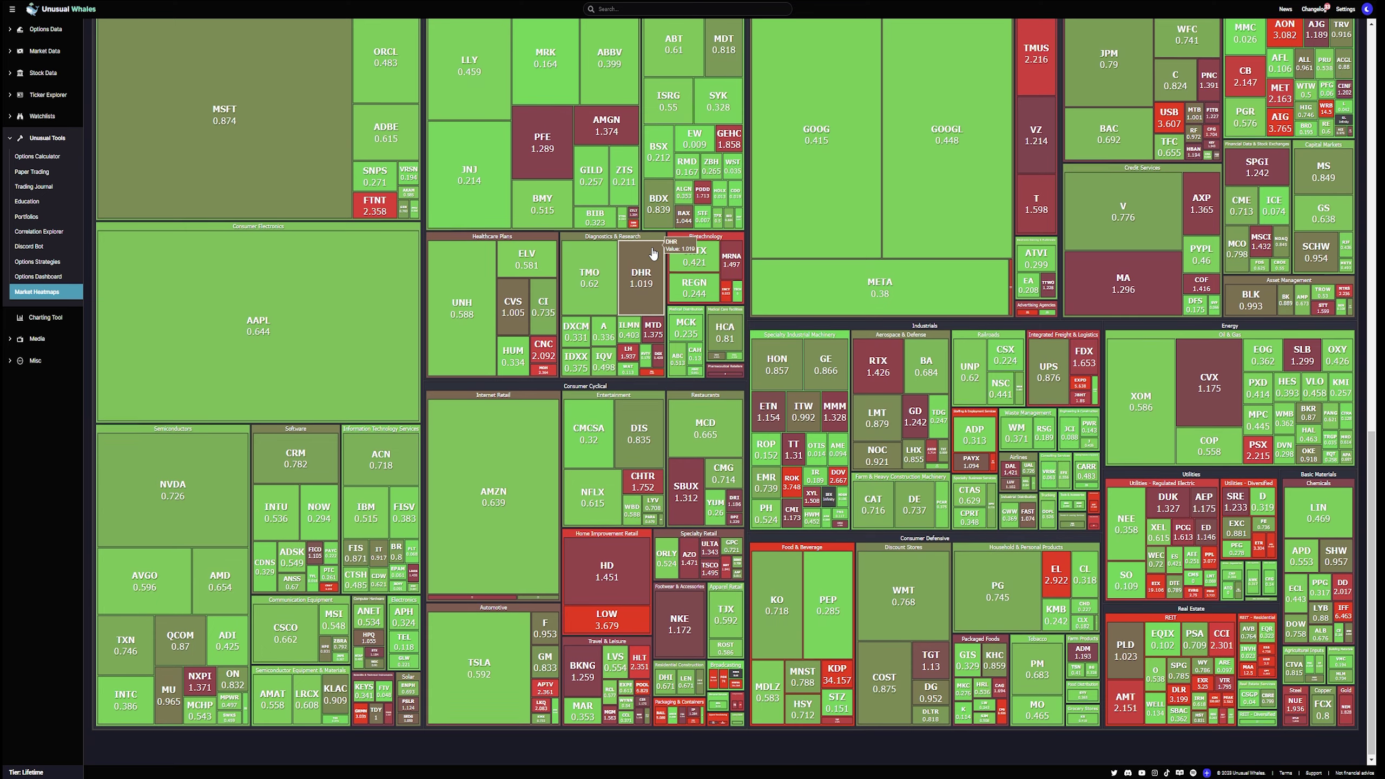
scroll(653, 253, up, 15)
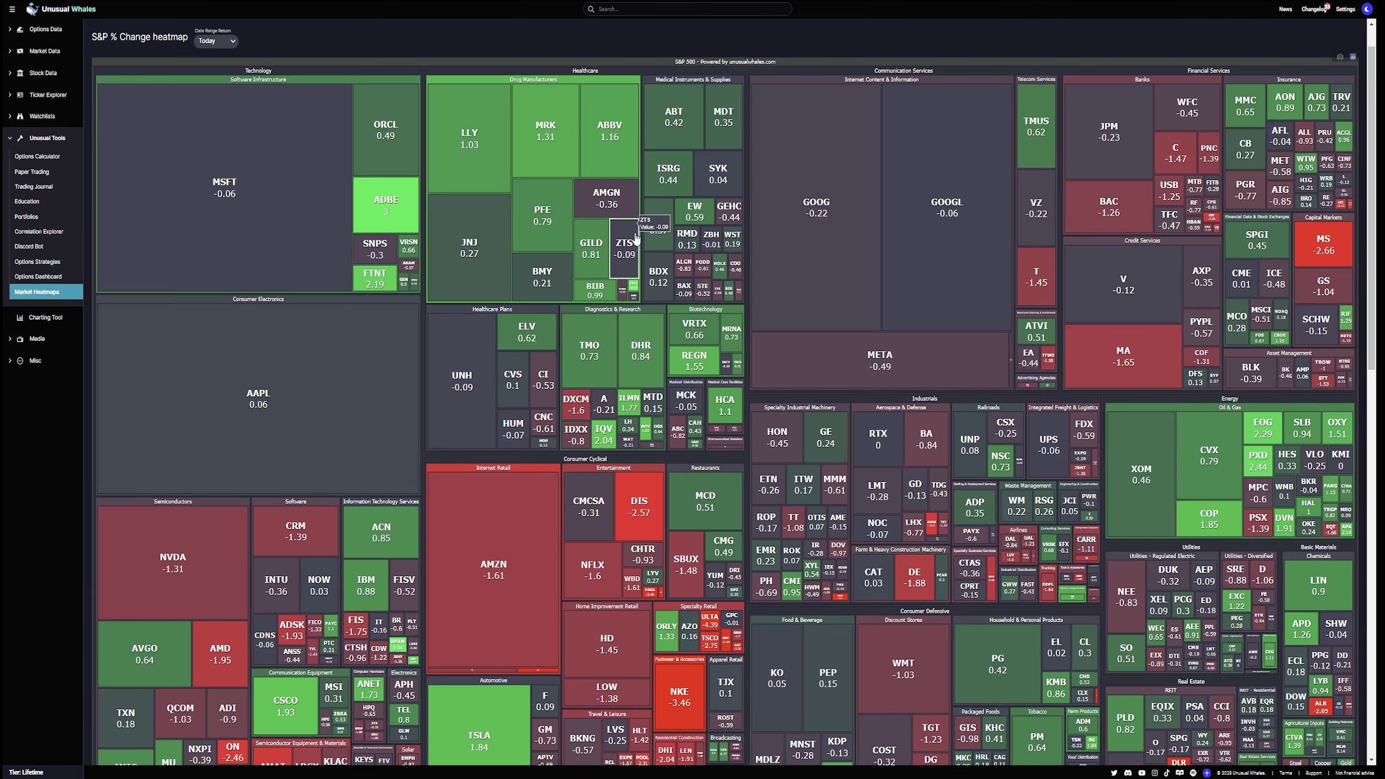
scroll(636, 238, down, 1)
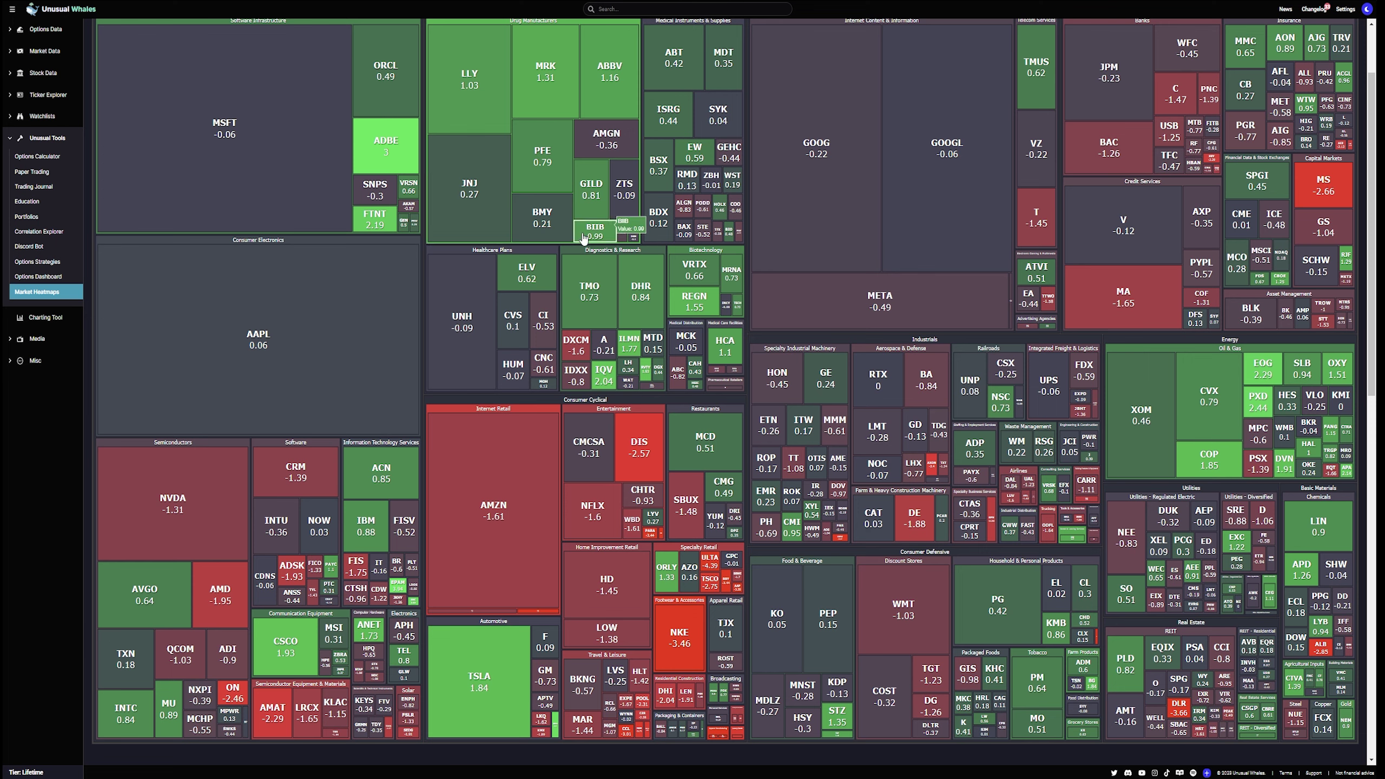
click(46, 317)
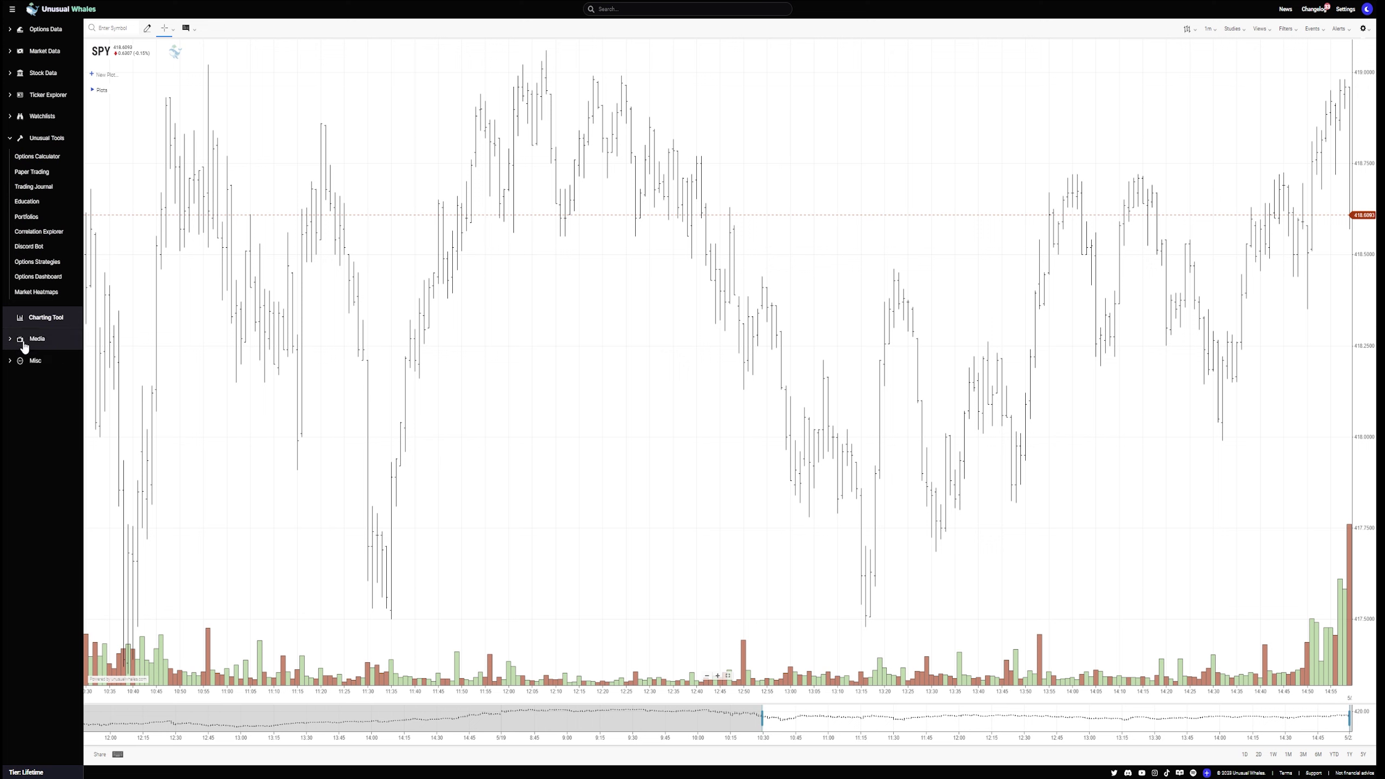
Open Stock Screener from the Misc section, showing the default marketcap 'Greater than' 0 filter
click(35, 361)
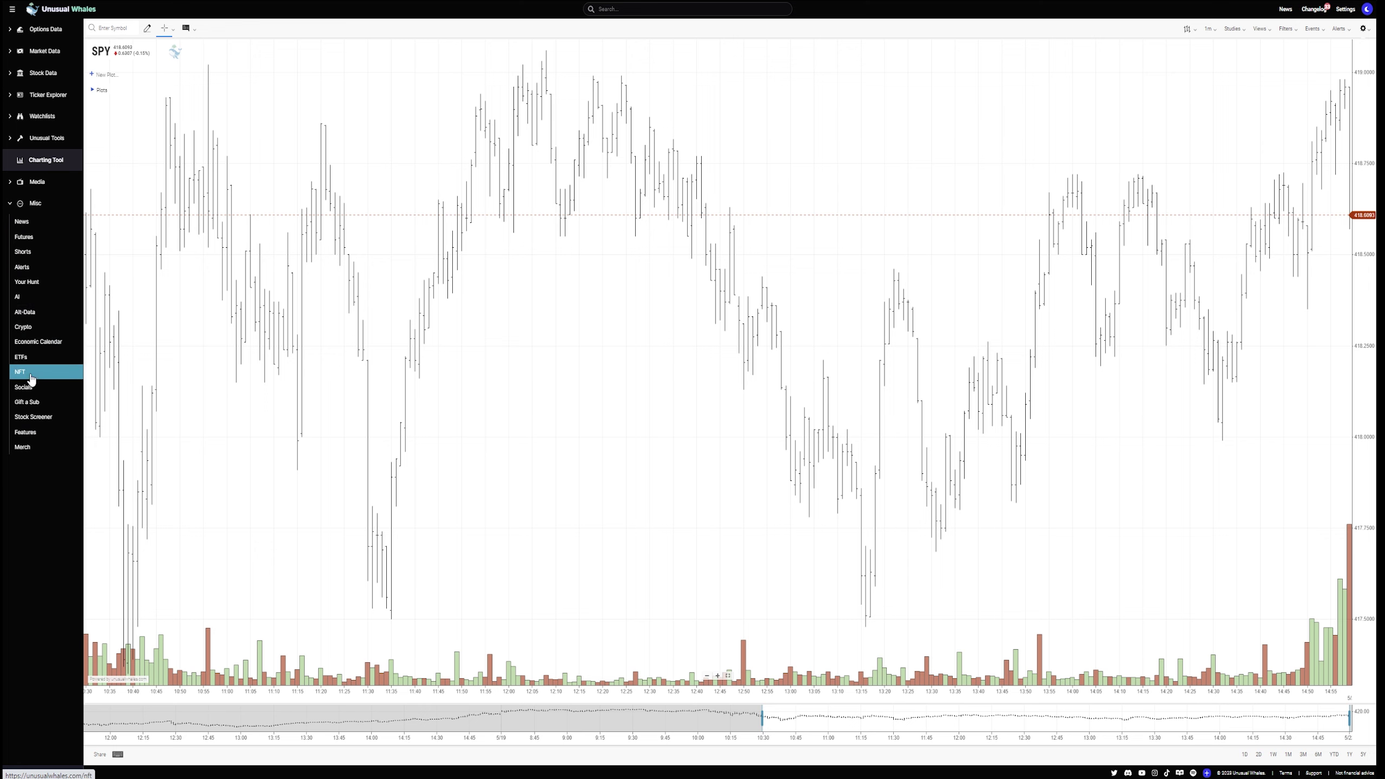
click(32, 417)
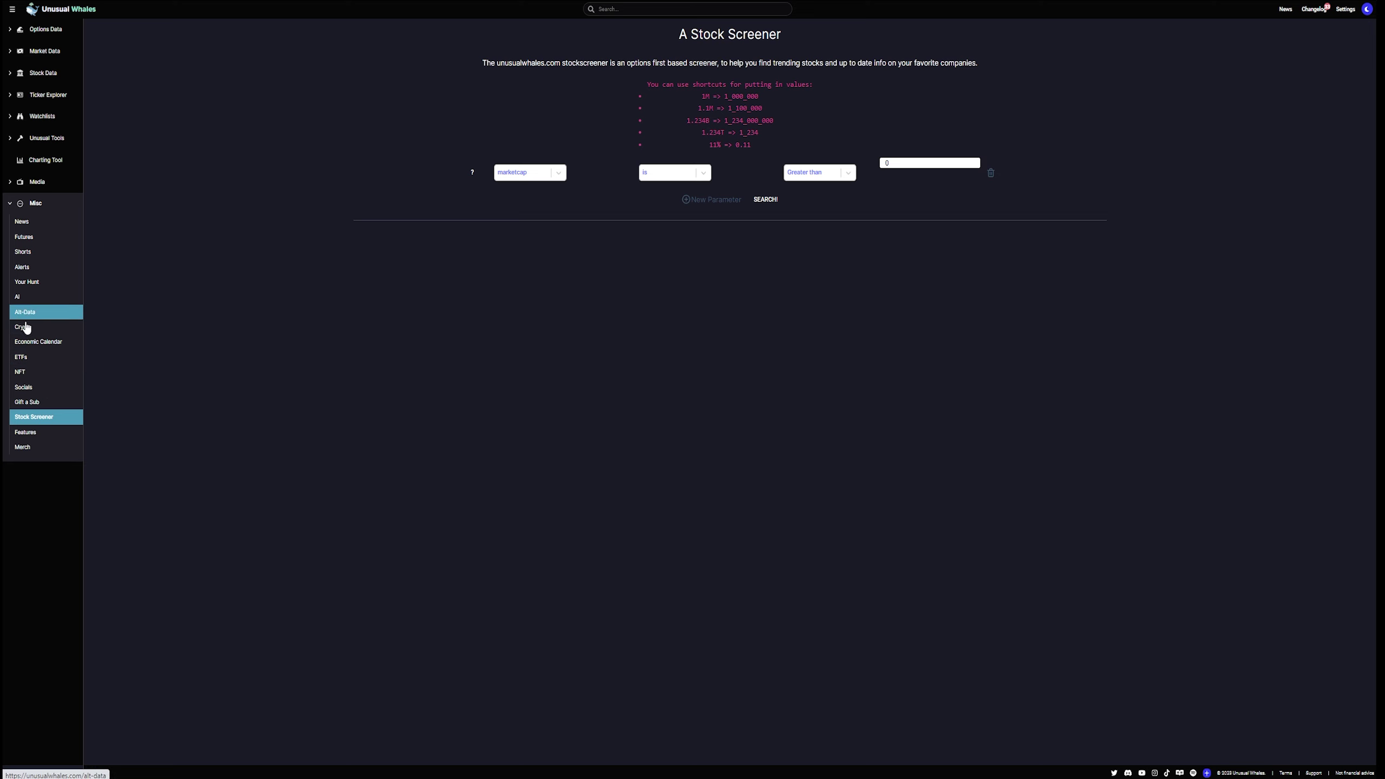
Look at the Economic Calendar, then the Misc Features page promoting the Android and iOS app
click(33, 342)
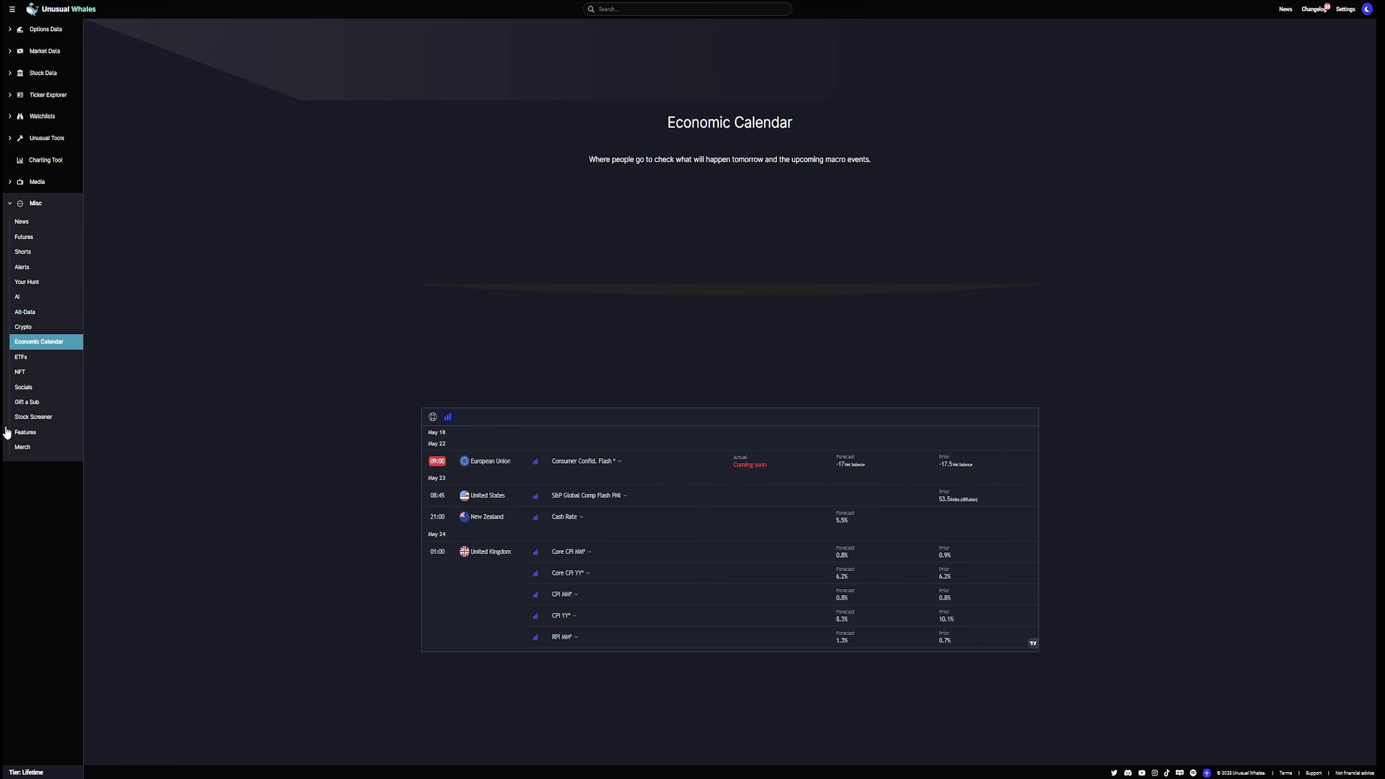
click(29, 438)
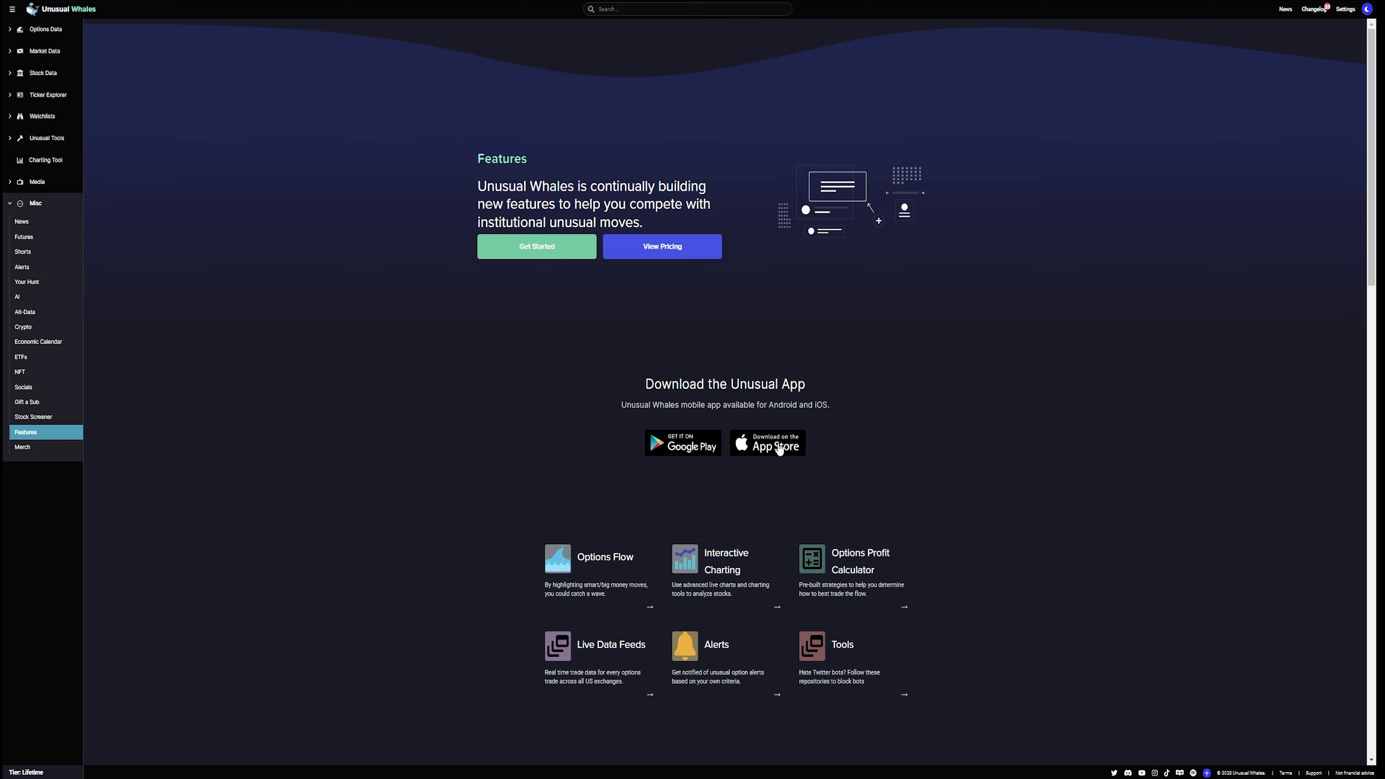
click(24, 447)
scroll(382, 344, down, 12)
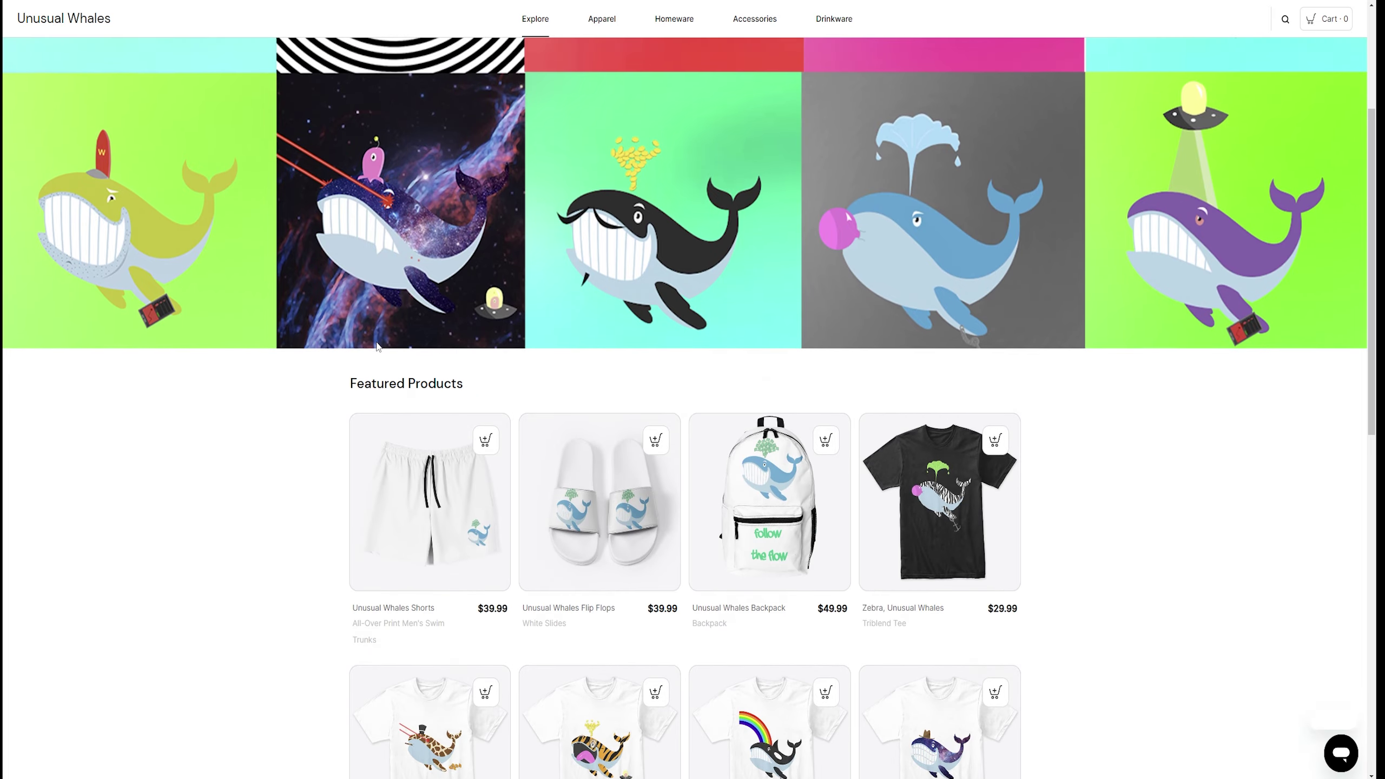
scroll(366, 345, down, 15)
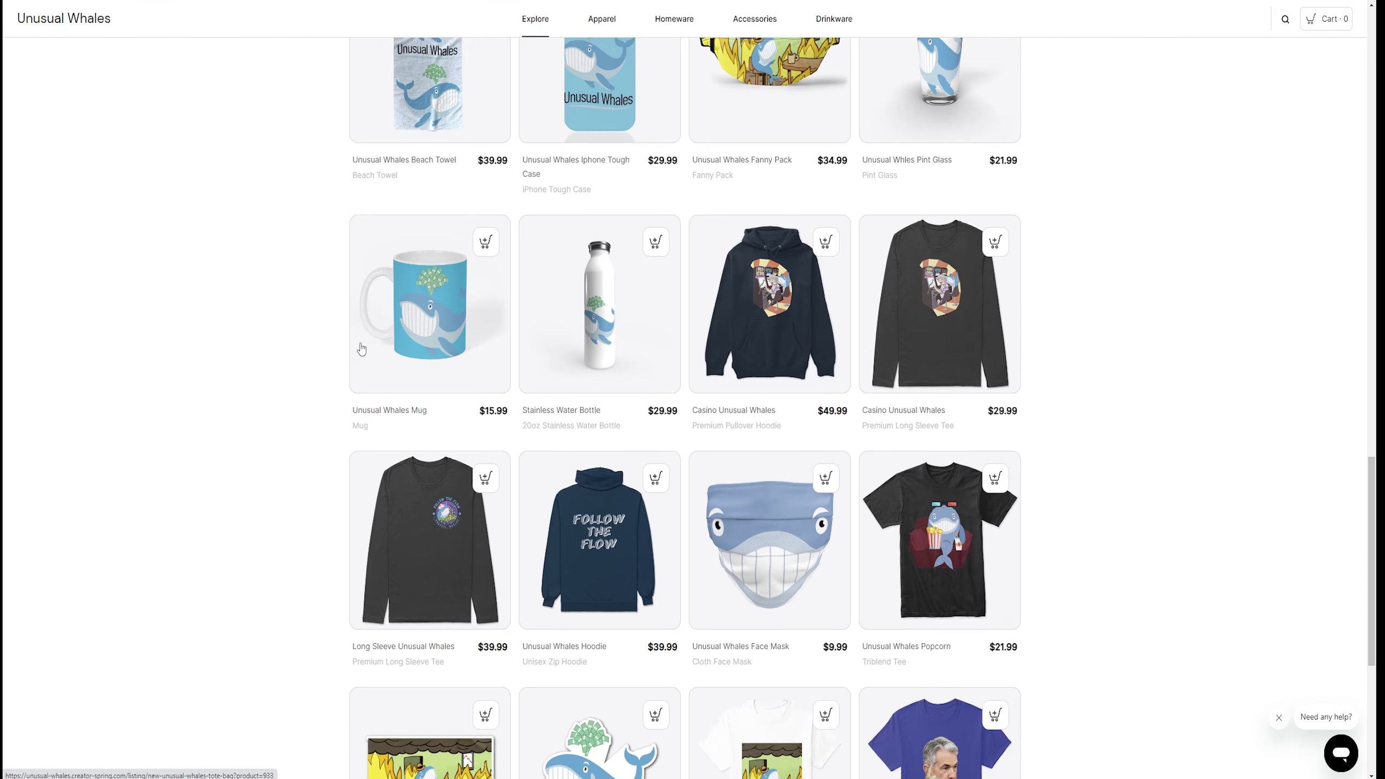
scroll(847, 446, up, 4)
scroll(847, 447, up, 15)
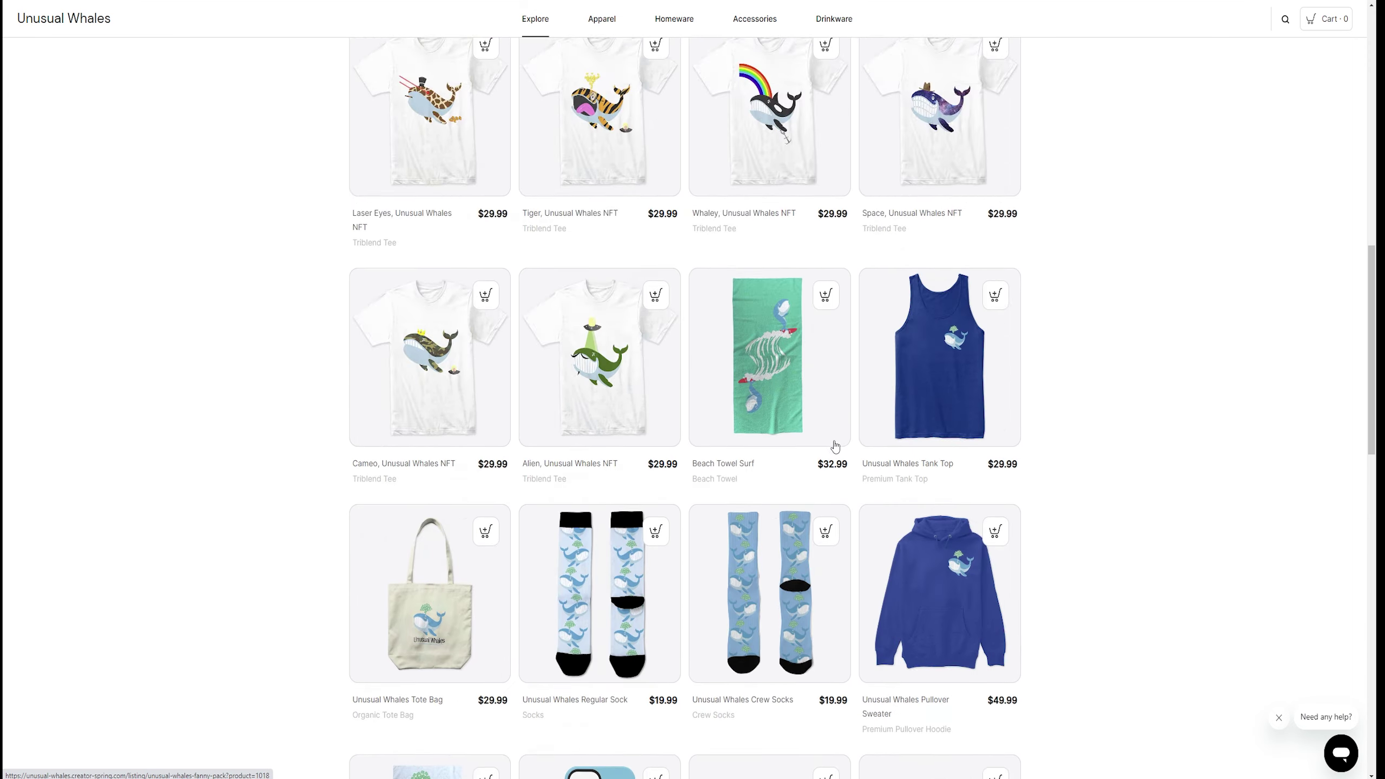